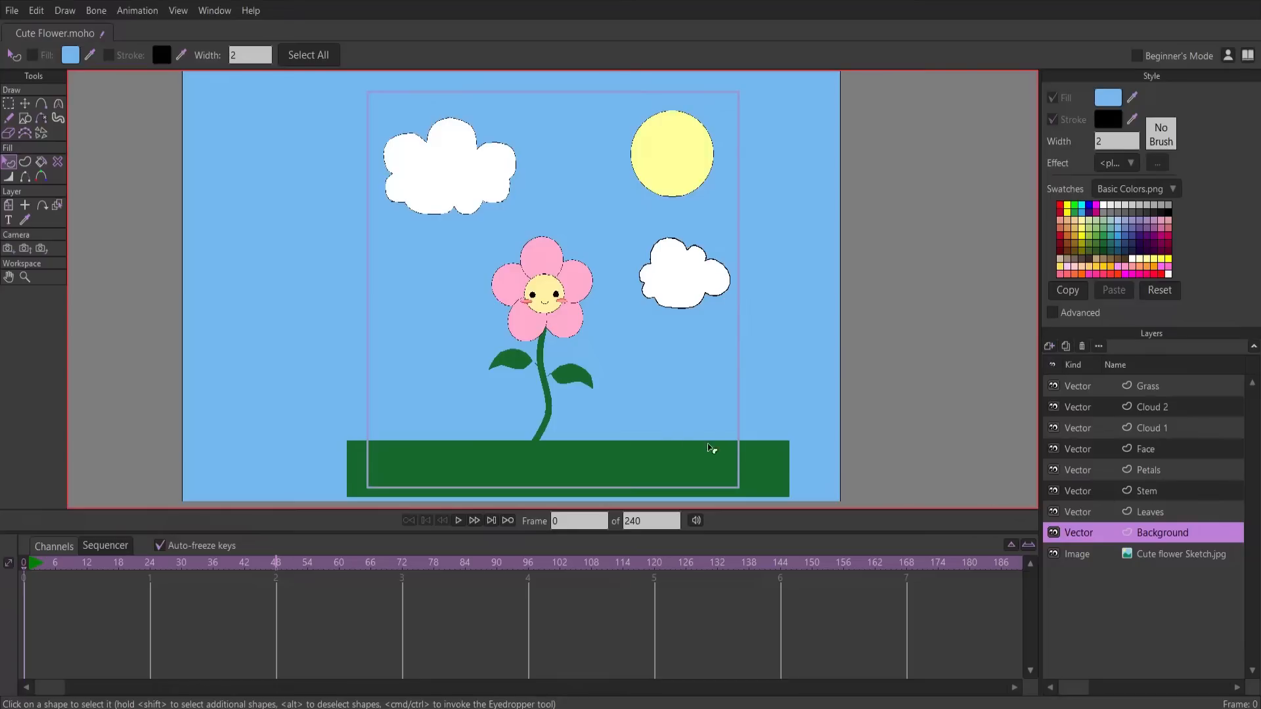
Delete the Cute flower Sketch.jpg image layer and add a bone layer named Flower directly above the Background layer
left_click(1189, 554)
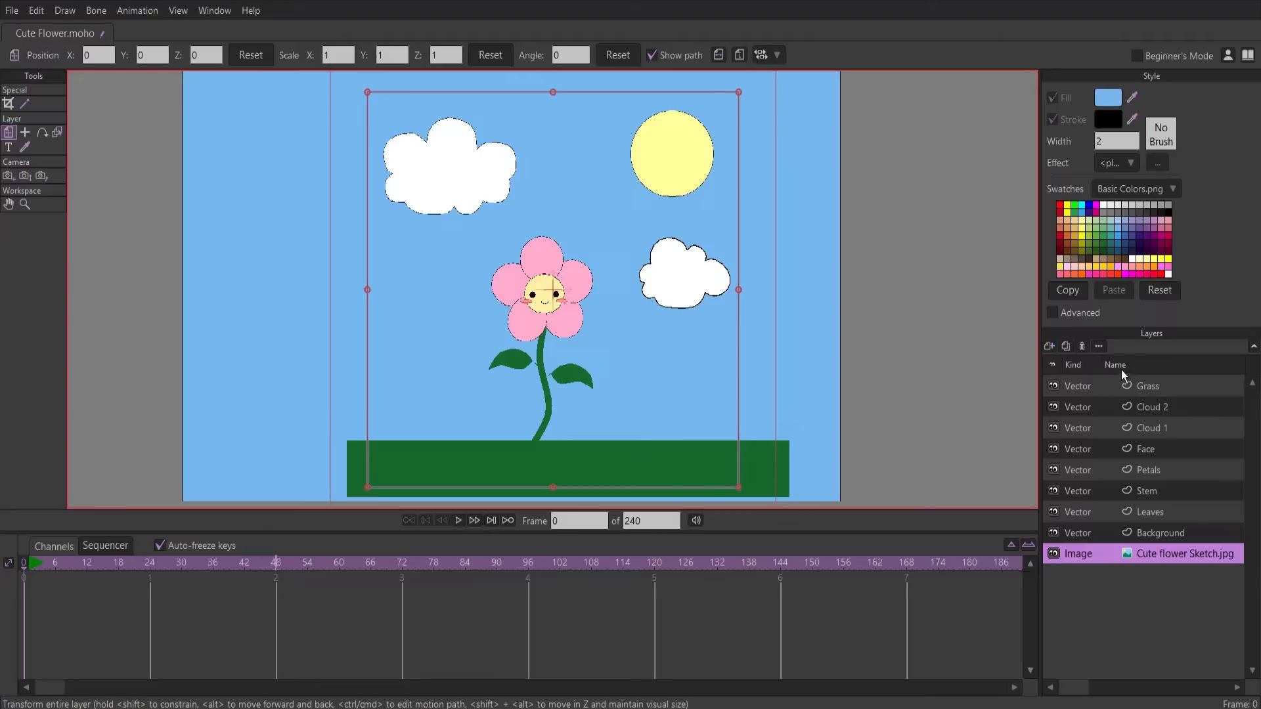
left_click(1082, 347)
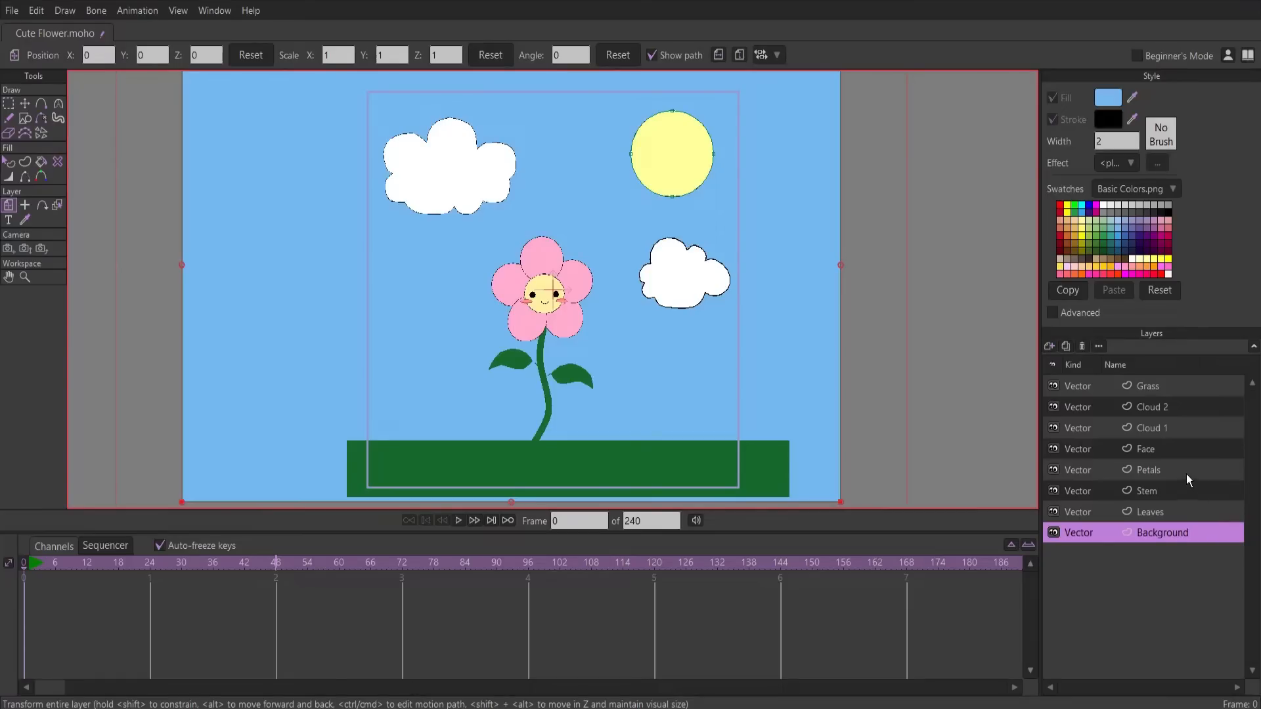
left_click(1050, 347)
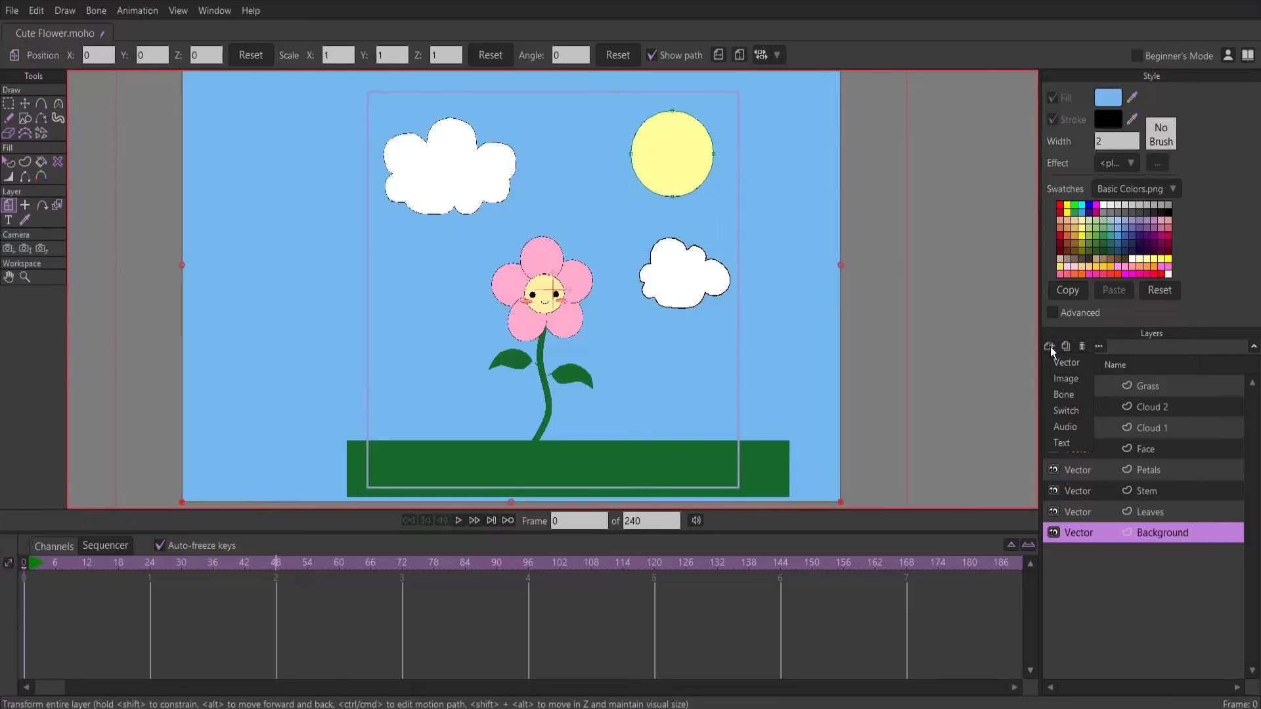
left_click(1083, 397)
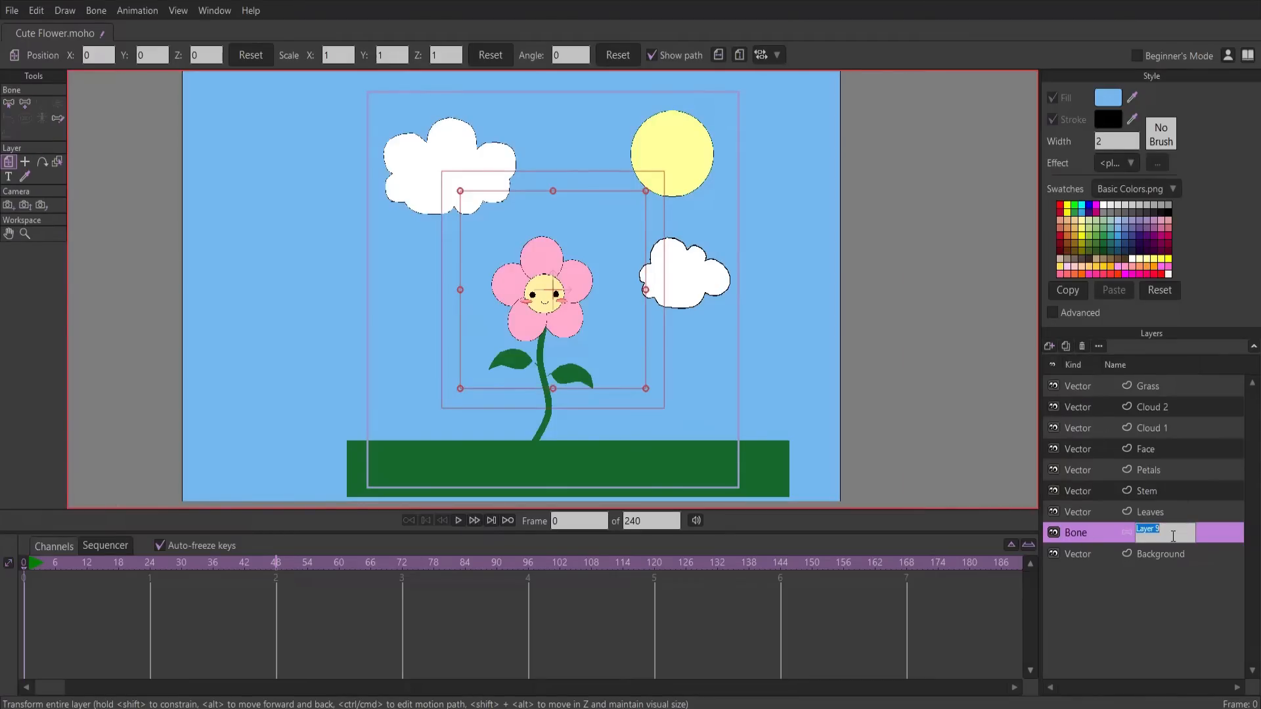
type("Flower")
key("Return")
left_click(1165, 449)
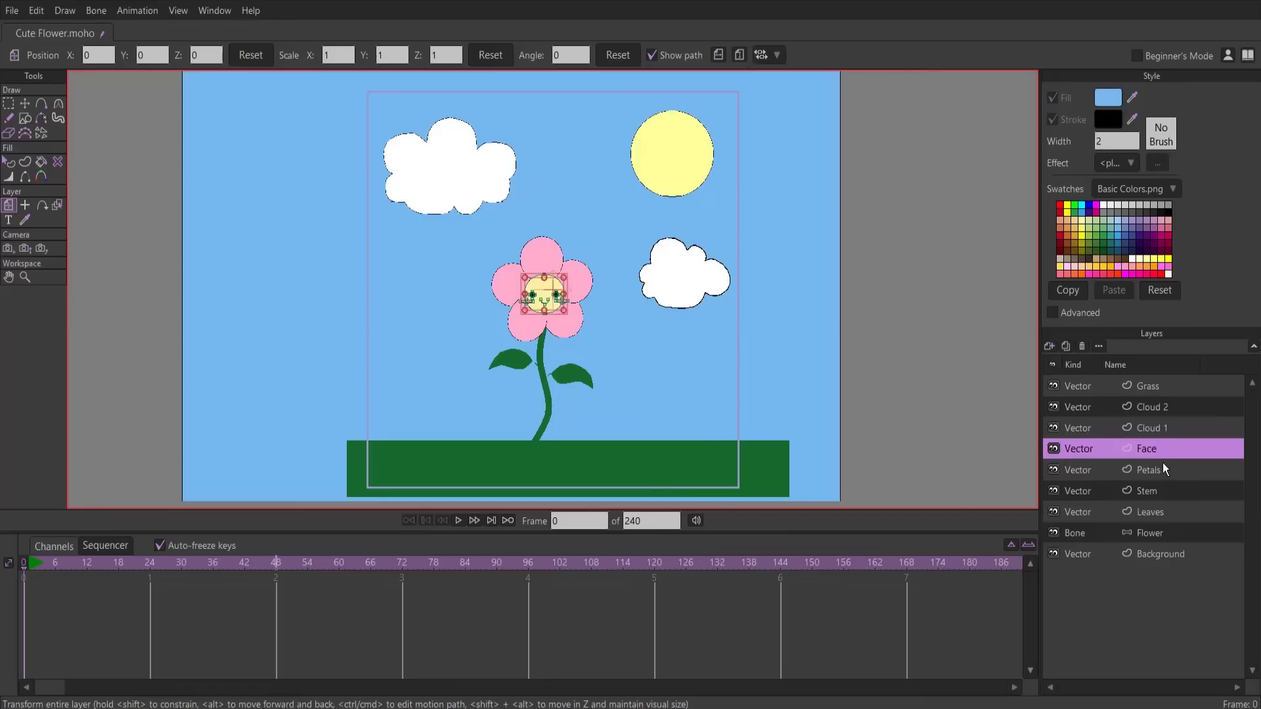
left_click(1161, 470)
left_click(1159, 491)
left_click(1167, 511)
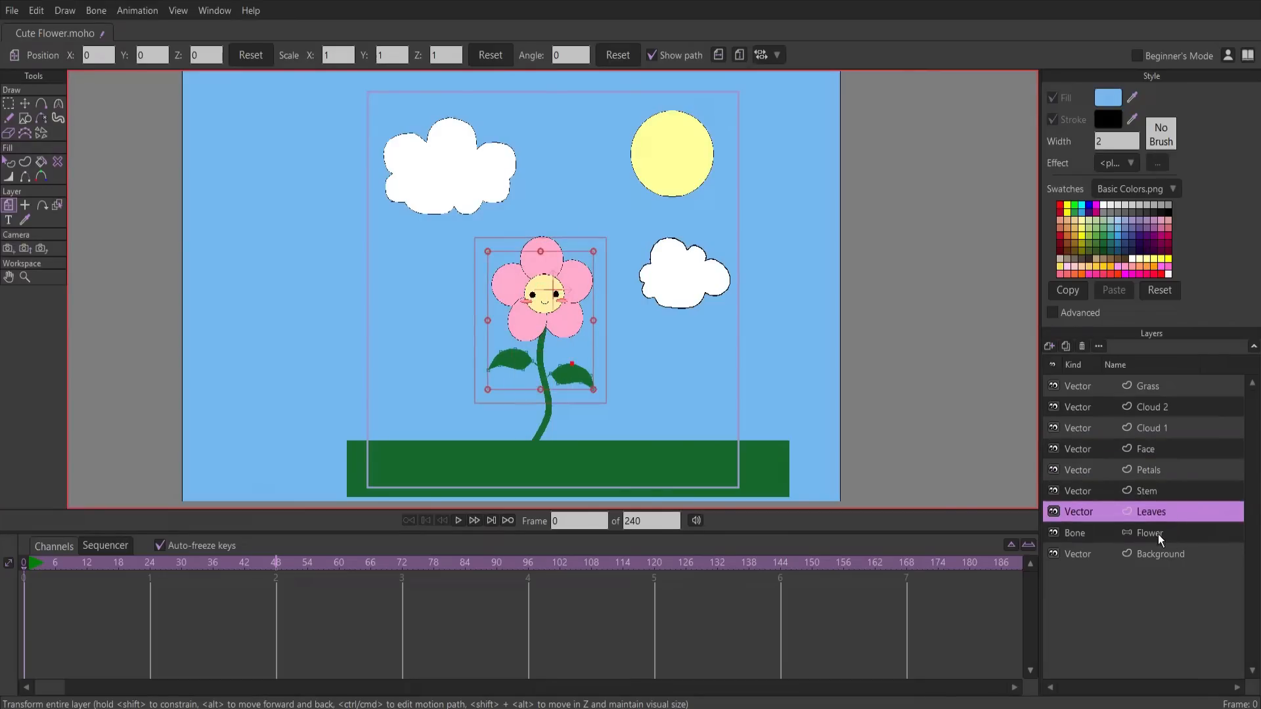
left_click(1149, 532)
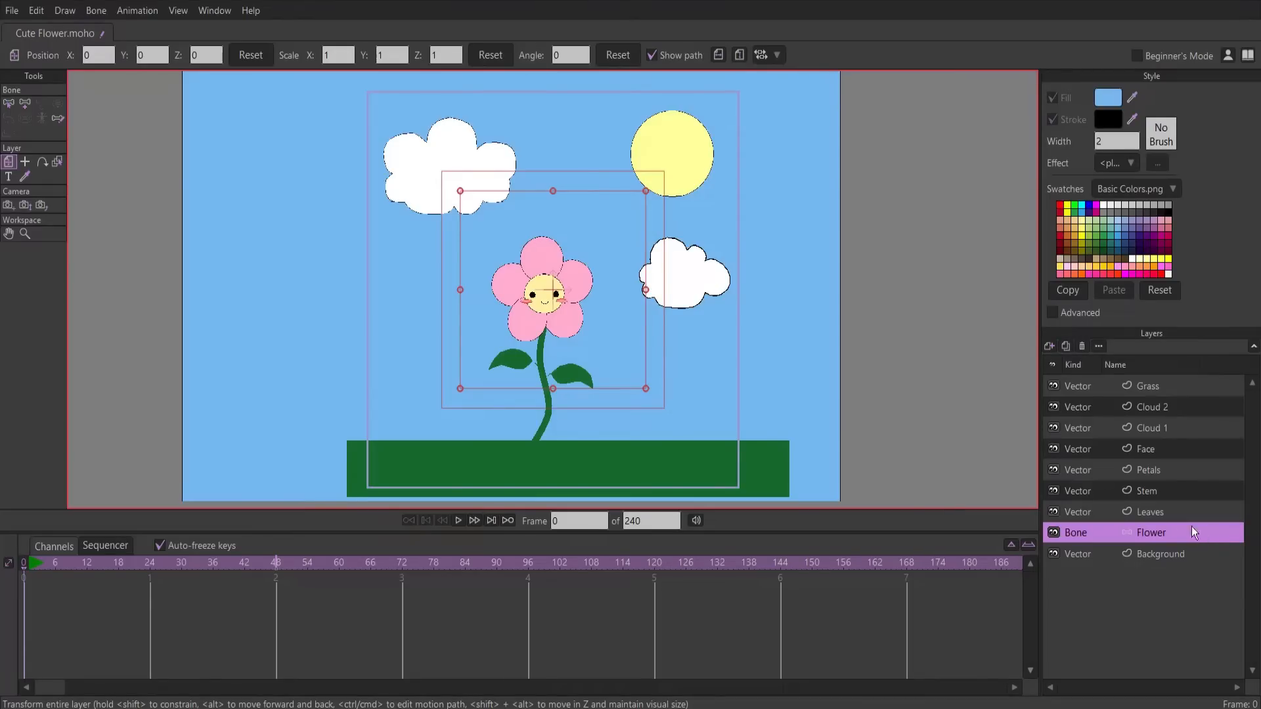
left_click(1161, 452)
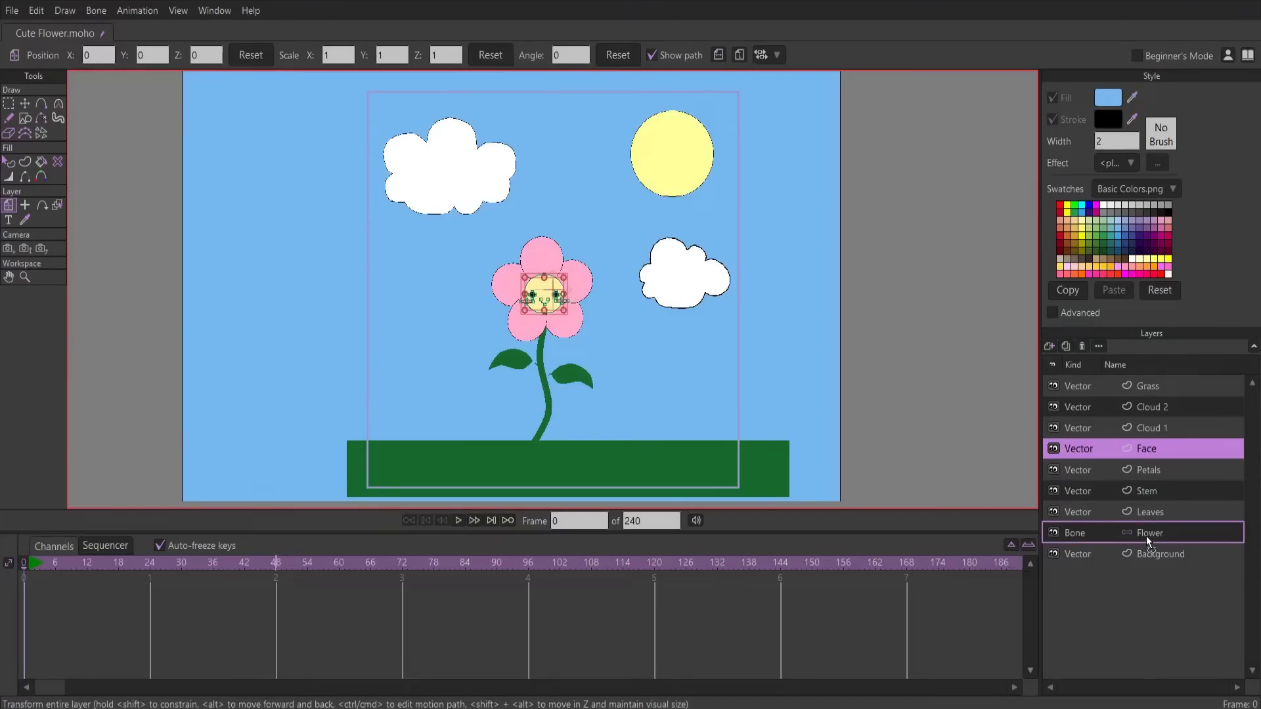
left_click(1159, 470)
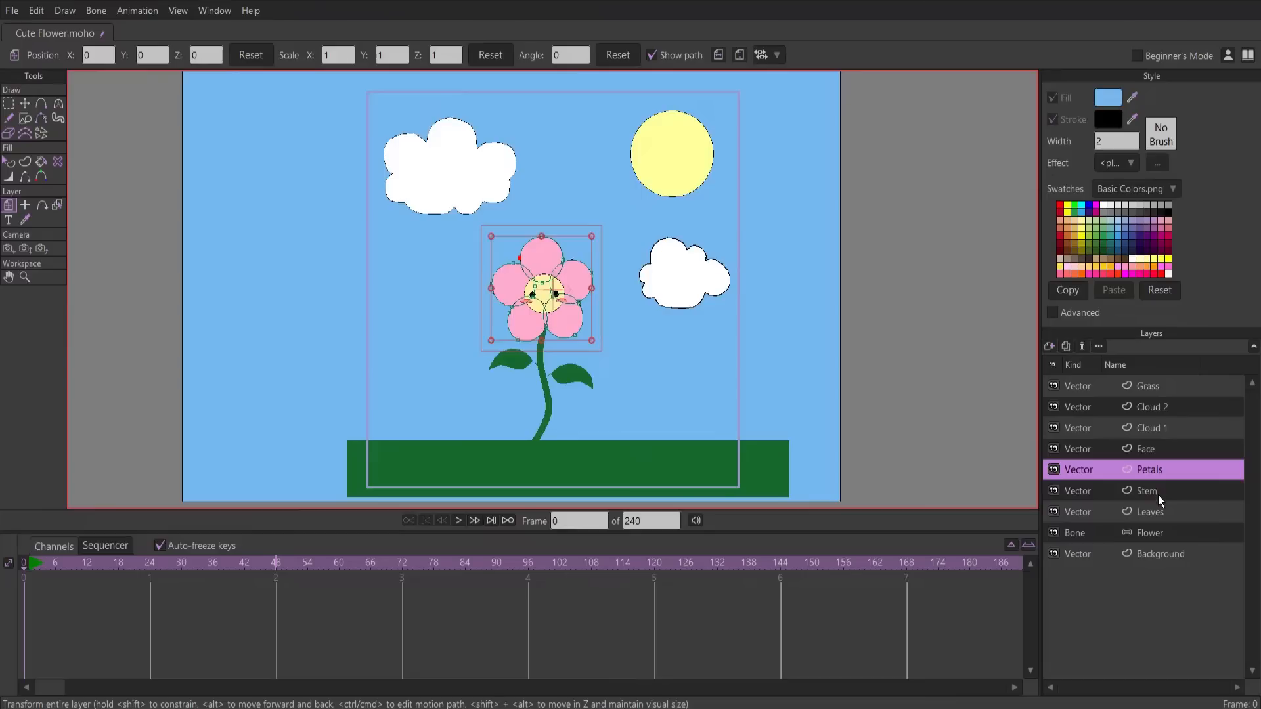
left_click(1157, 494)
left_click(1157, 503)
Move the Face, Petals, Stem and Leaves layers together into the Flower bone layer
left_click(1167, 451)
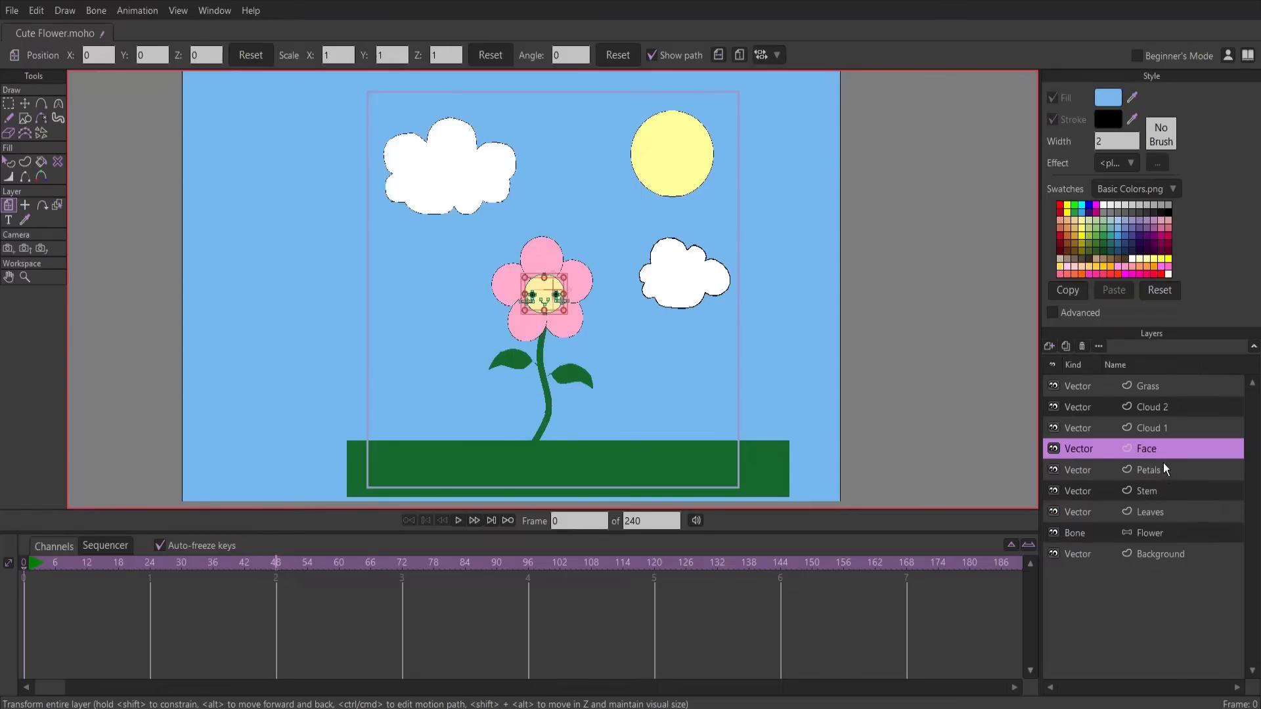
left_click(1161, 469, "ctrl")
left_click(1158, 491, "ctrl")
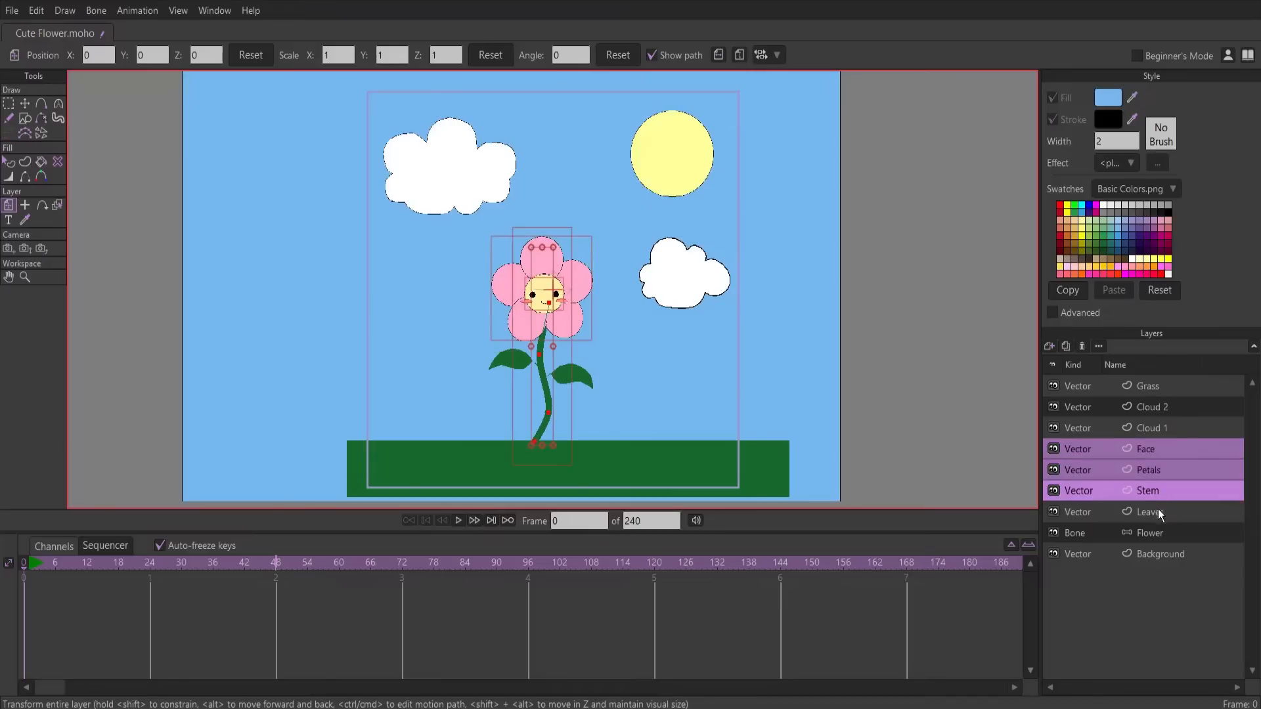
left_click(1159, 514, "ctrl")
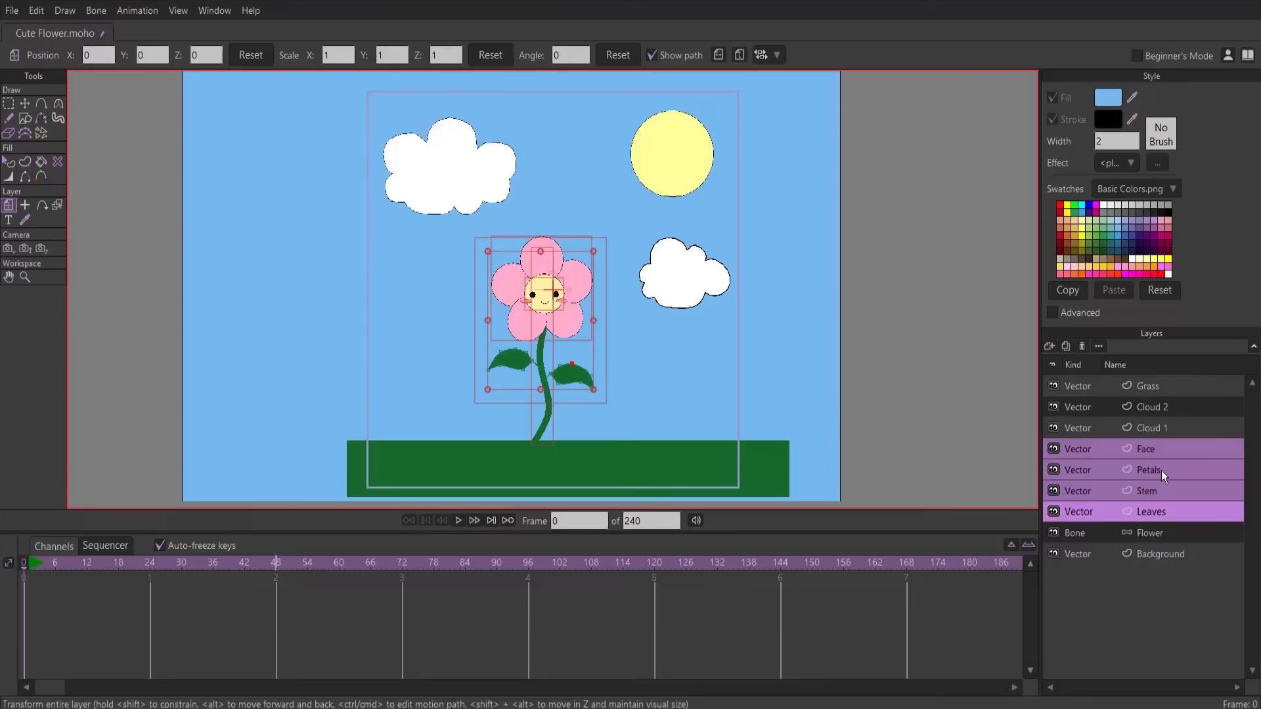
left_click_drag(1162, 470, 1152, 530)
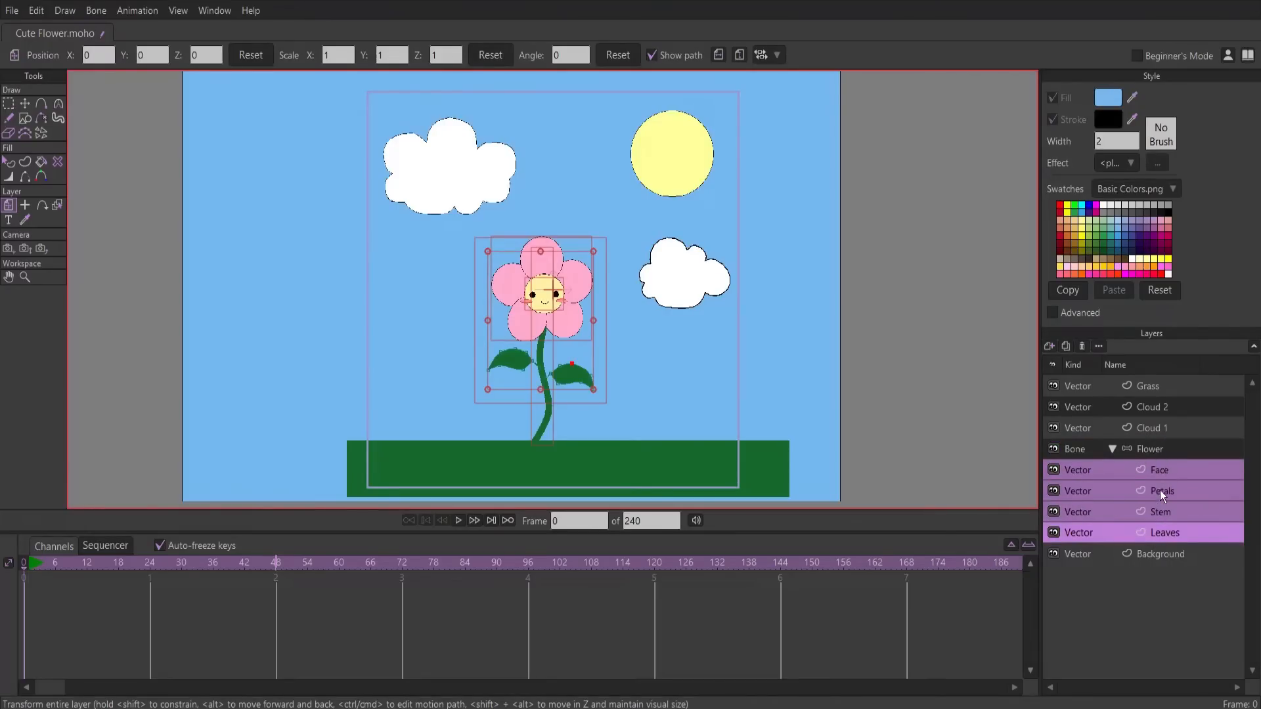
Select the Flower bone layer and collapse and expand its group to check the nested layers
left_click(1143, 447)
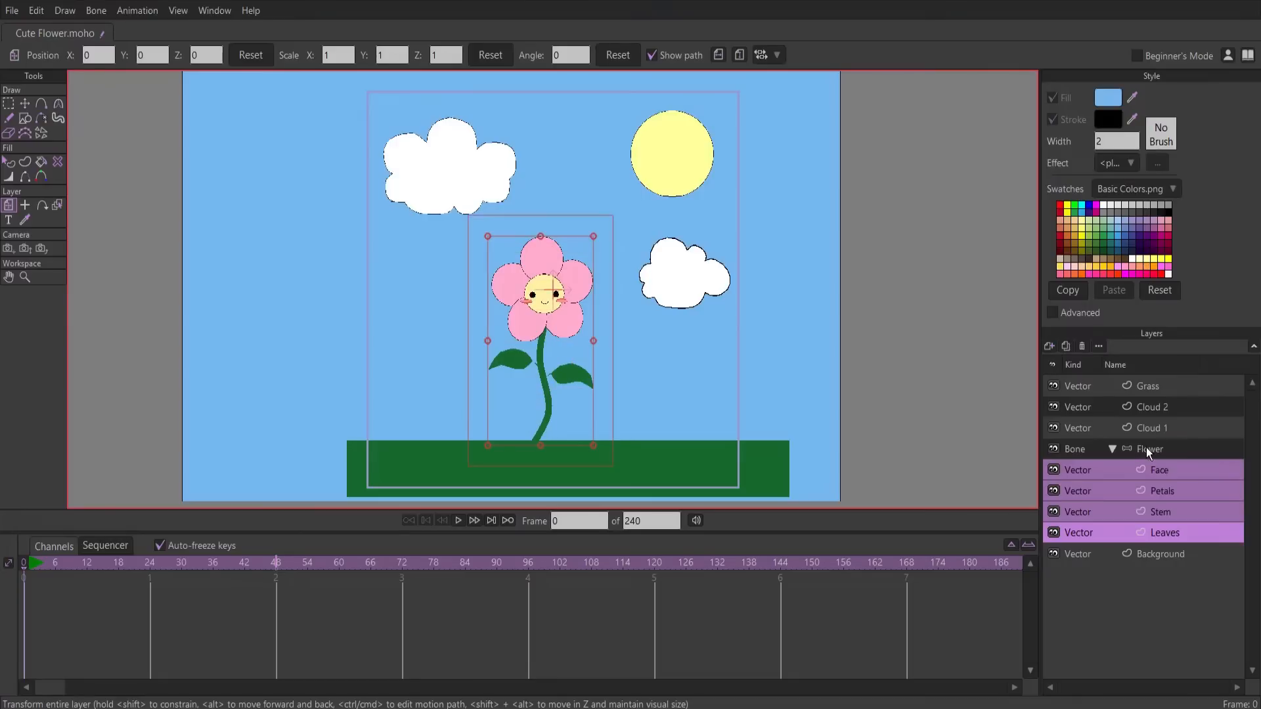
left_click(1112, 451)
left_click(1112, 451)
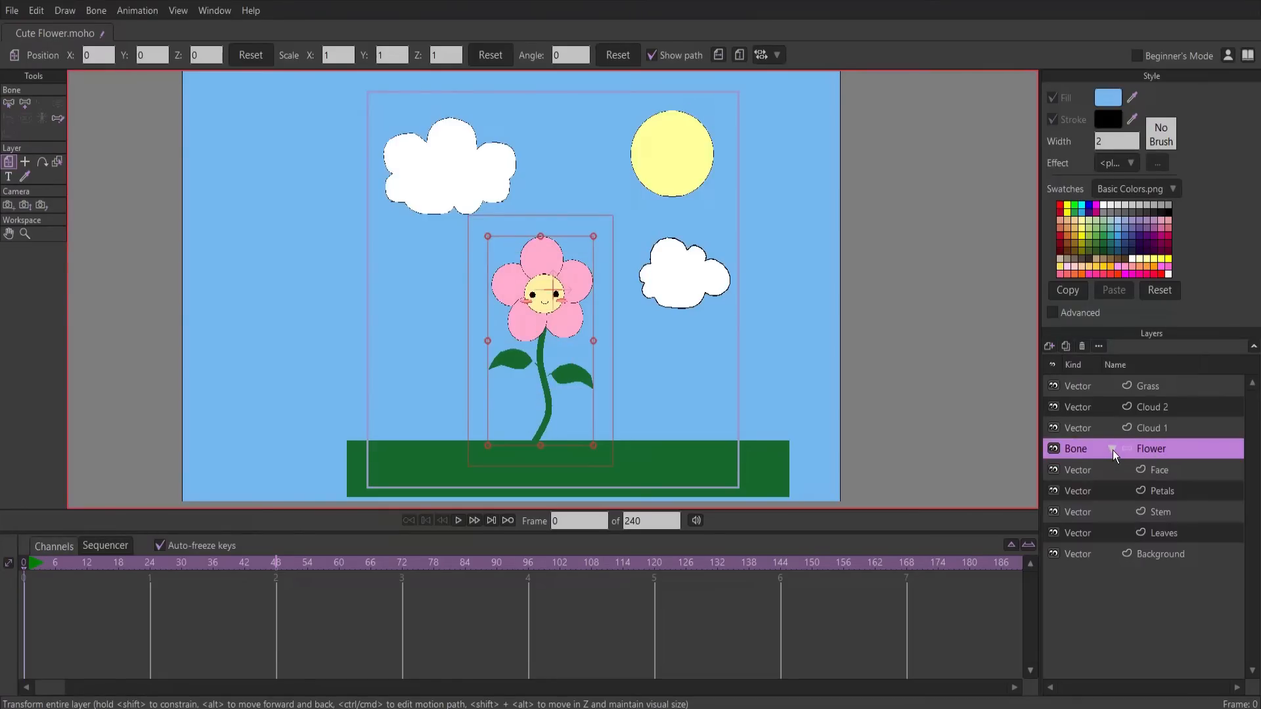
left_click(1112, 451)
left_click(1113, 450)
left_click(1112, 450)
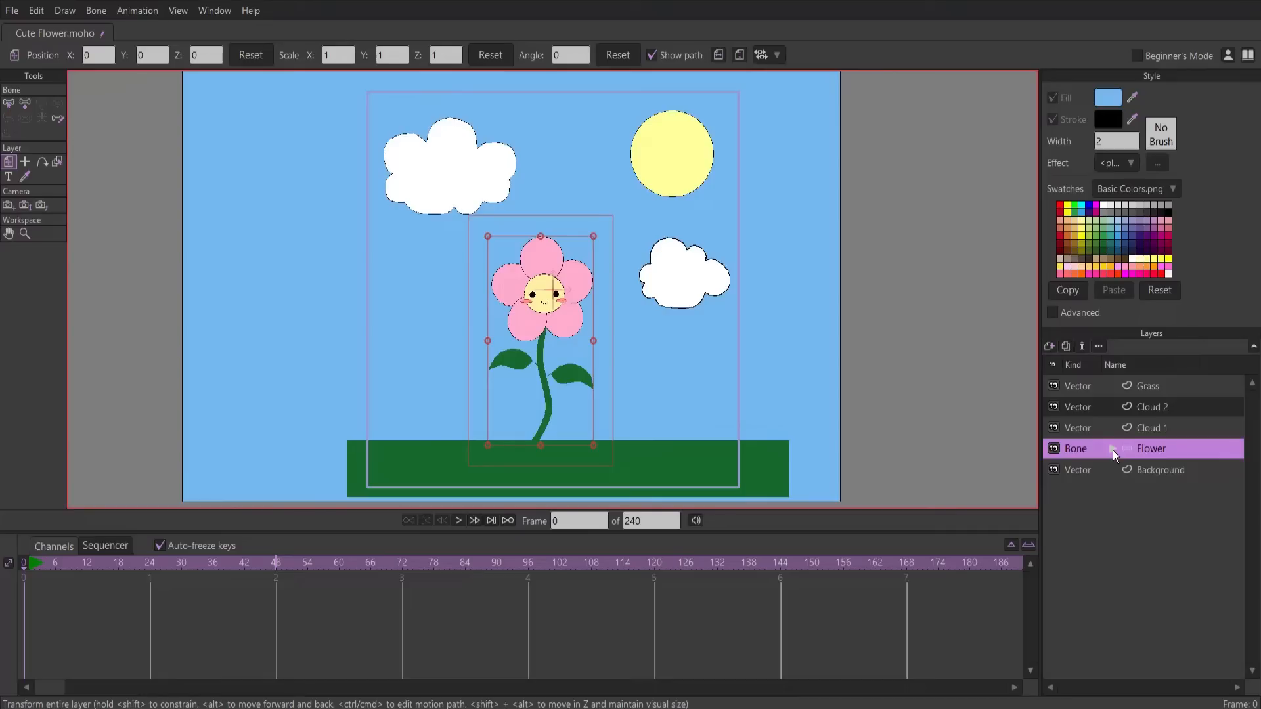
left_click(1112, 450)
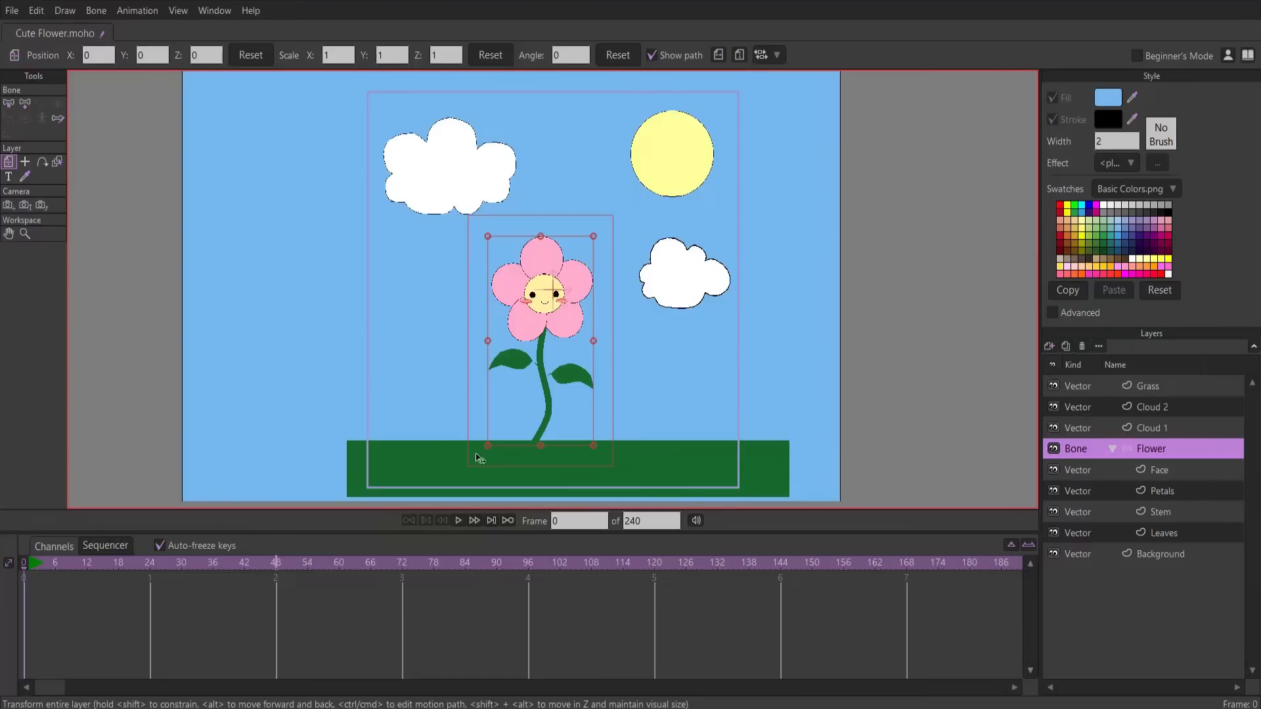
Add a horizontal root bone at the base of the stem, running along the upper edge of the grass
scroll(543, 451, "up", 5)
scroll(542, 440, "down", 2)
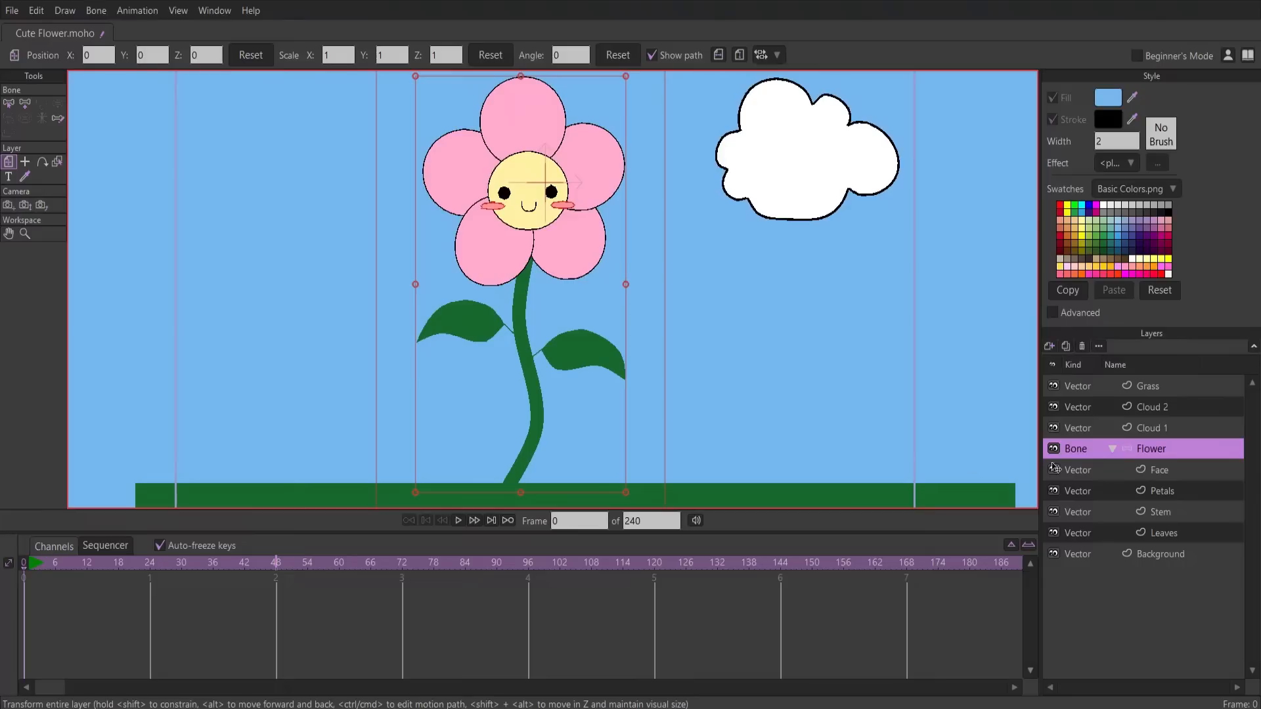
double_click(1163, 453)
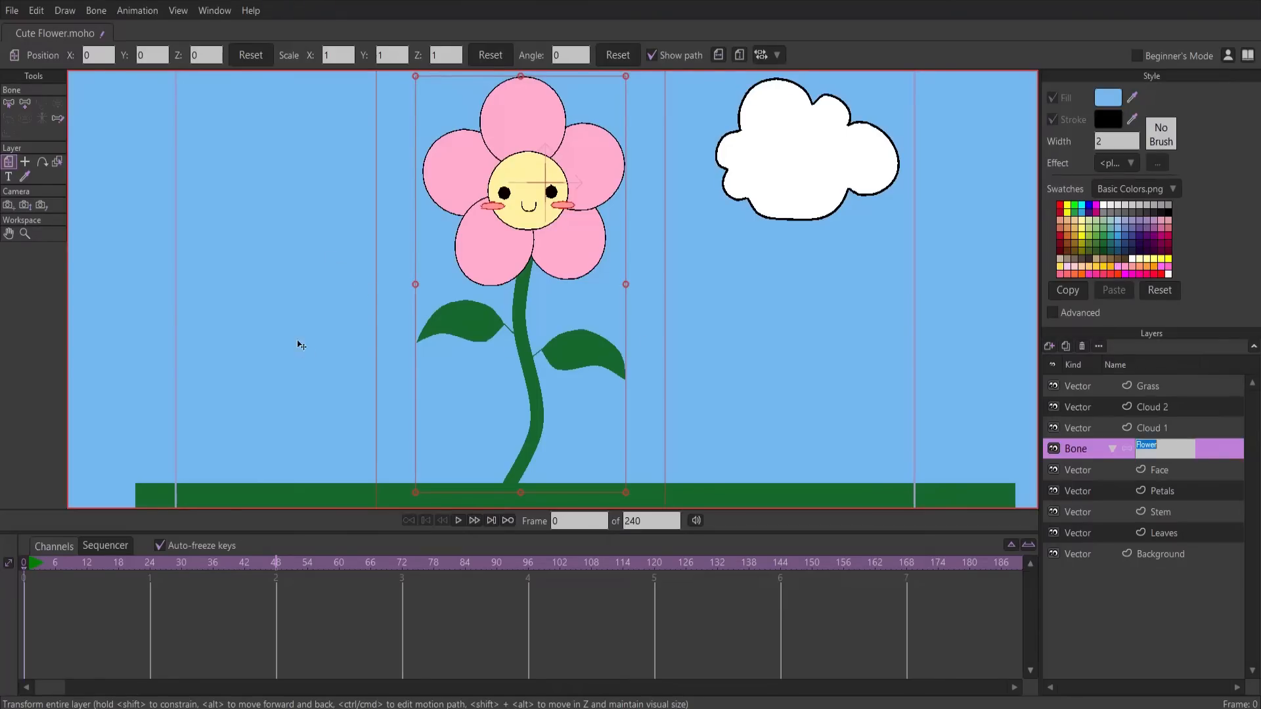
left_click_drag(374, 341, 373, 326)
scroll(373, 326, "down", 1)
scroll(379, 339, "up", 1)
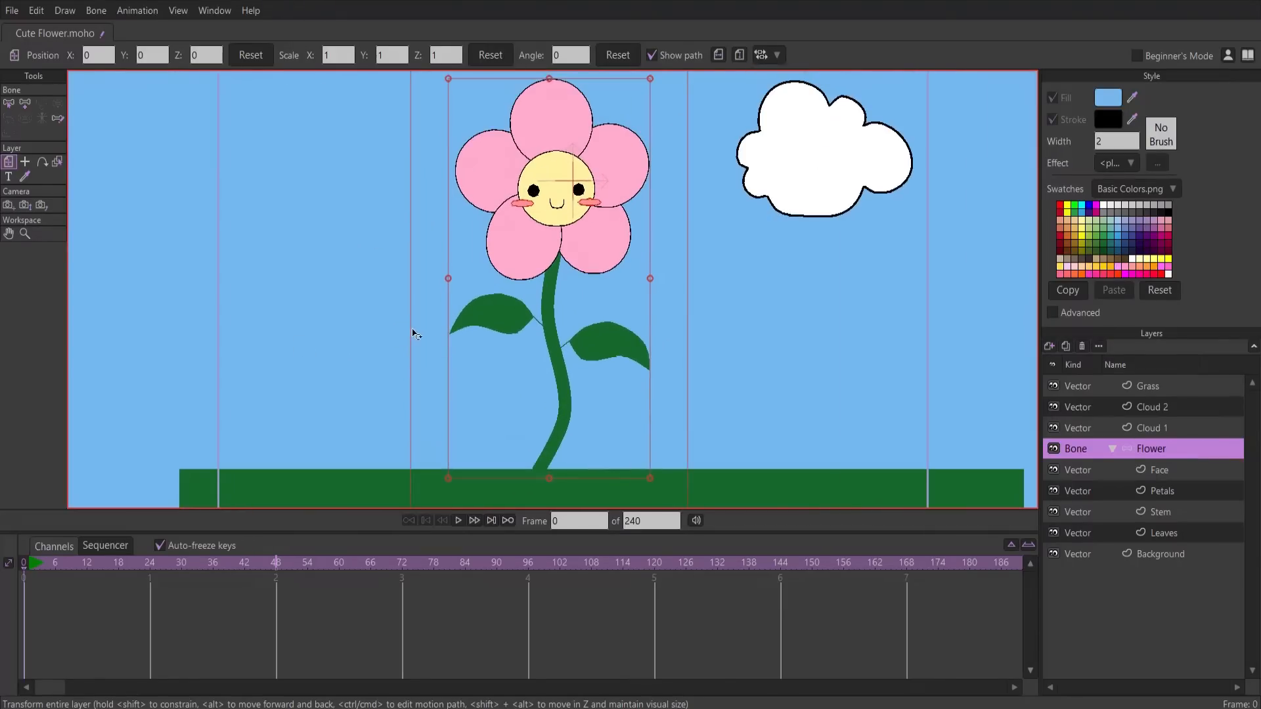
left_click(26, 105)
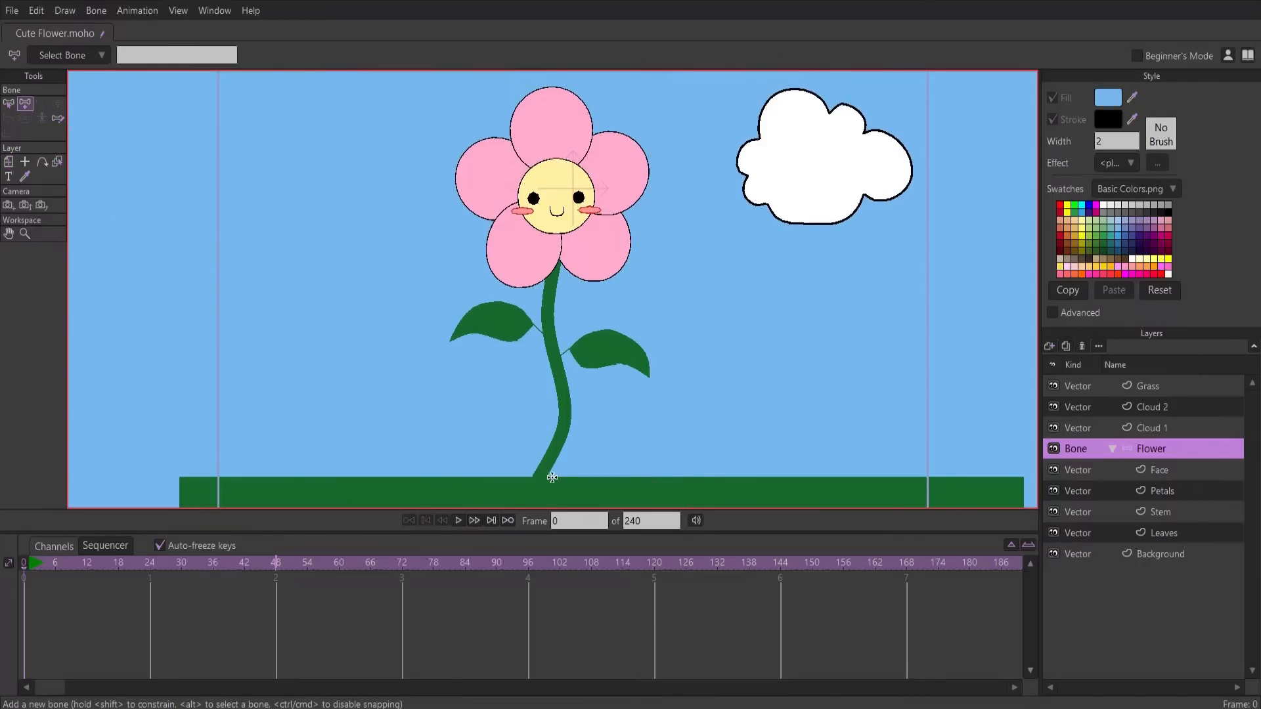
left_click_drag(538, 476, 640, 477)
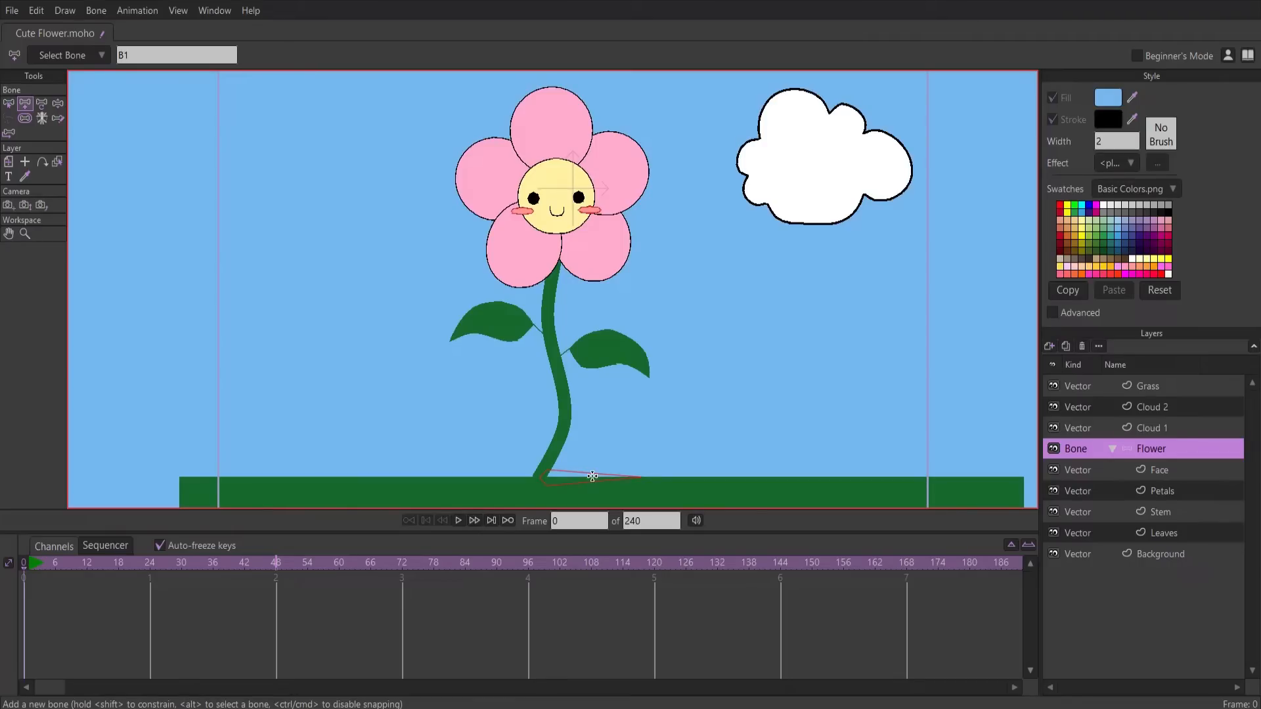
Set the root bone's color to Red
left_click(8, 103)
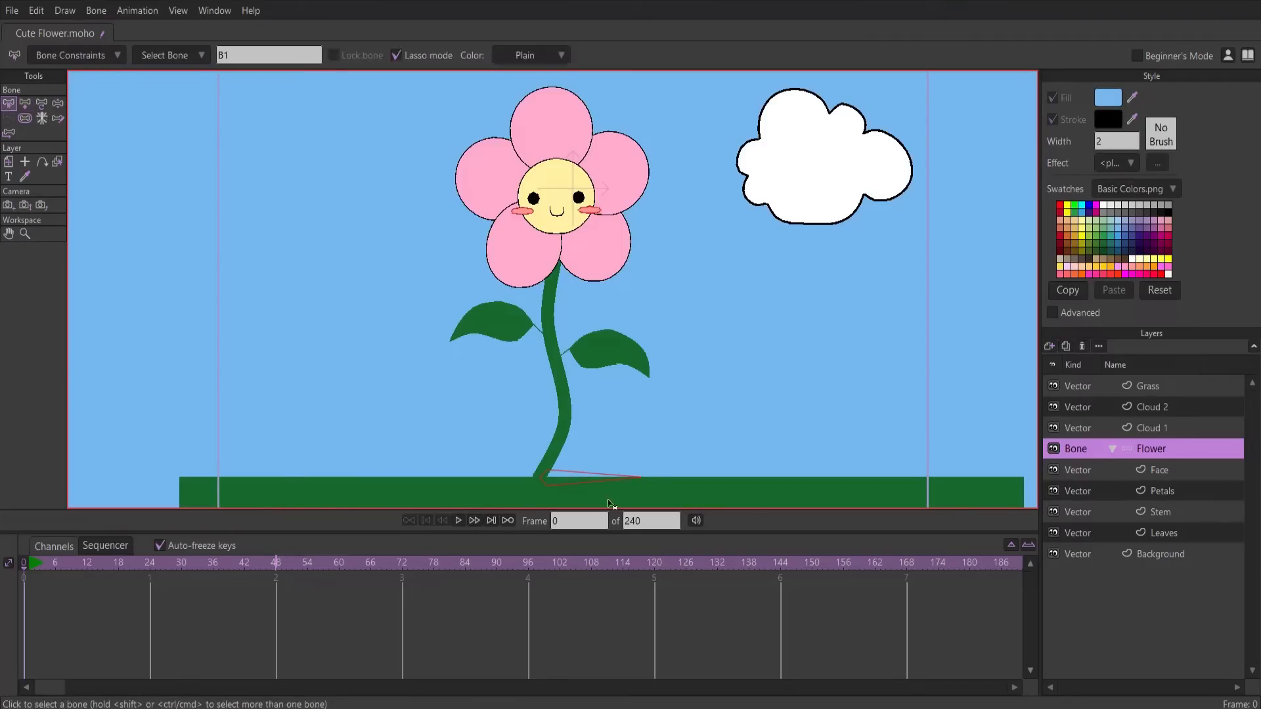
left_click(524, 57)
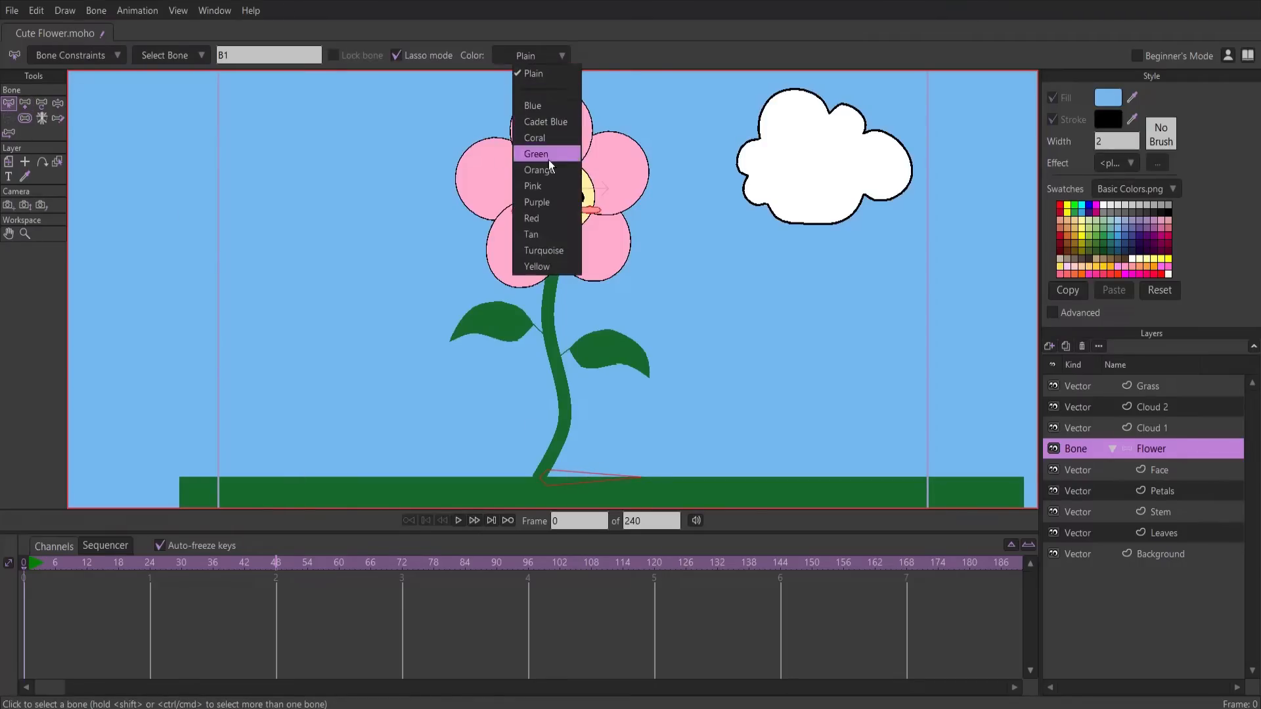
left_click(549, 221)
Add a chain of three bones following the stem from its base up into the flower's face
left_click(26, 105)
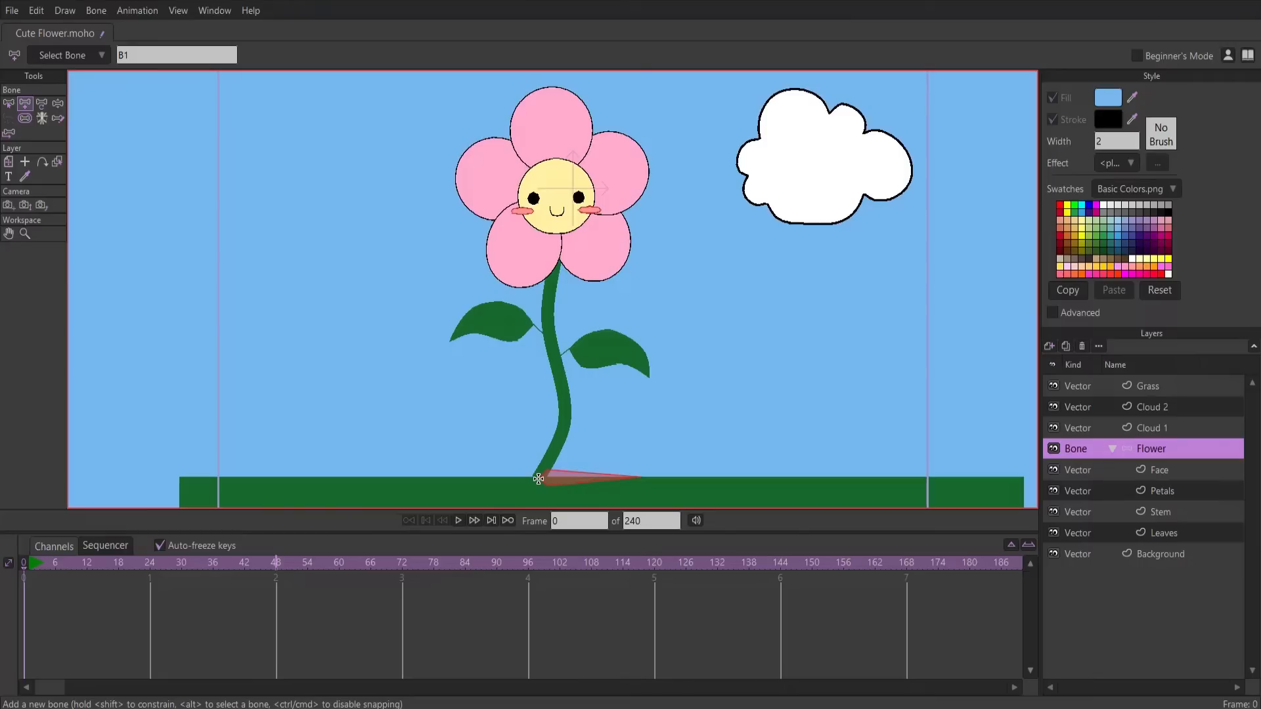
left_click_drag(539, 478, 569, 402)
left_click_drag(546, 314, 565, 216)
Add one bone to each leaf, running from beside the stem outward into the leaf
scroll(558, 352, "up", 3)
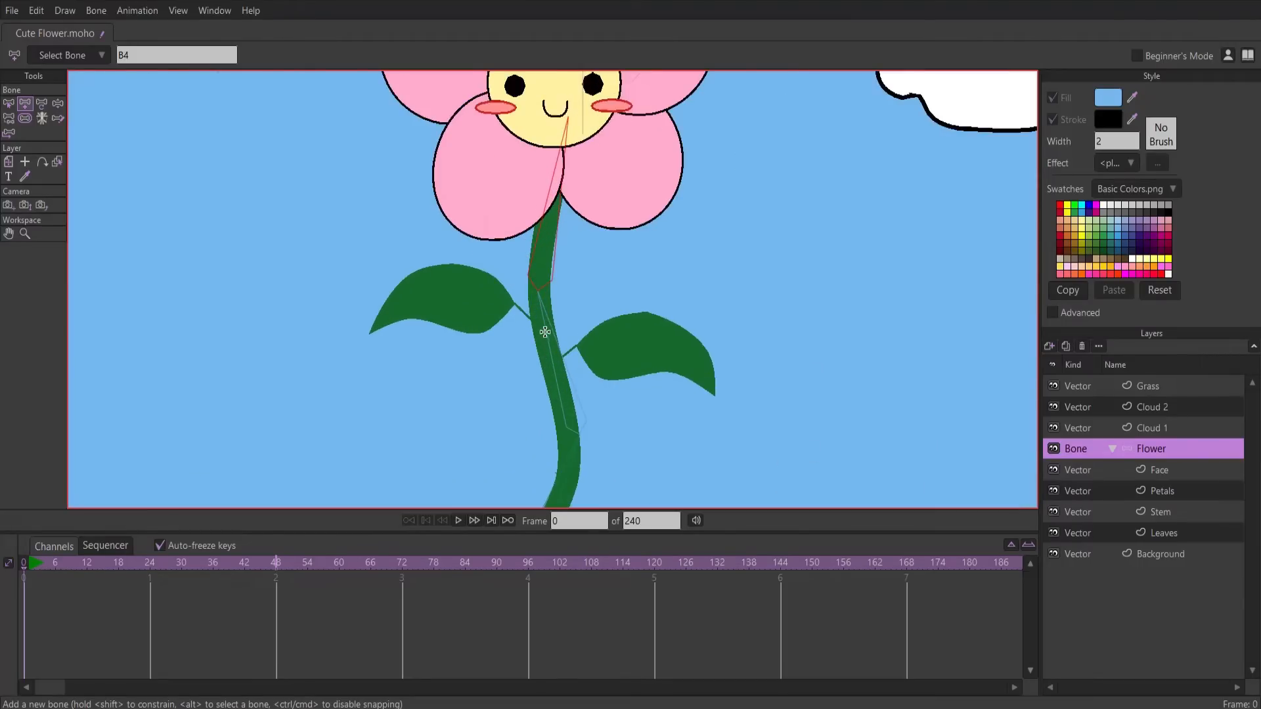
scroll(545, 332, "up", 1)
left_click_drag(534, 324, 399, 279)
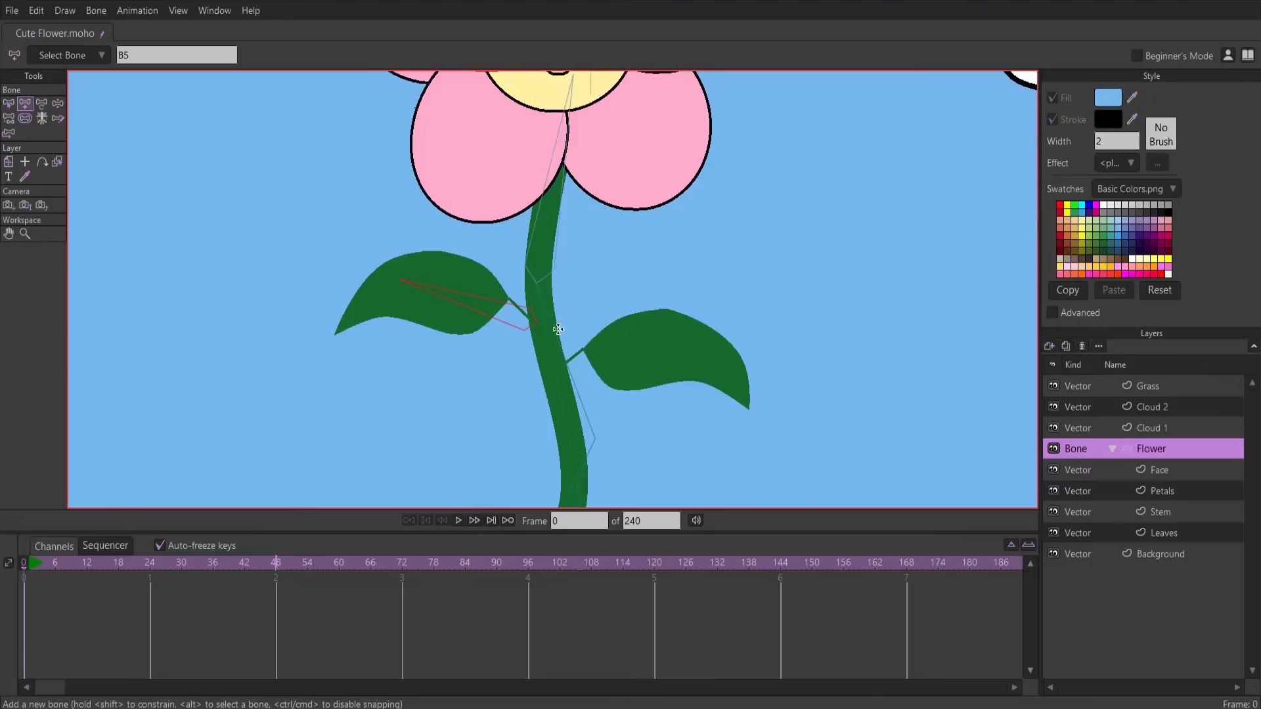
left_click_drag(581, 358, 698, 343)
Test the rig with Manipulate Bones by bending the stem, flower head and both leaves in different directions
scroll(698, 342, "down", 3)
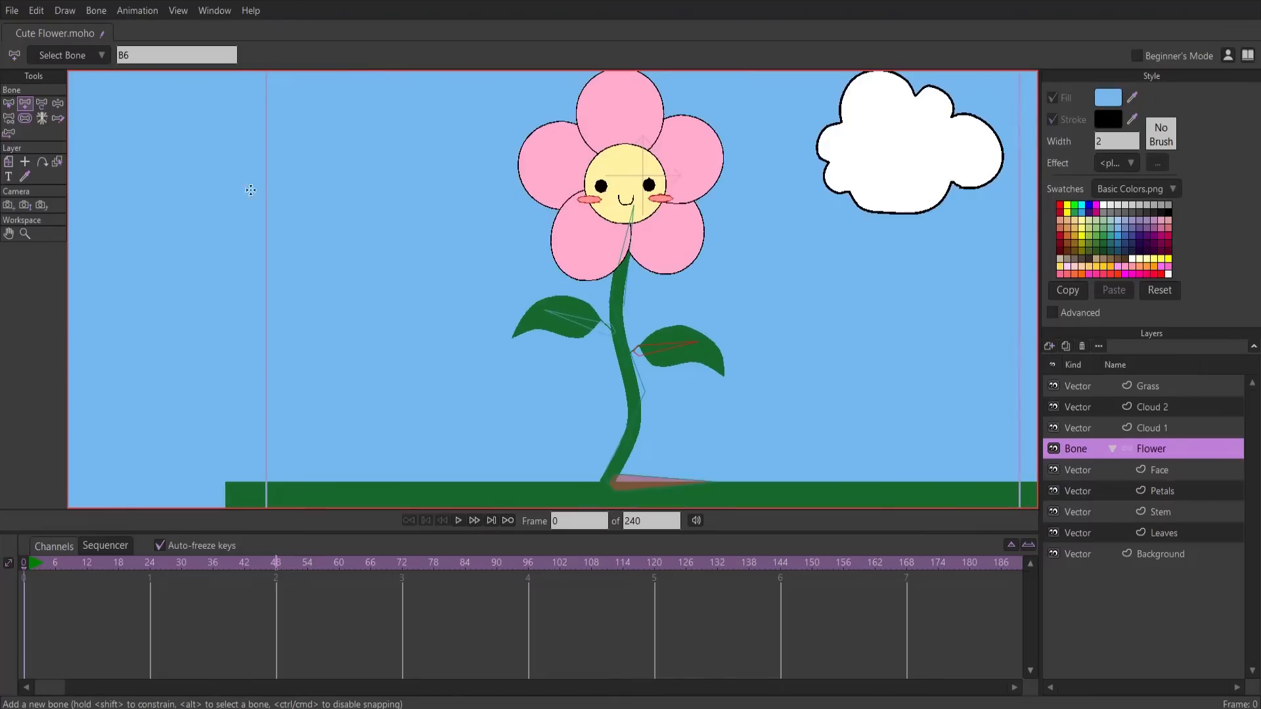
left_click(58, 103)
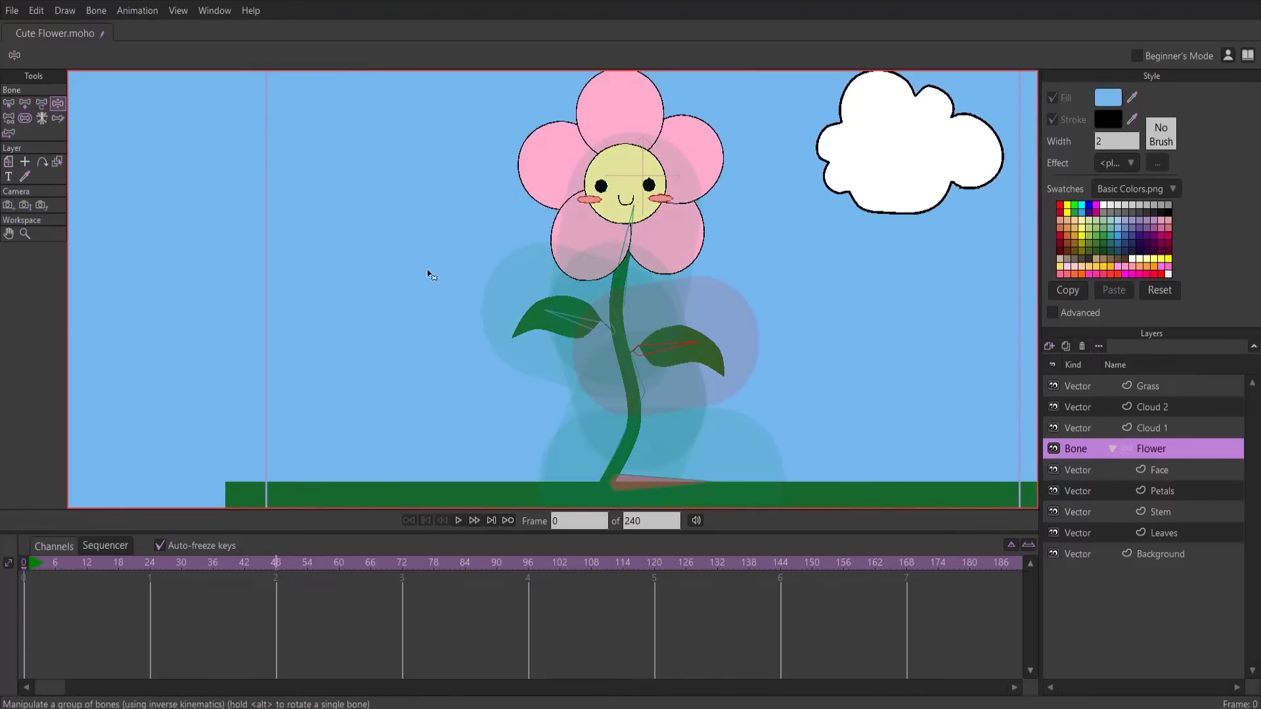
left_click_drag(457, 287, 376, 235)
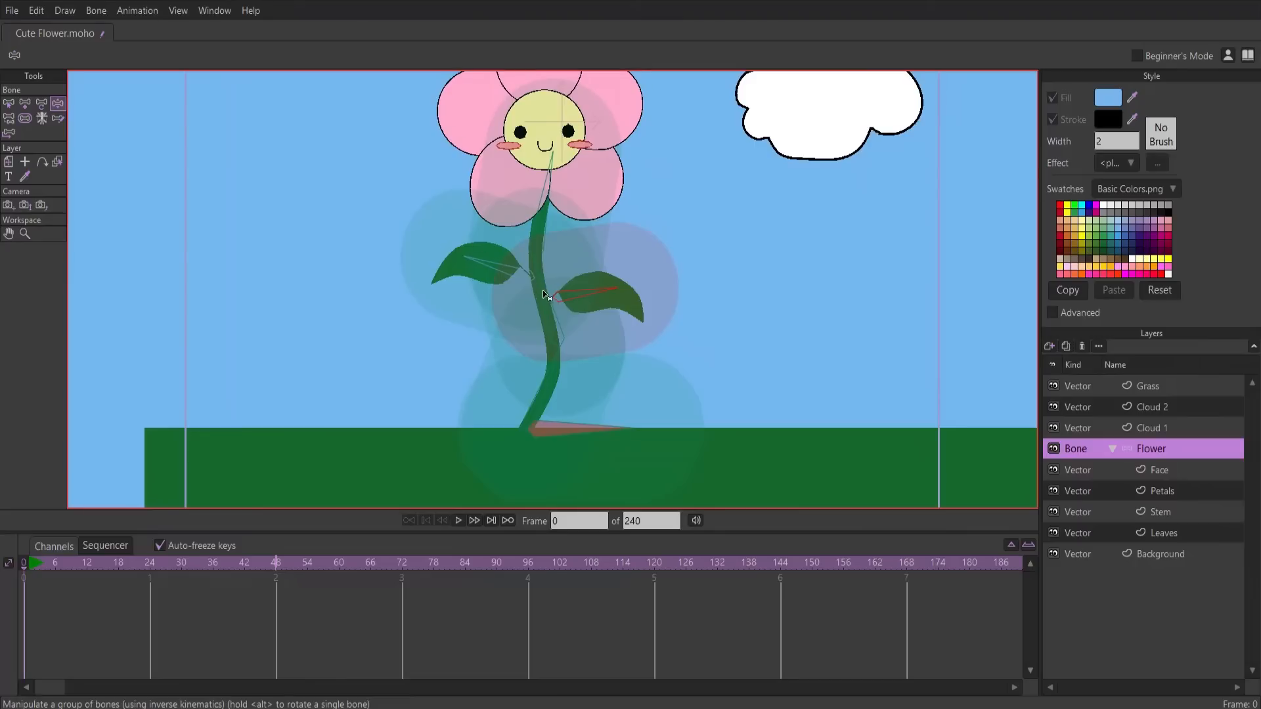
mouse_move(544, 295)
left_mouse_down()
mouse_move(444, 289)
mouse_move(552, 317)
mouse_move(525, 282)
left_mouse_up()
left_click_drag(573, 208, 553, 278)
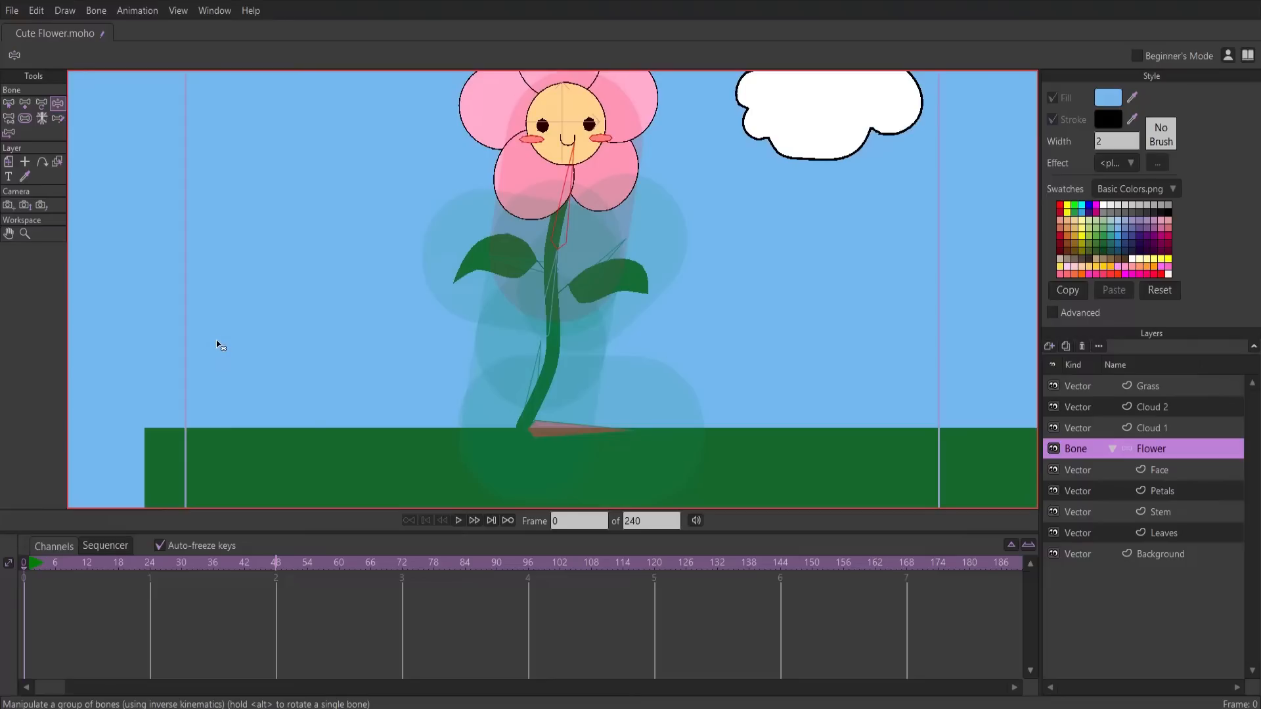
left_click_drag(600, 270, 549, 321)
left_click_drag(505, 279, 584, 336)
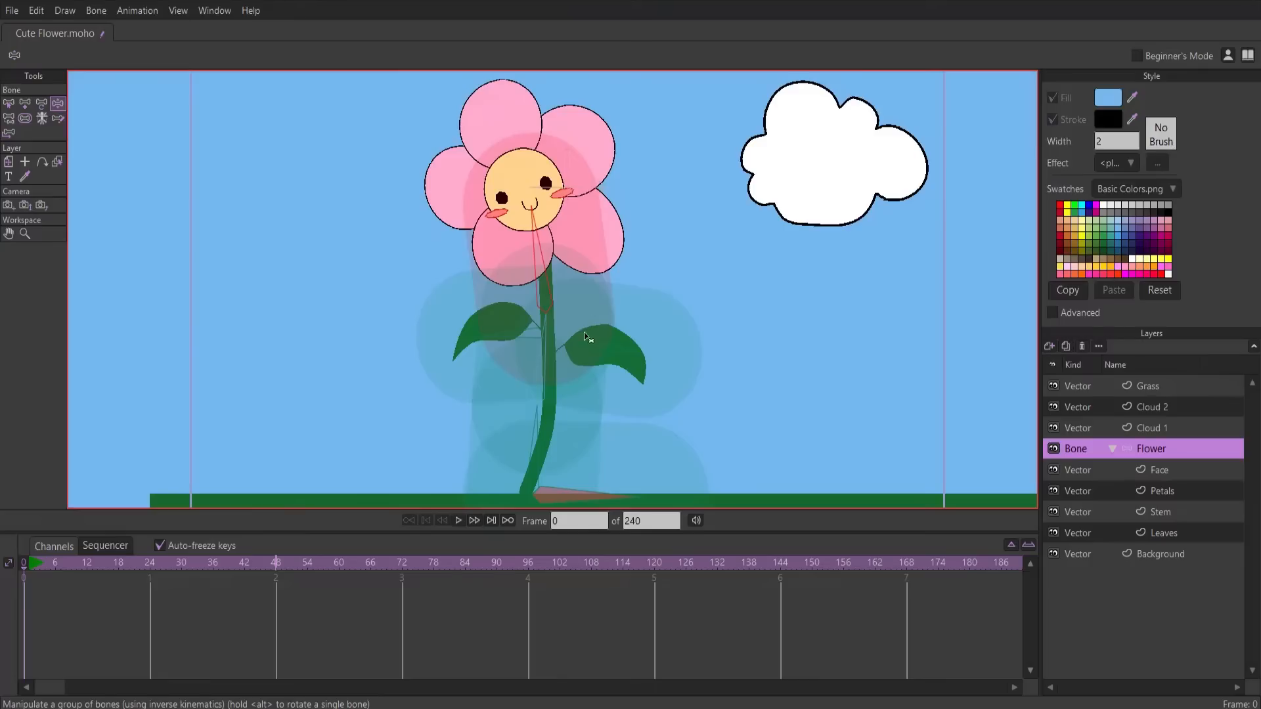
left_click_drag(503, 200, 544, 220)
left_click_drag(622, 371, 604, 323)
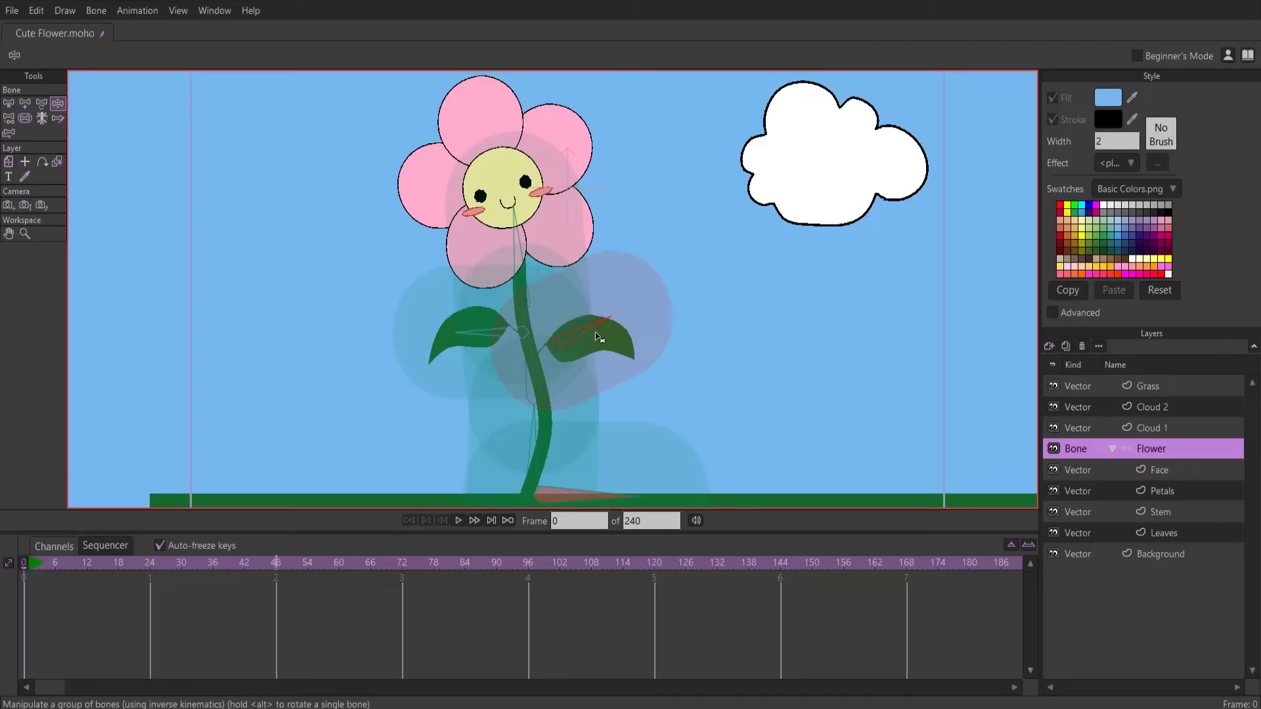
left_click_drag(595, 336, 605, 368)
left_click_drag(511, 337, 518, 352)
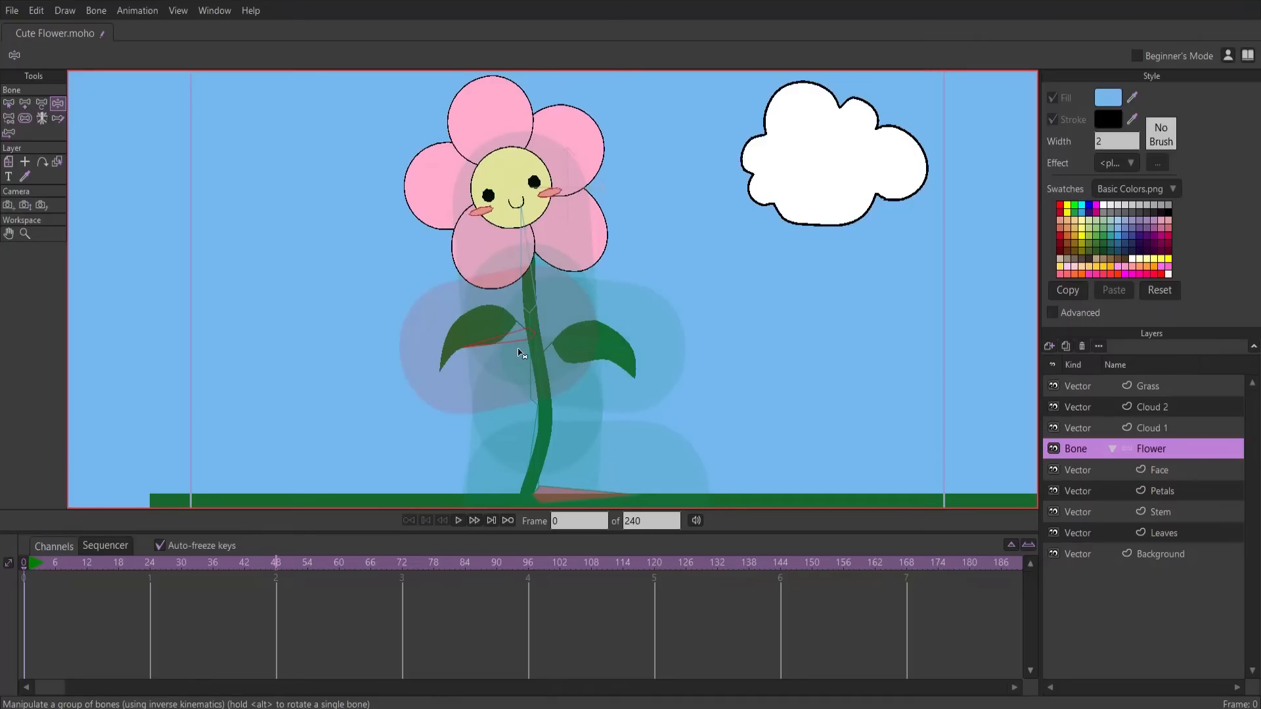
Reduce the bone strength to 0 for the three stem bones, both leaf bones and the root bone
left_click(26, 119)
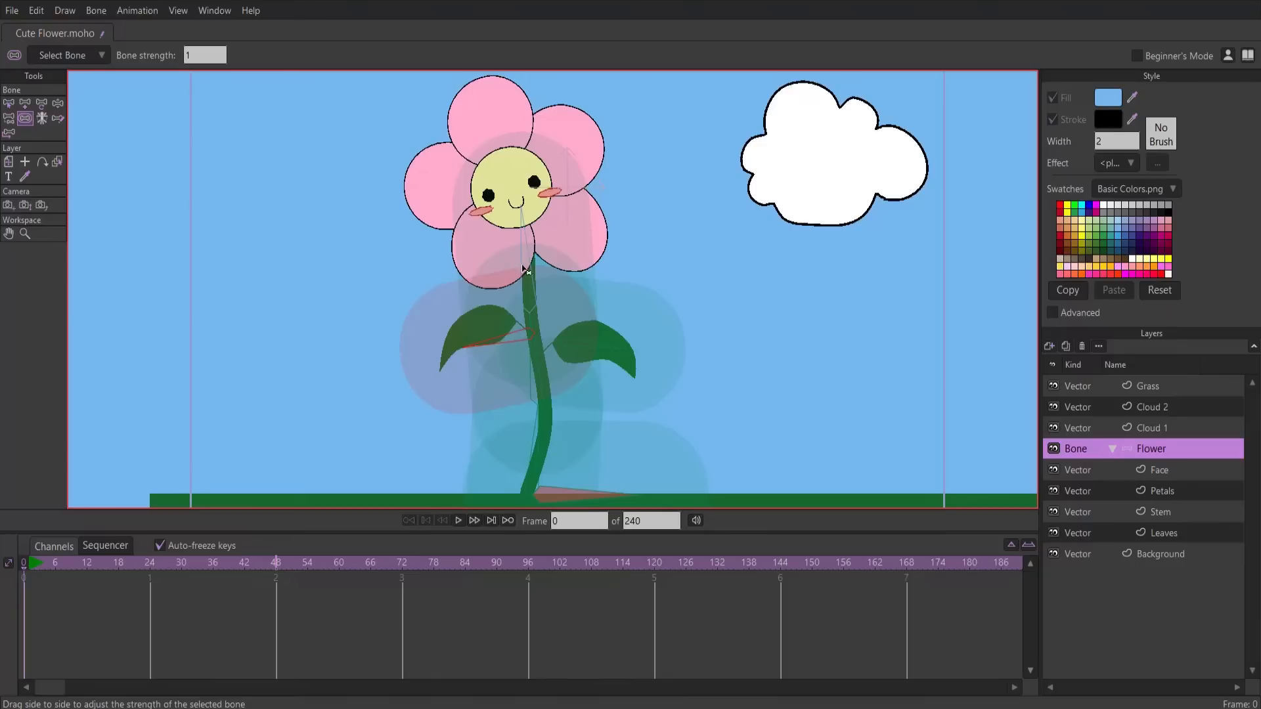
scroll(557, 255, "down", 3)
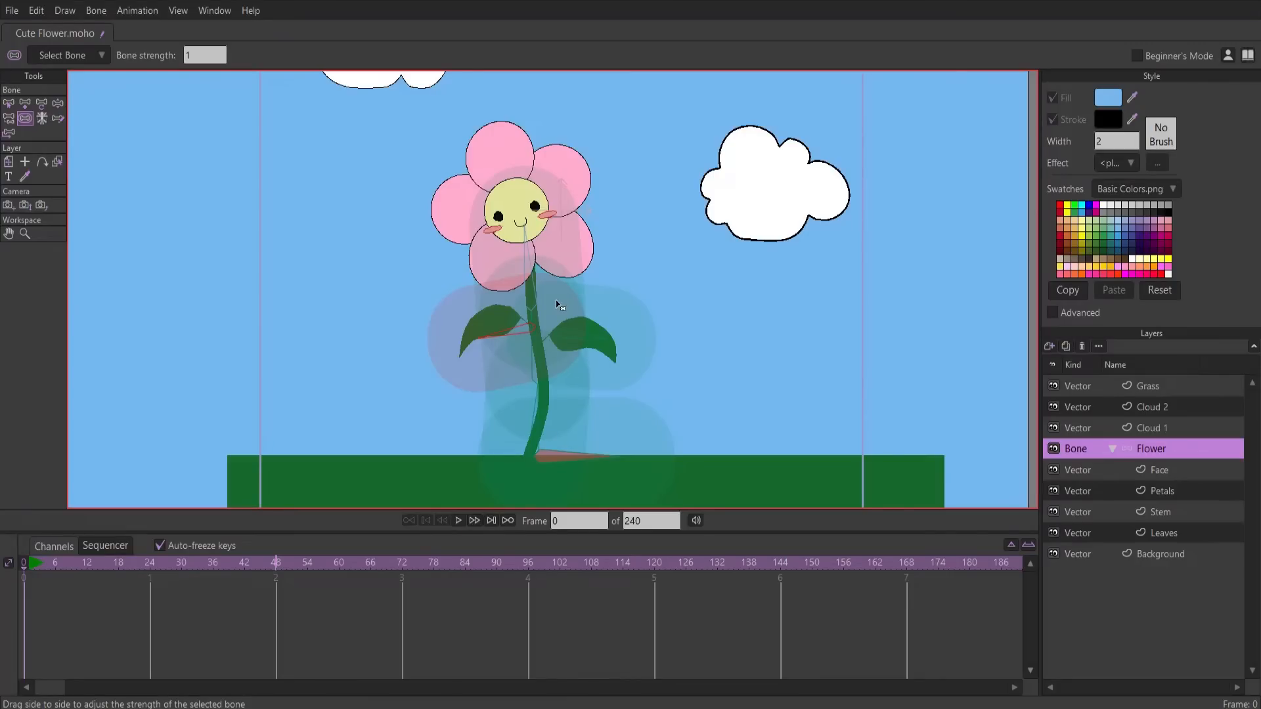
scroll(563, 314, "up", 1)
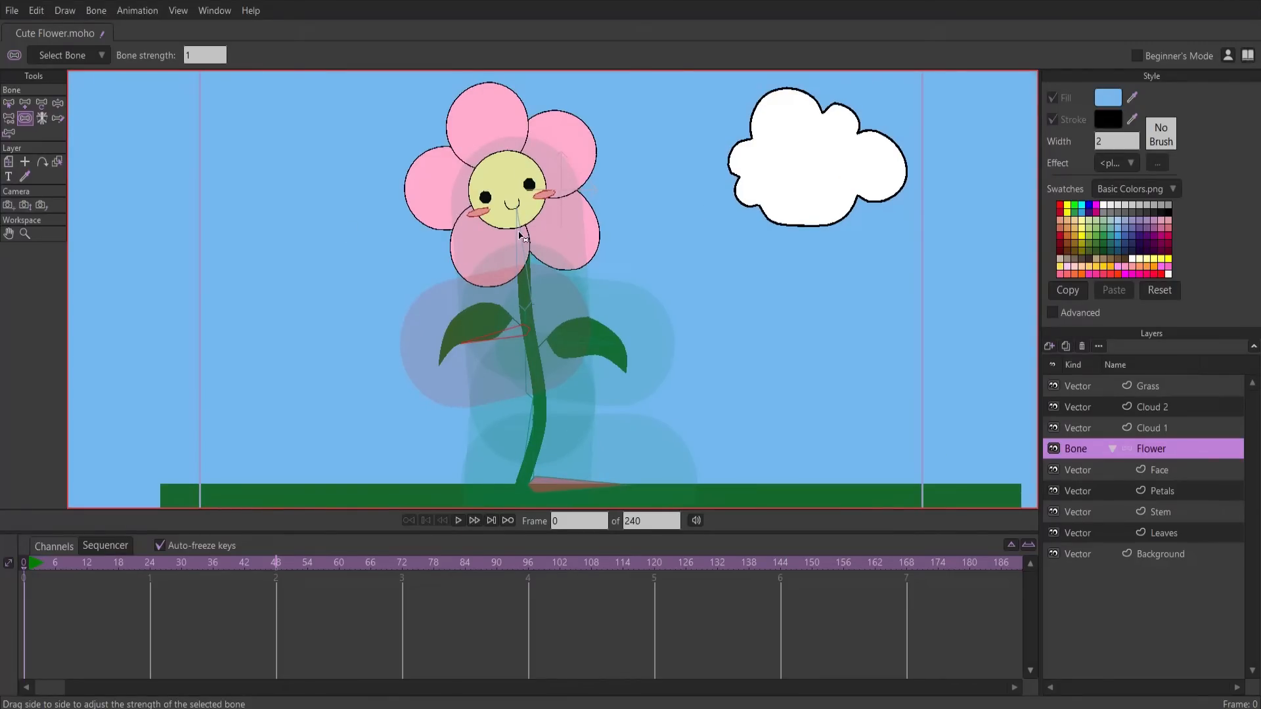
left_click_drag(519, 235, 309, 243)
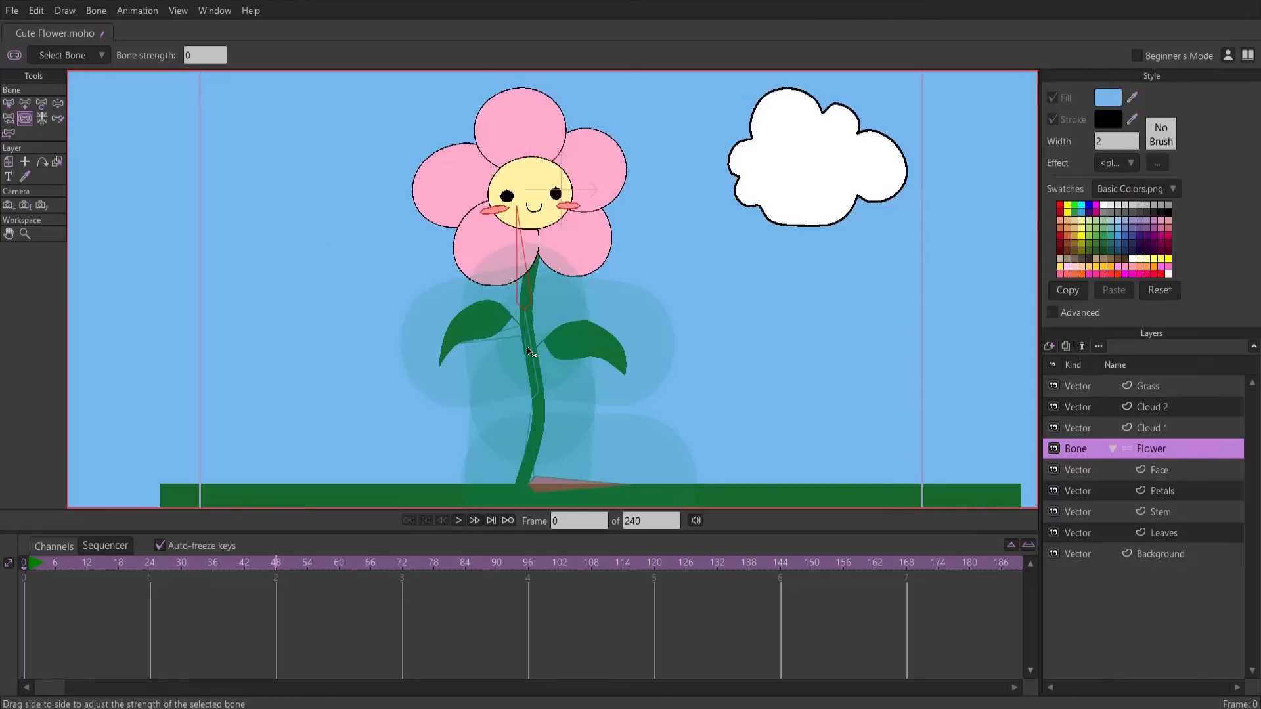
left_click_drag(530, 352, 360, 346)
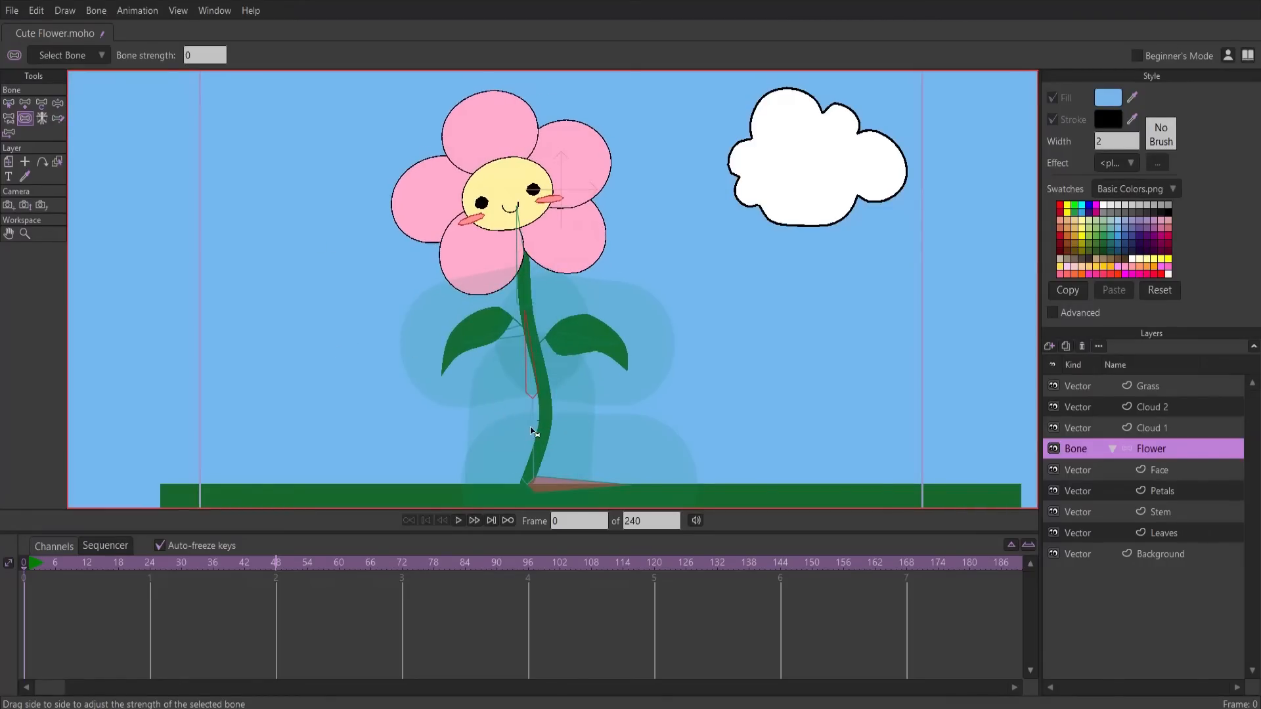
left_click_drag(531, 429, 315, 402)
left_click_drag(490, 333, 304, 337)
left_click_drag(579, 339, 356, 335)
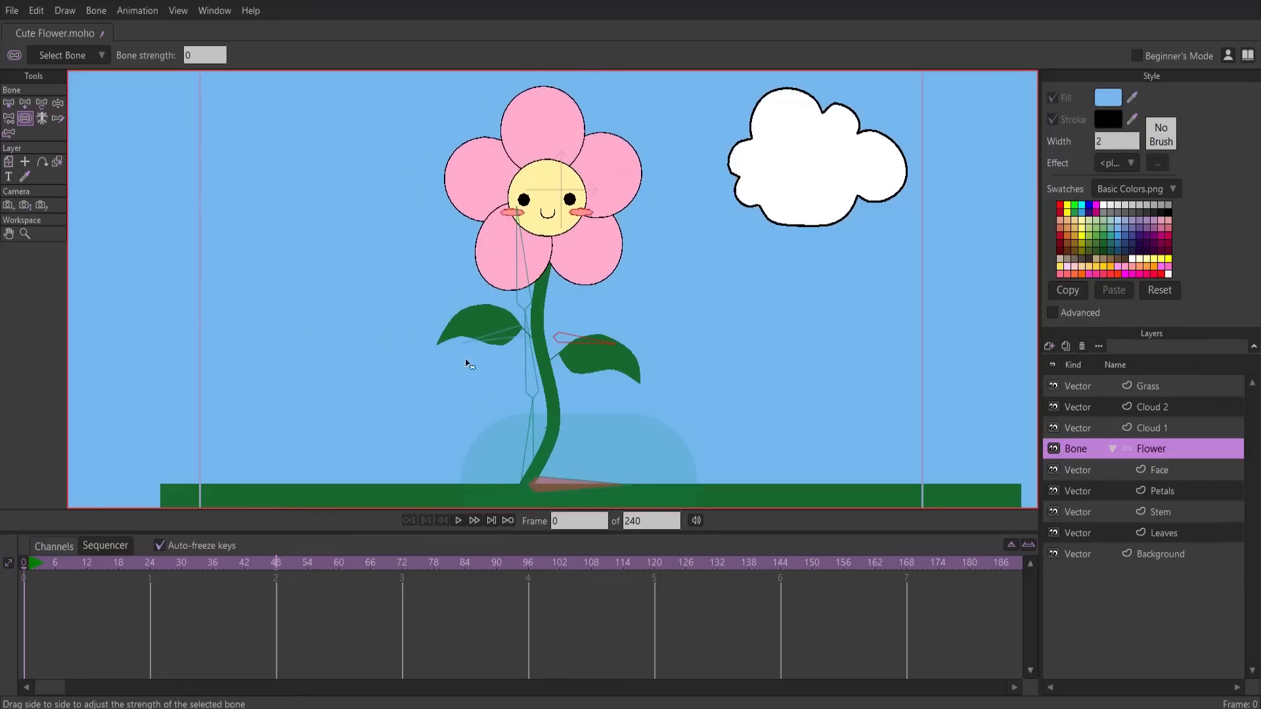
left_click_drag(559, 481, 368, 459)
Test with Manipulate Bones how the zero-strength bones affect the flower by bending the stem chain
left_click(22, 106)
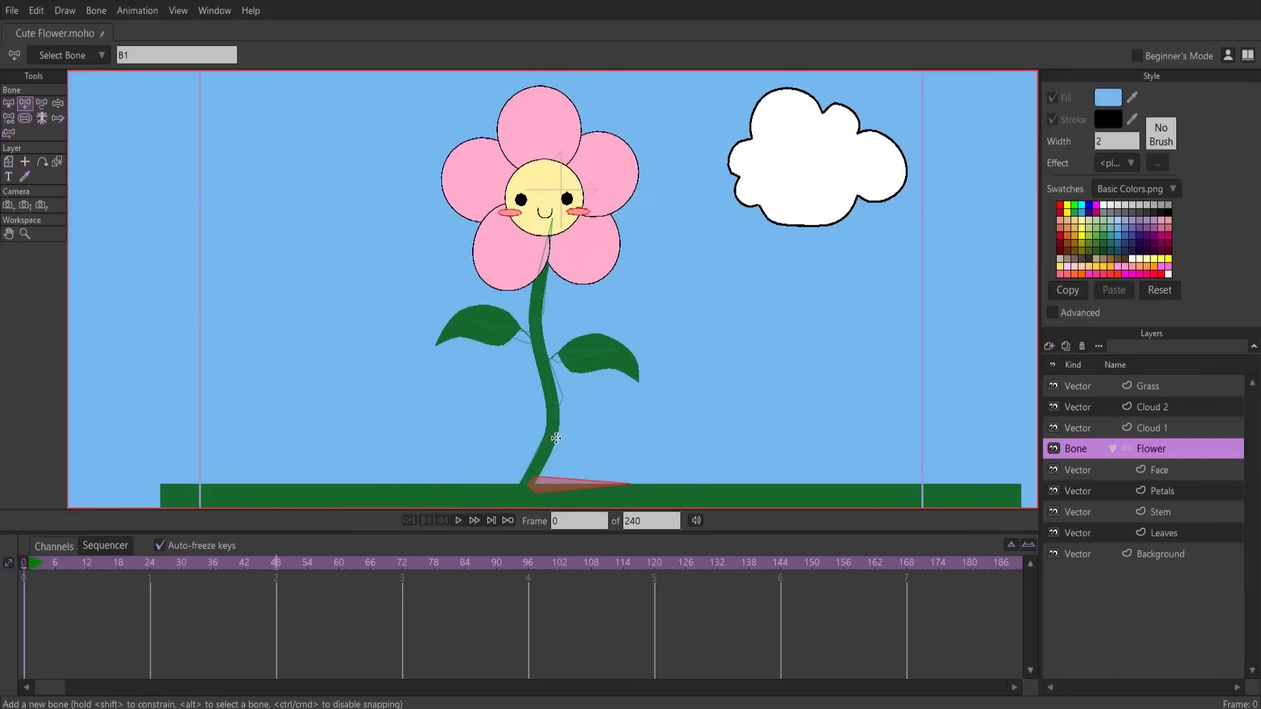
left_click(58, 104)
left_click_drag(578, 389, 531, 162)
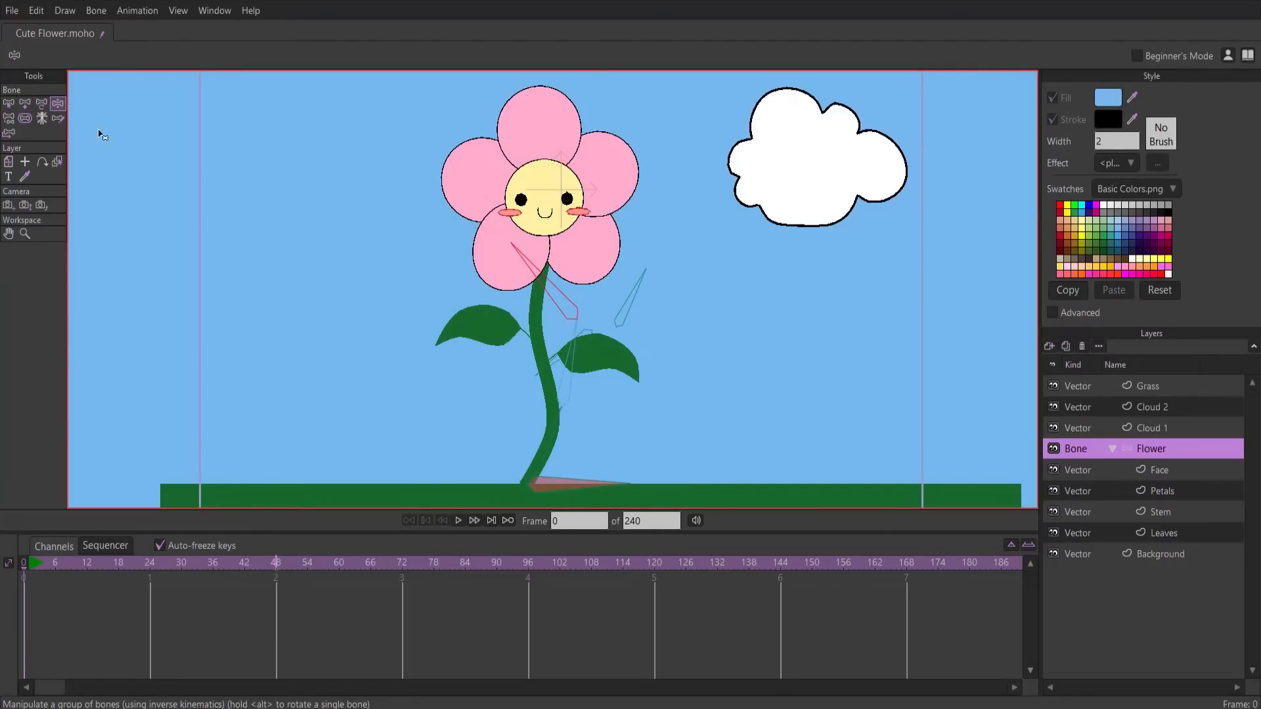
left_click(40, 104)
left_click(6, 105)
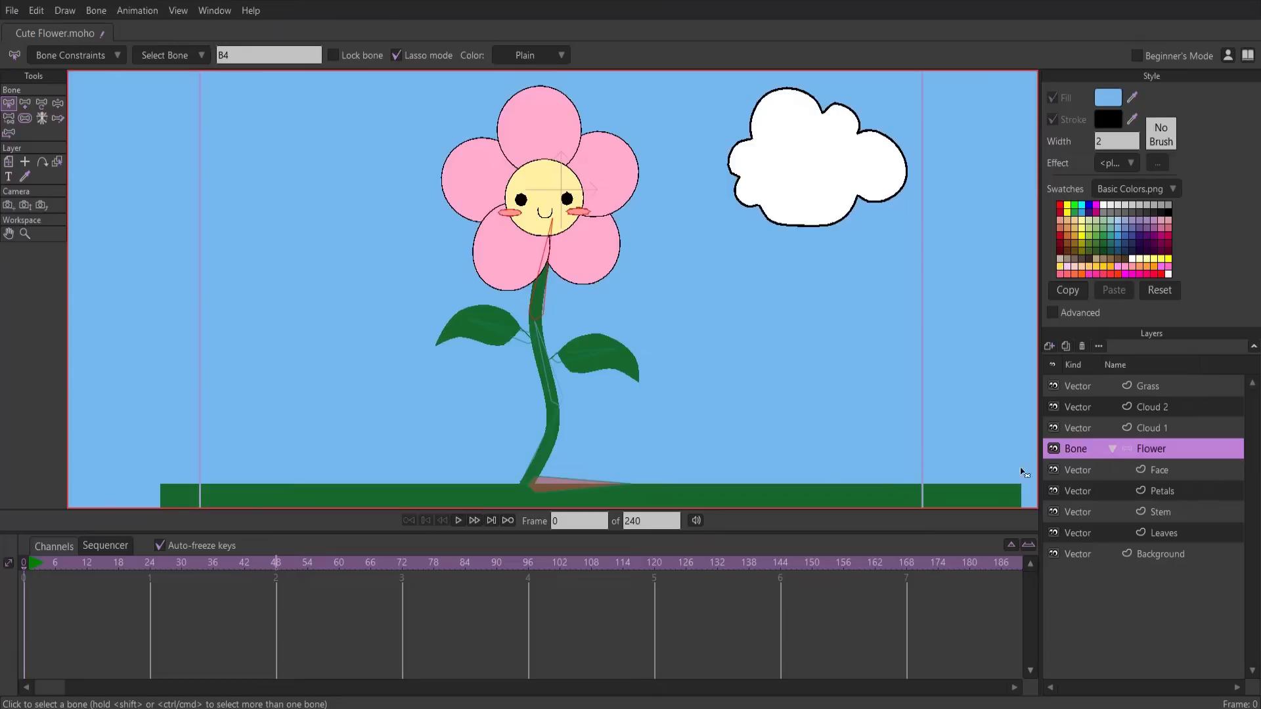
Bind the Stem layer's two lowest points to the lowest stem bone and test the bend with Manipulate Bones
left_click(1166, 512)
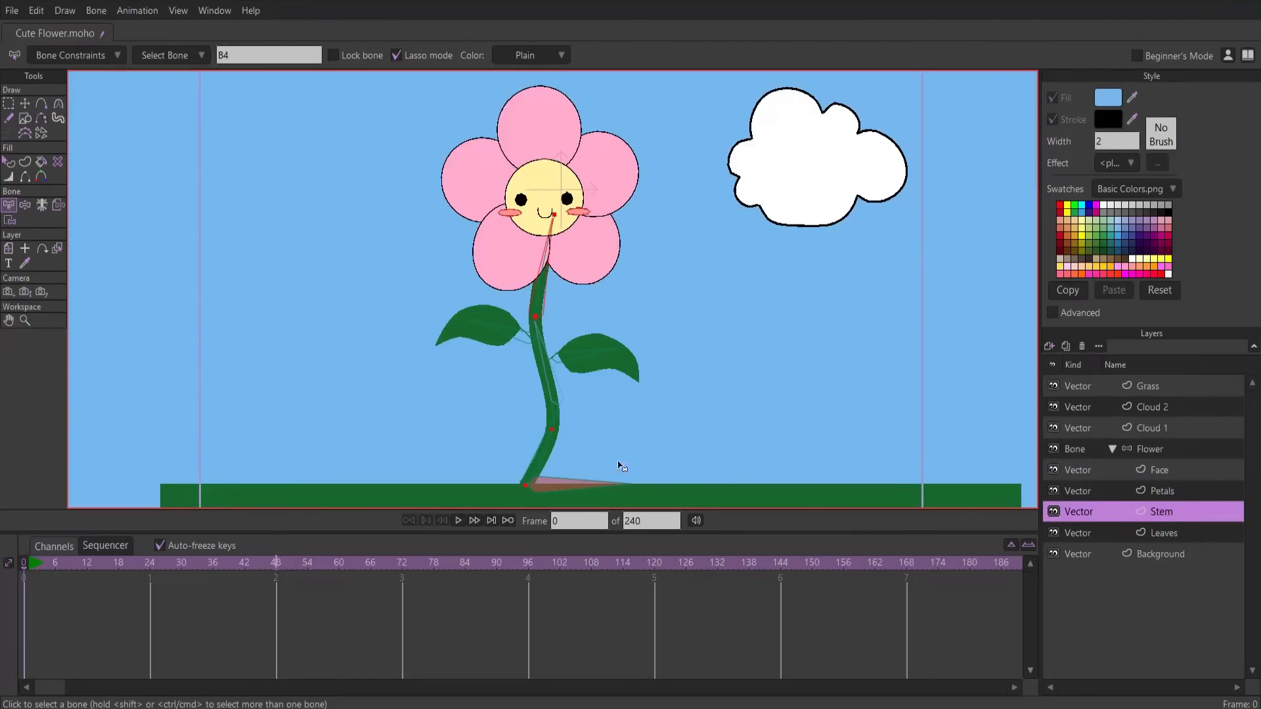
scroll(599, 459, "up", 1)
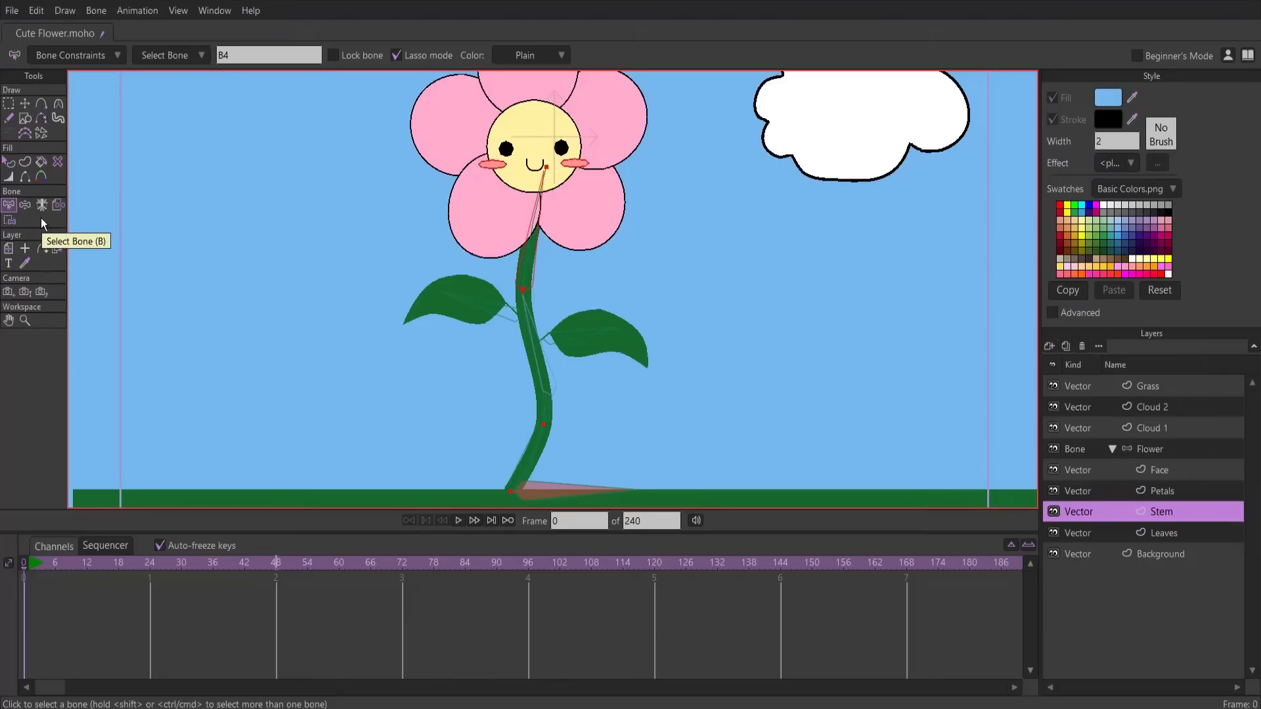
left_click(540, 436)
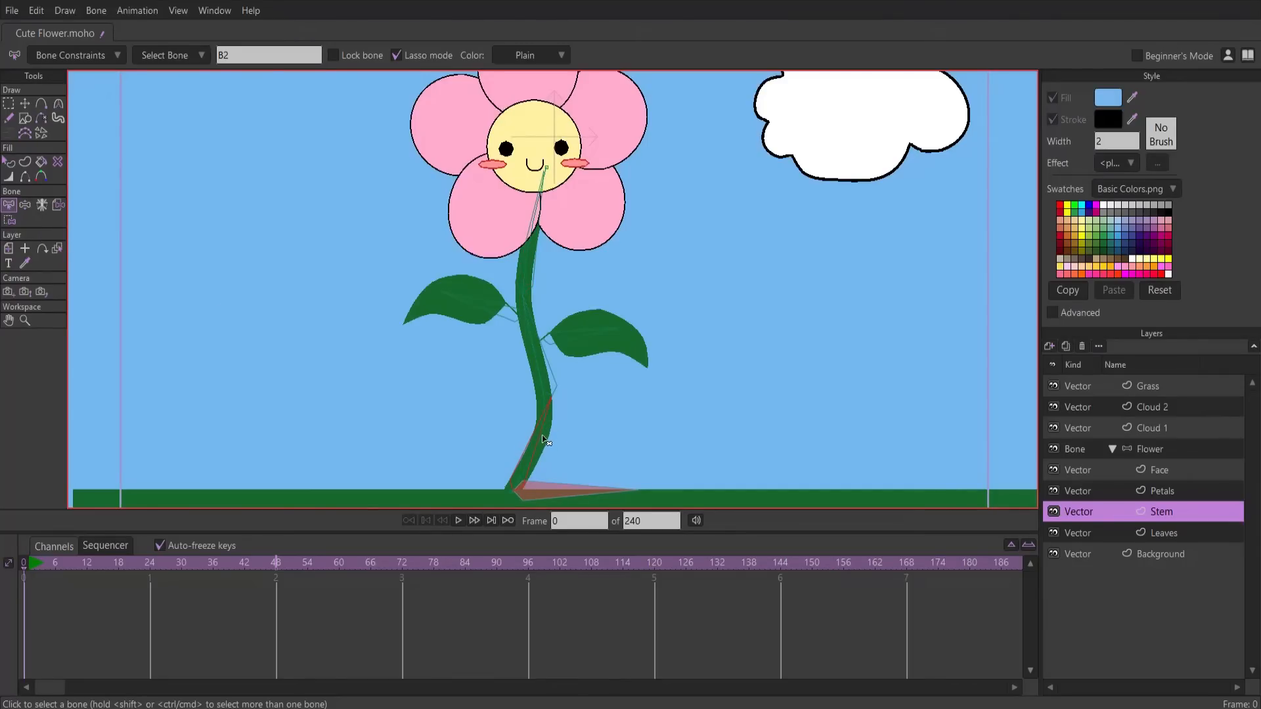
left_click(8, 220)
mouse_move(504, 403)
left_mouse_down()
mouse_move(542, 498)
mouse_move(558, 420)
mouse_move(545, 395)
left_mouse_up()
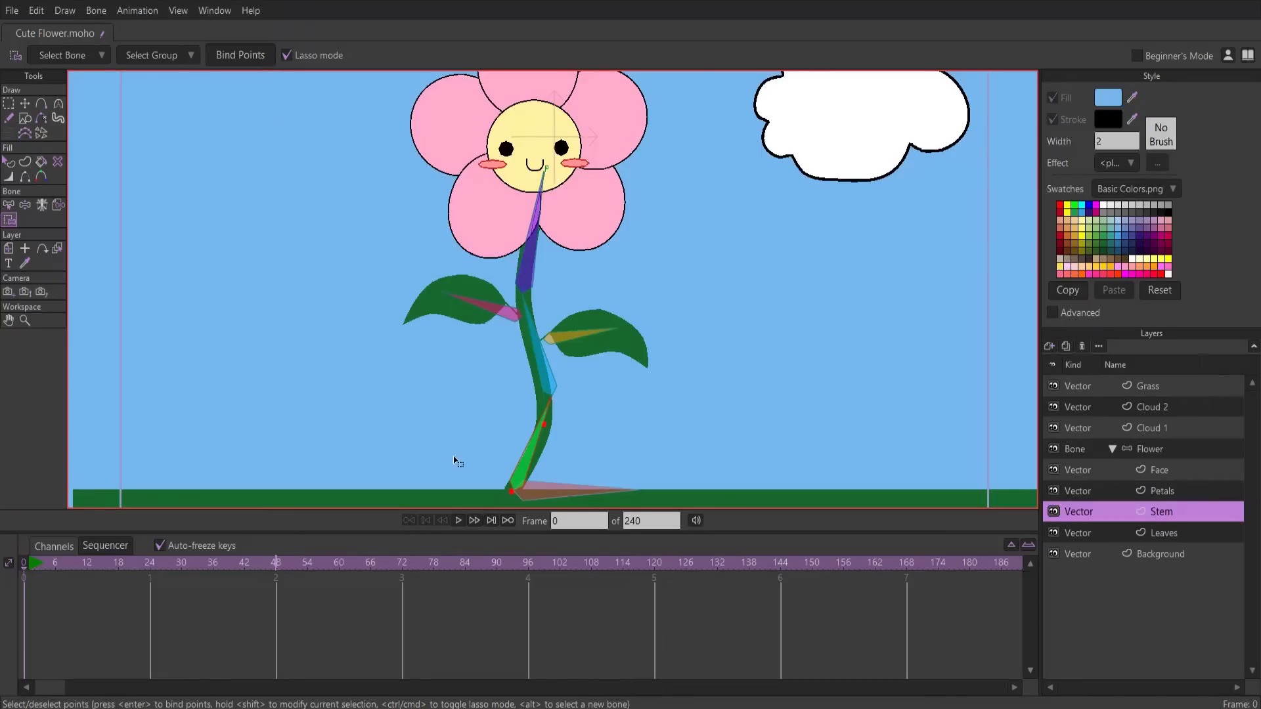
left_click(25, 205)
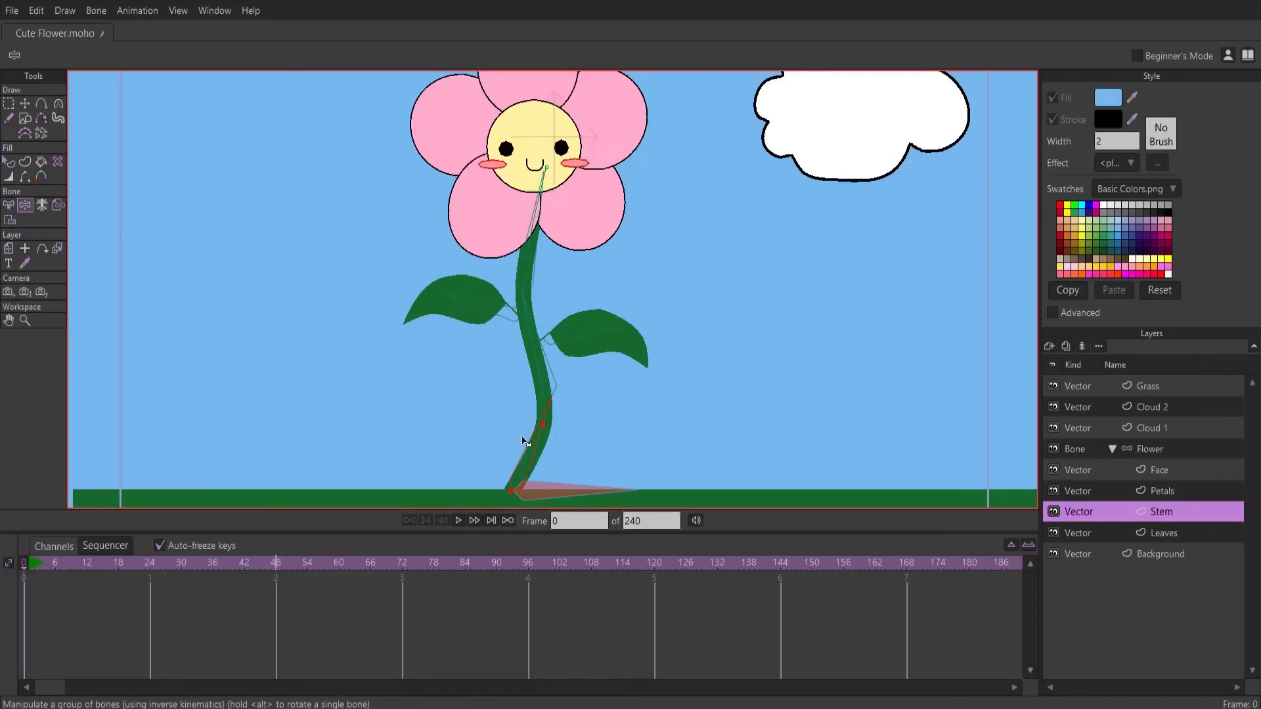
left_click_drag(522, 440, 516, 289)
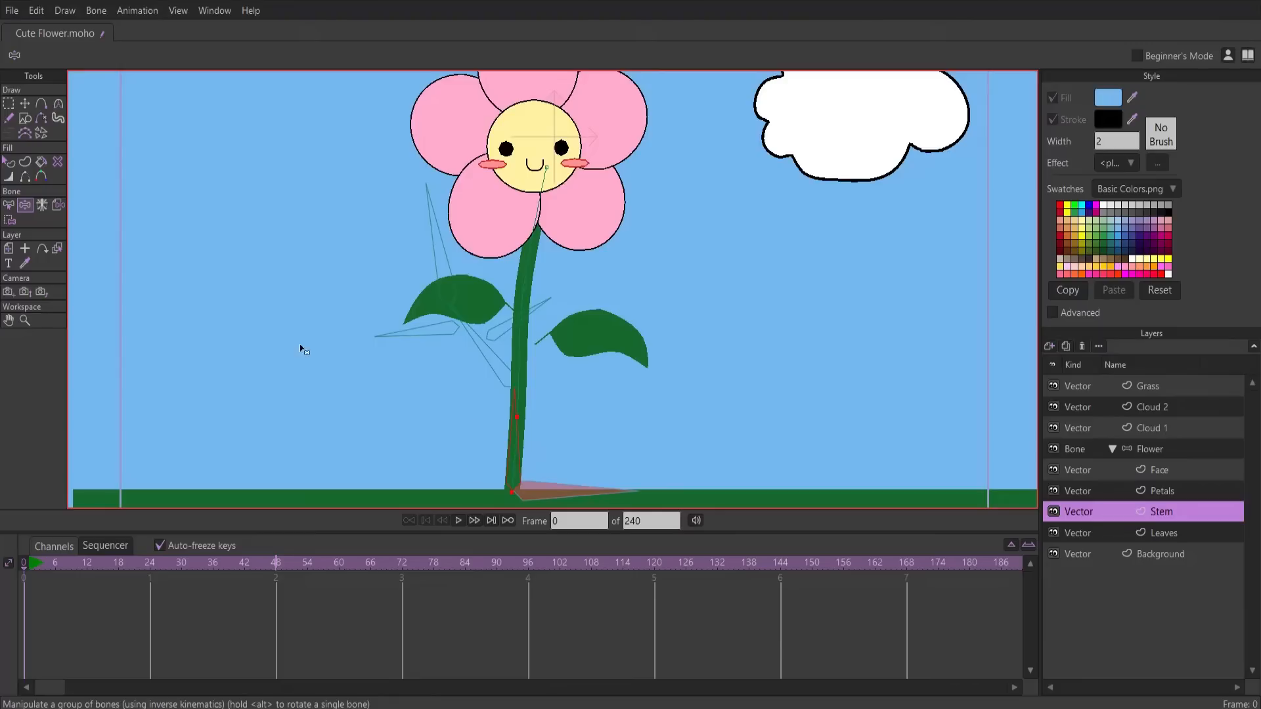
Bind the stem point below the flower head to the middle stem bone and test it with Manipulate Bones
left_click(9, 205)
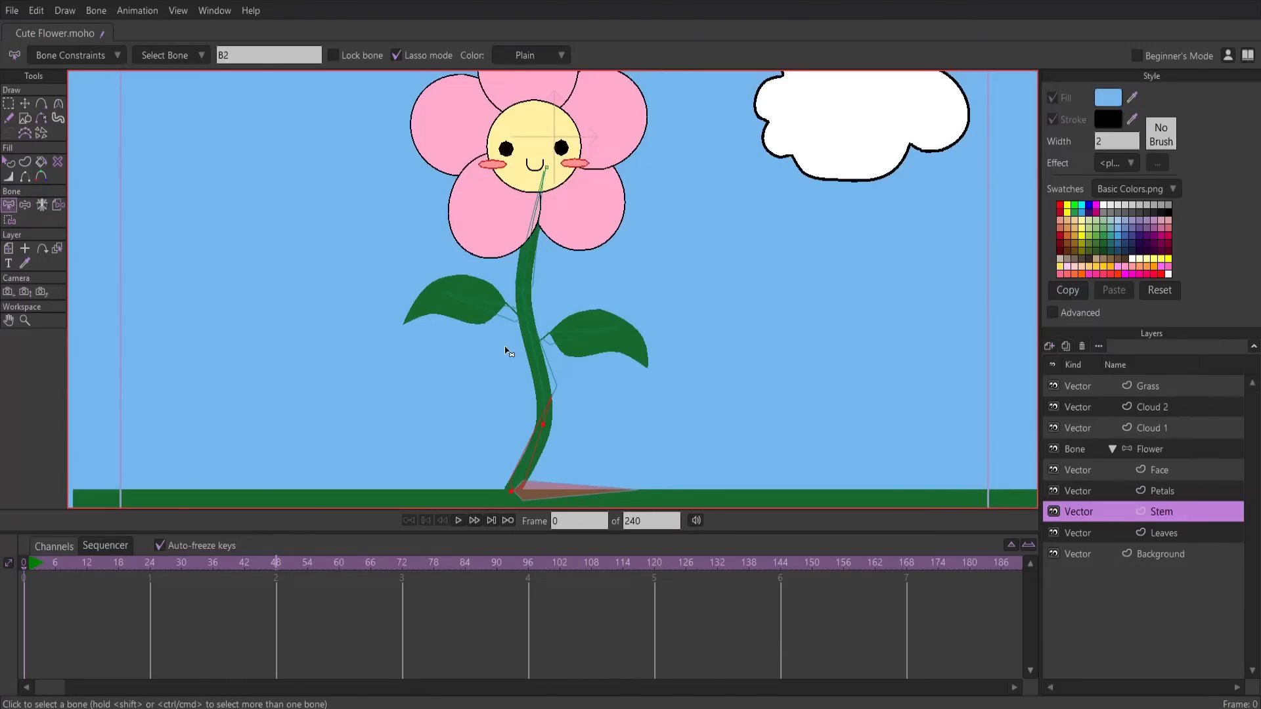
left_click(535, 350)
left_click(10, 220)
mouse_move(506, 260)
left_mouse_down()
mouse_move(463, 286)
mouse_move(455, 342)
mouse_move(504, 382)
mouse_move(548, 374)
mouse_move(556, 279)
mouse_move(535, 251)
mouse_move(486, 266)
left_mouse_up()
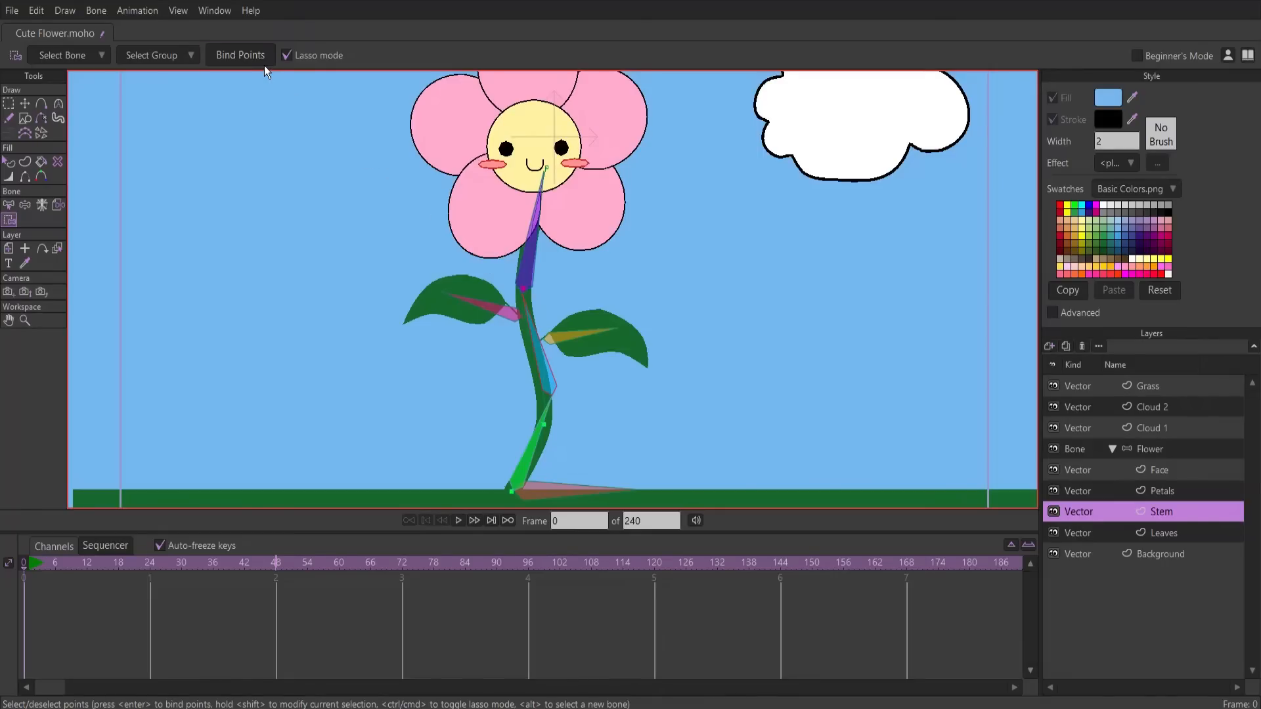
left_click(23, 205)
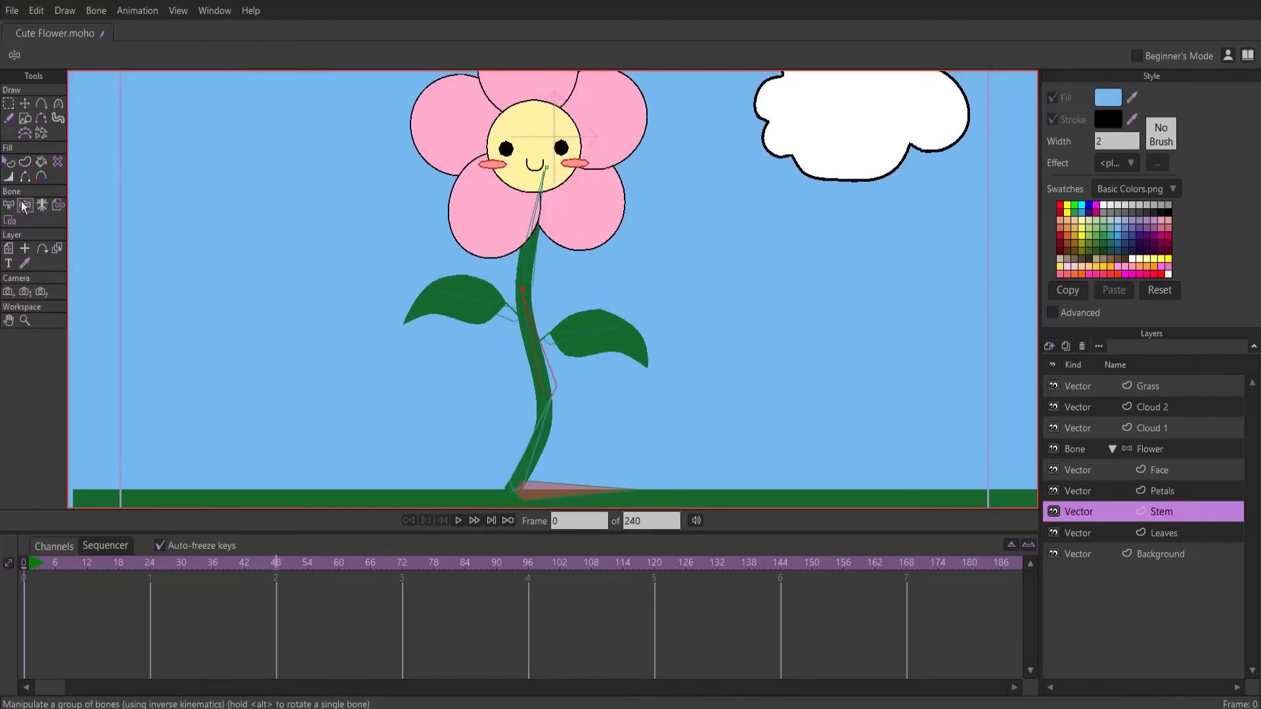
left_click_drag(511, 317, 584, 280)
Bind the stem's topmost point to the uppermost bone and test the whole stem with Manipulate Bones
left_click(9, 205)
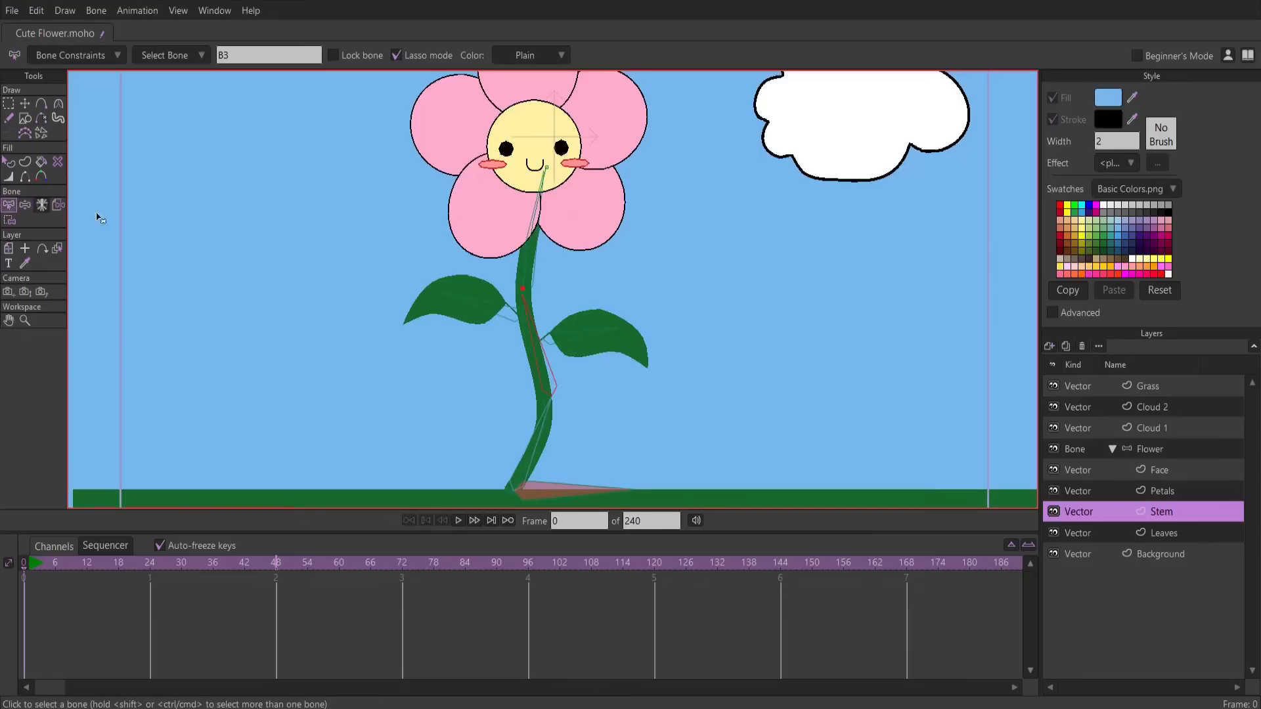
left_click(530, 244)
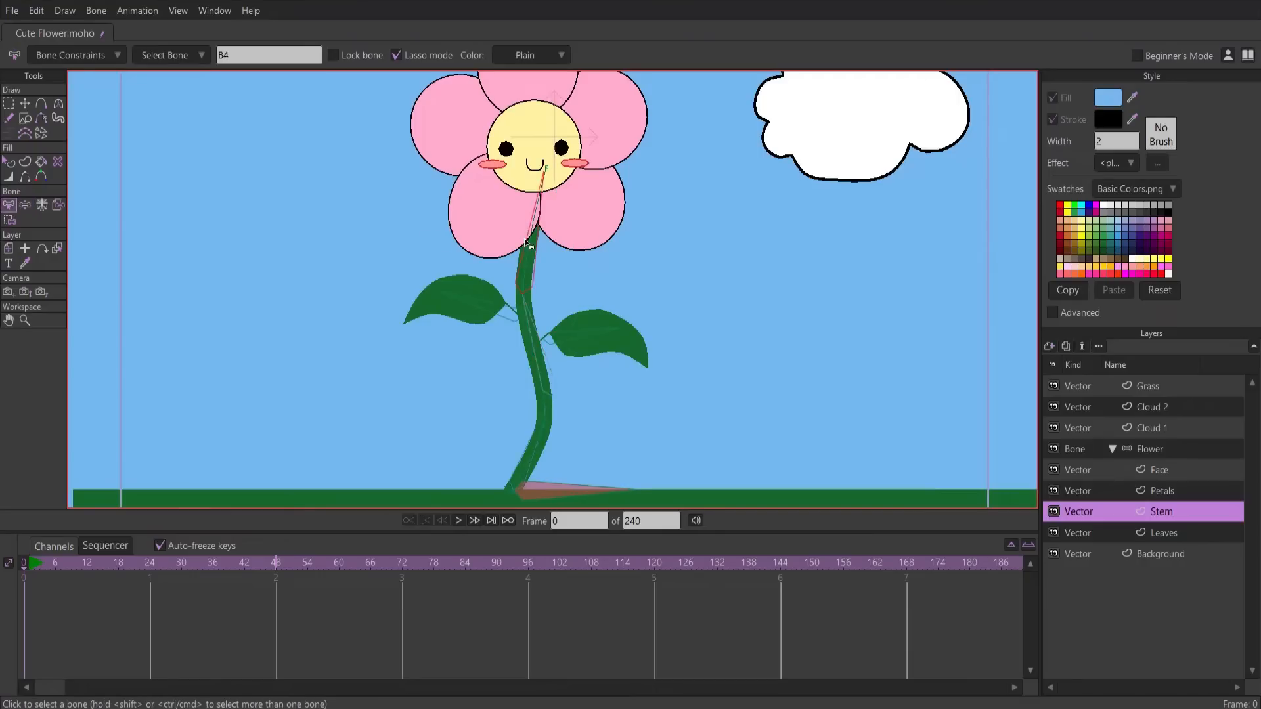
left_click(12, 221)
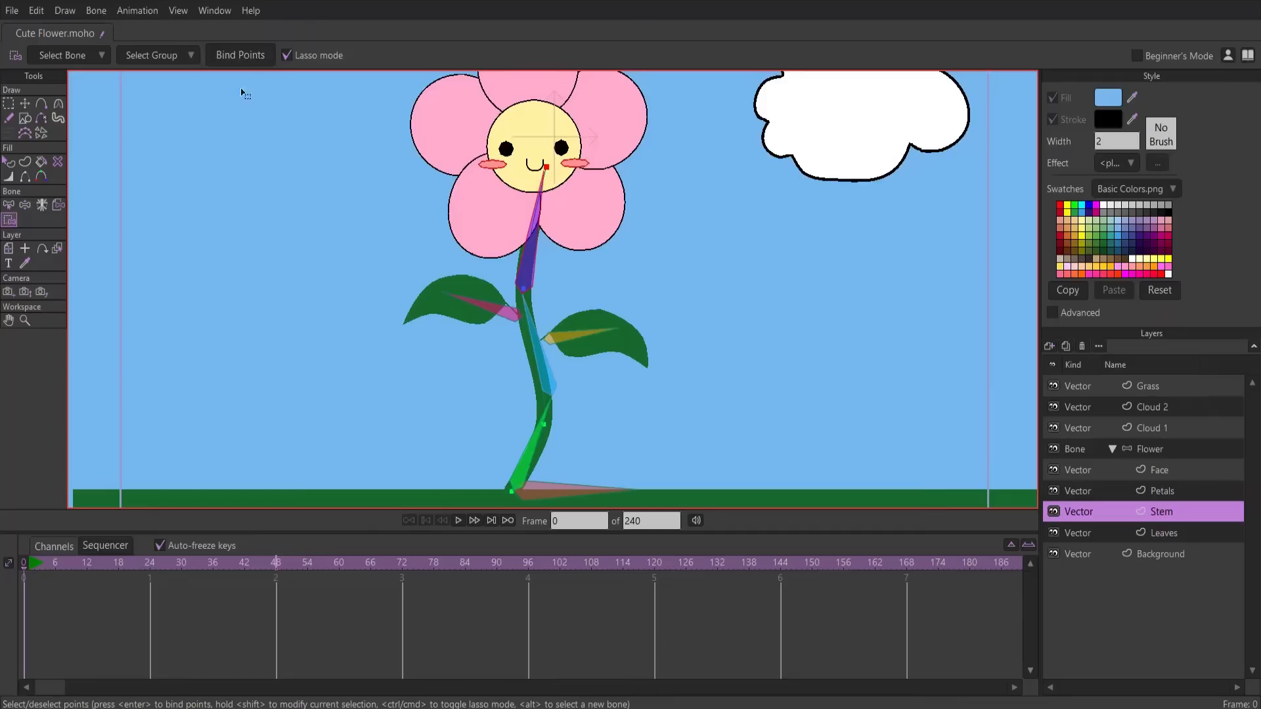
left_click(26, 204)
left_click_drag(530, 223, 614, 227)
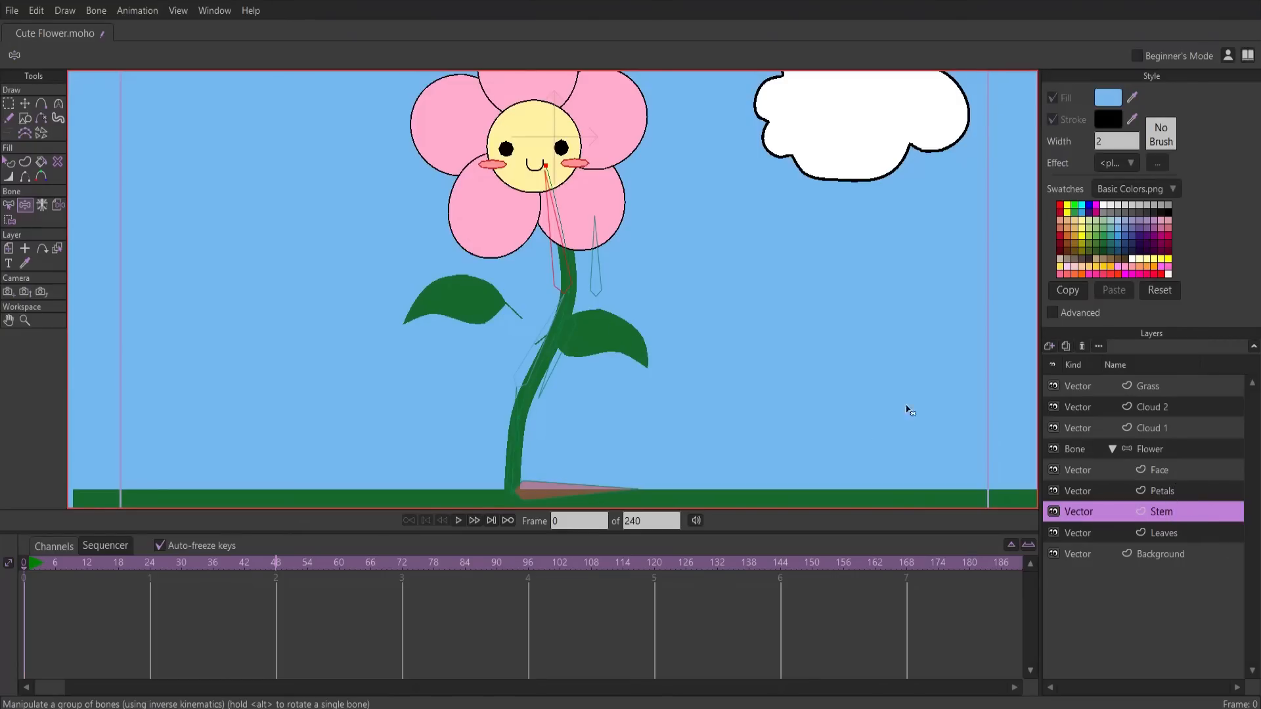
Bind the whole Face layer to the uppermost stem bone and test its movement with Manipulate Bones
left_click(6, 206)
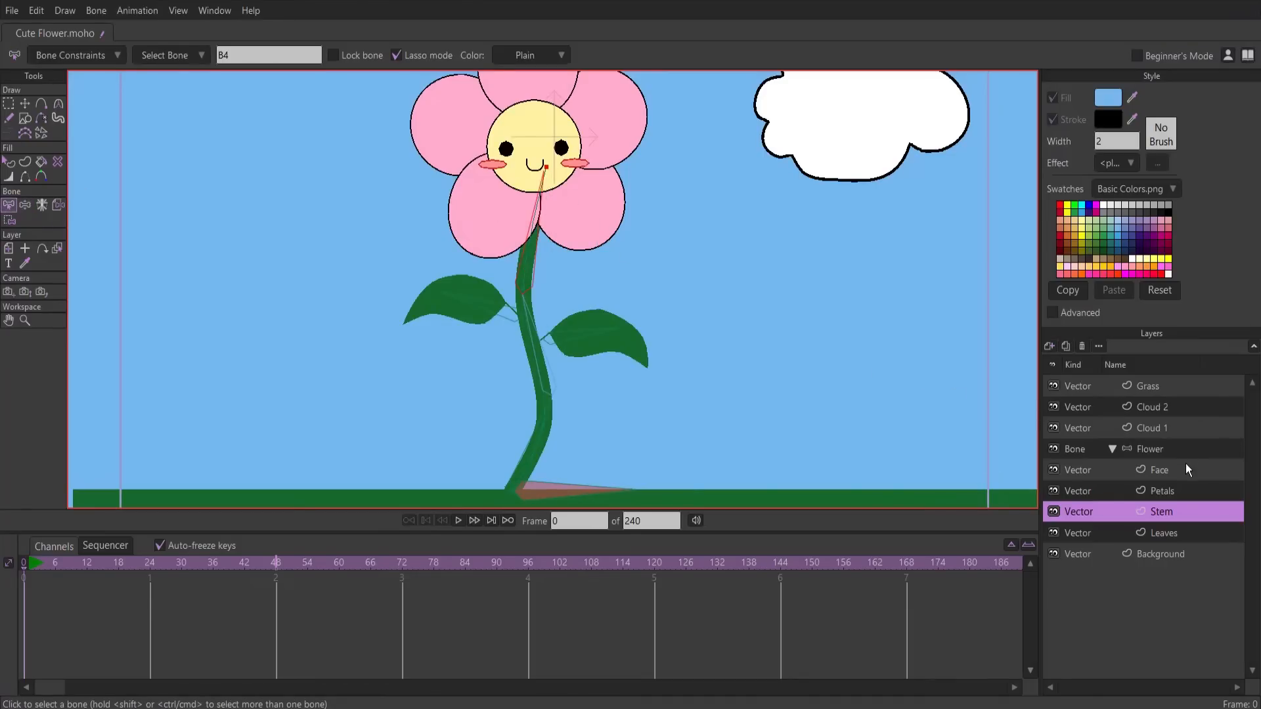
left_click(1162, 469)
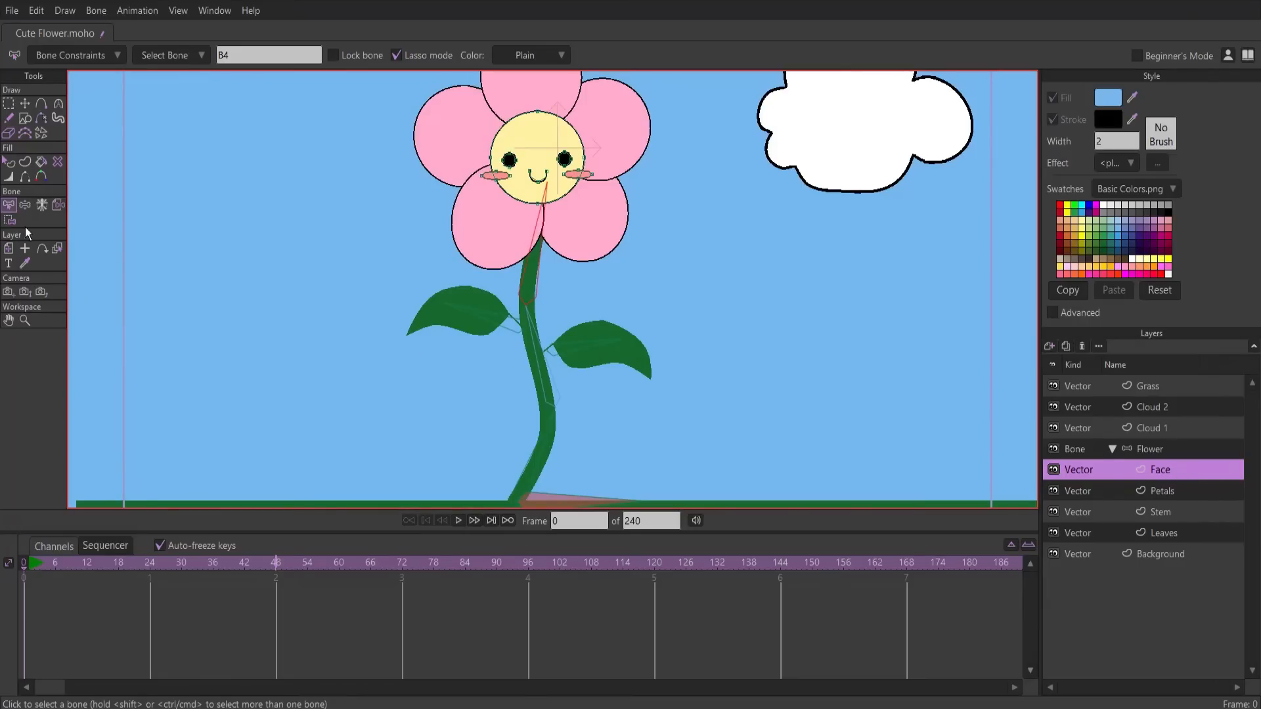
left_click(55, 207)
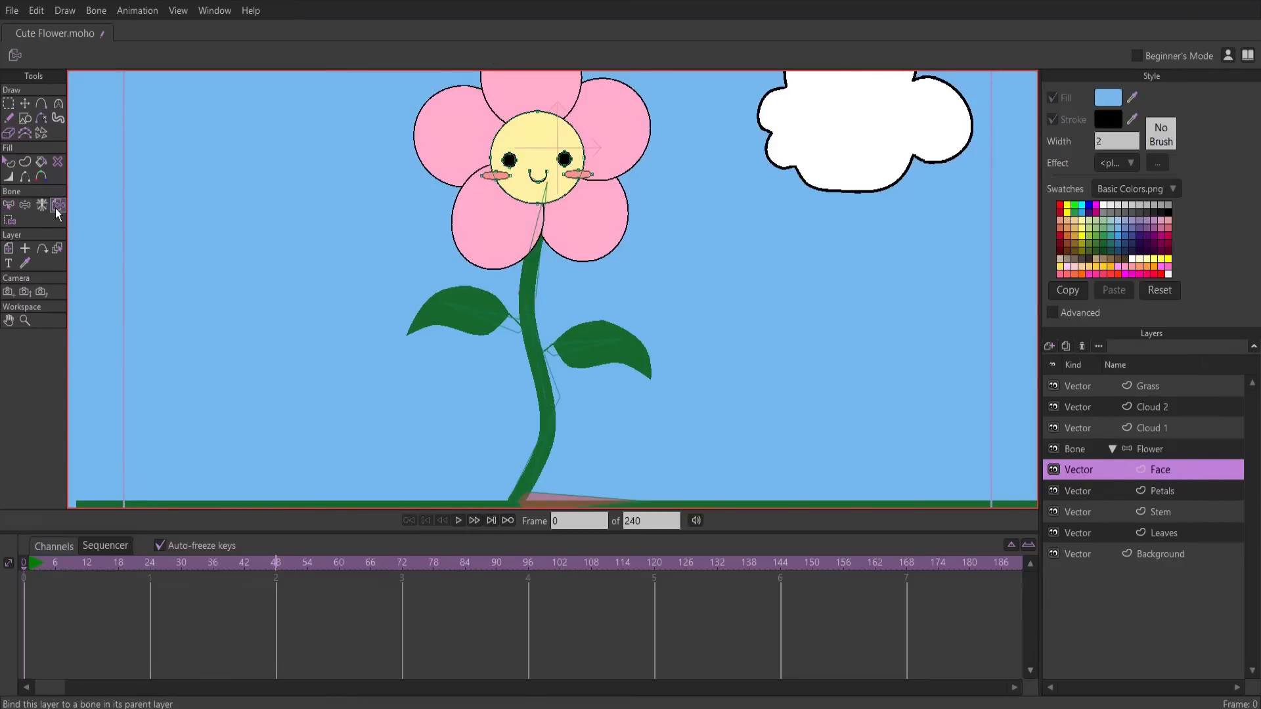
left_click(533, 246)
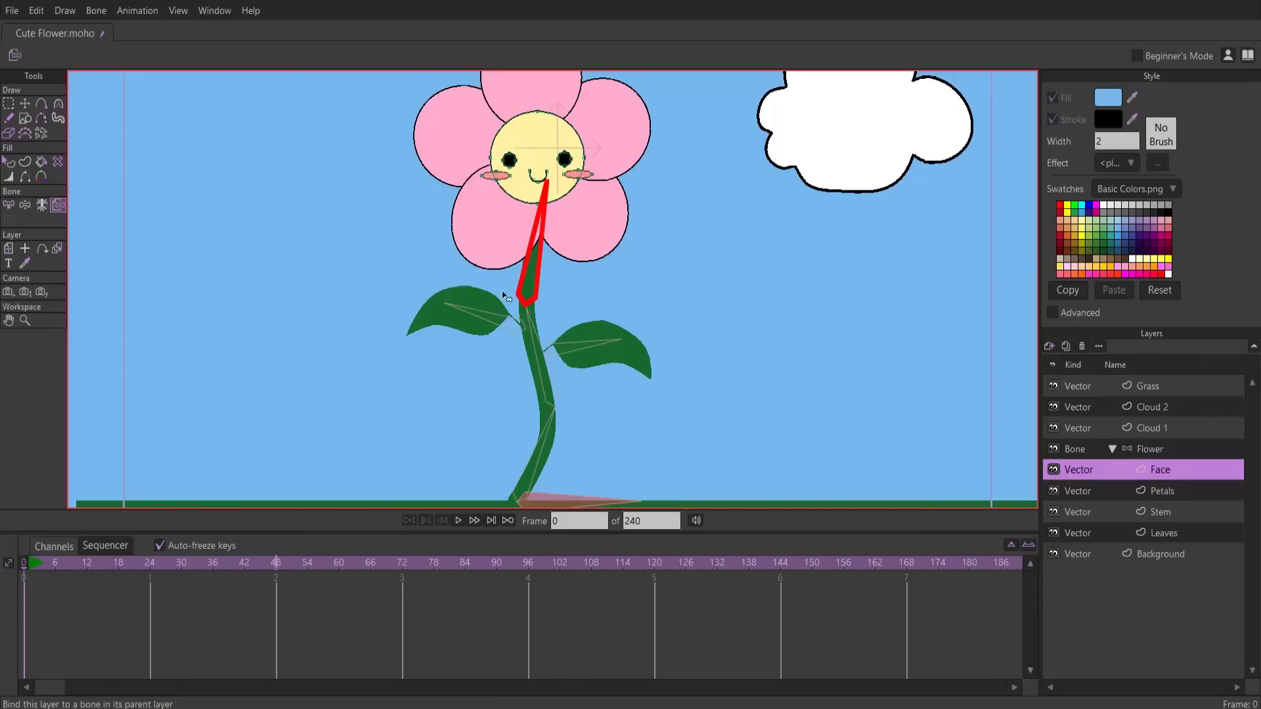
left_click_drag(489, 268, 486, 269)
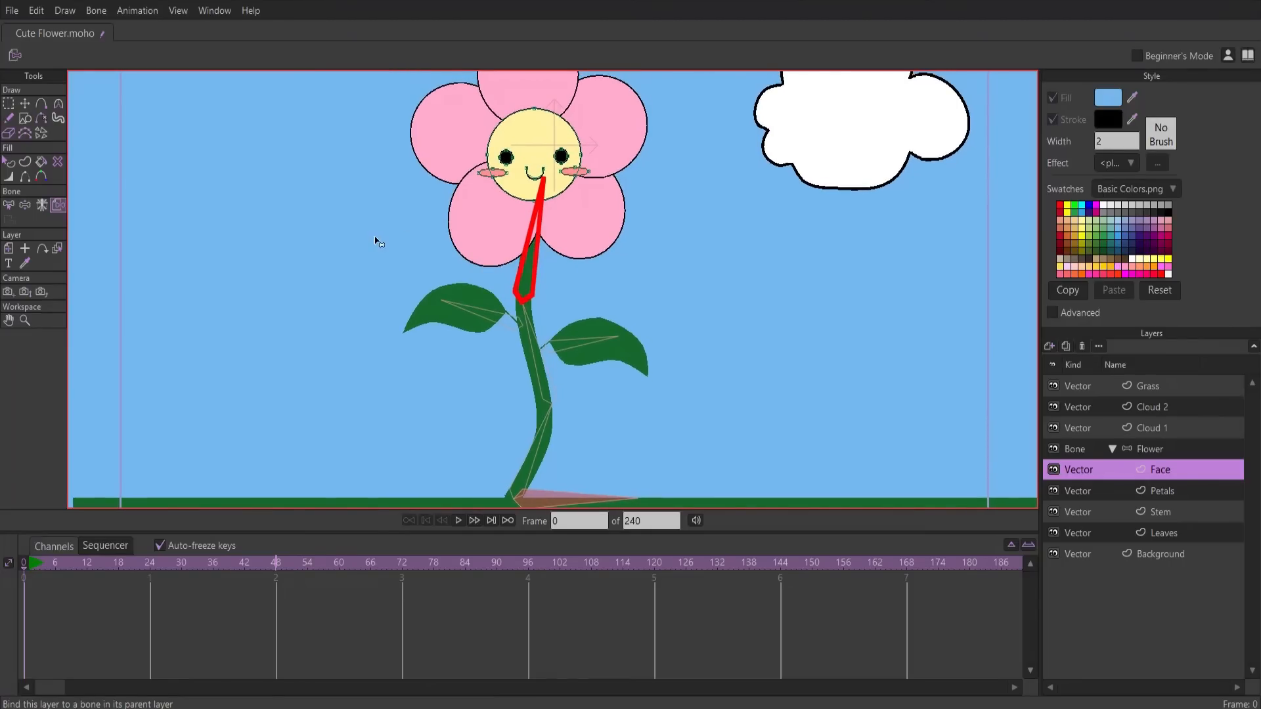
left_click(25, 205)
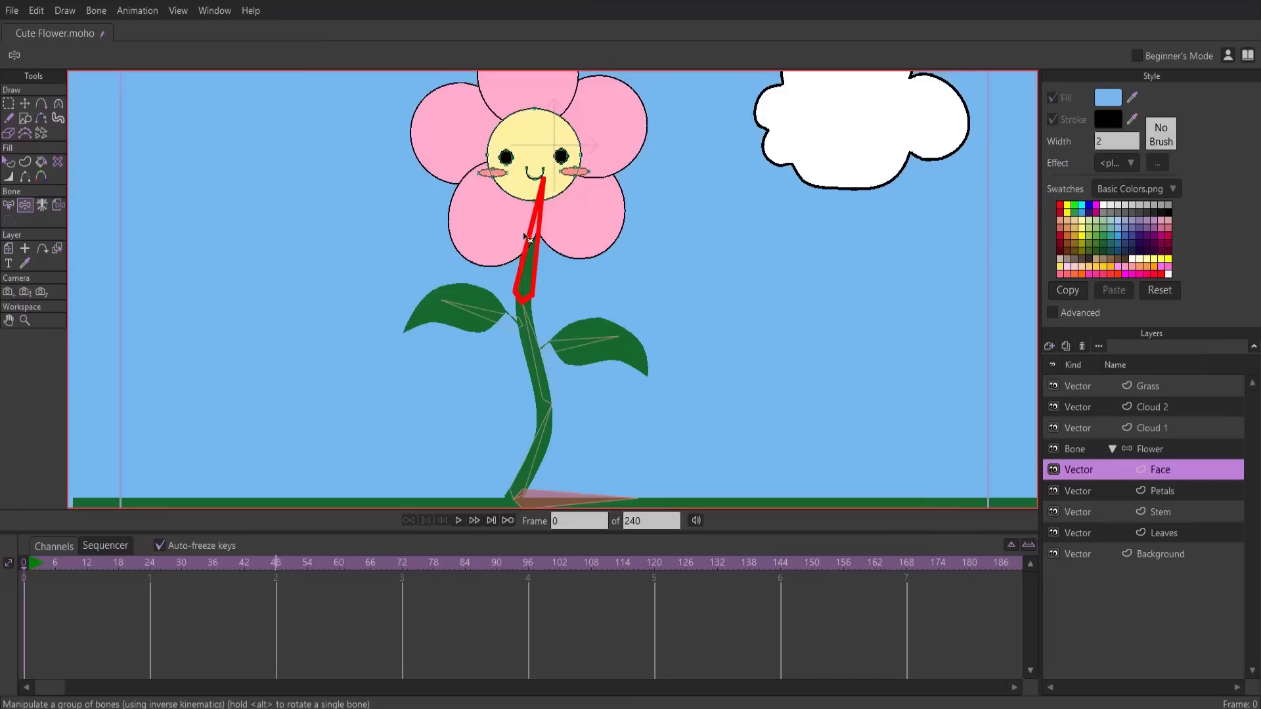
left_click_drag(528, 238, 636, 236)
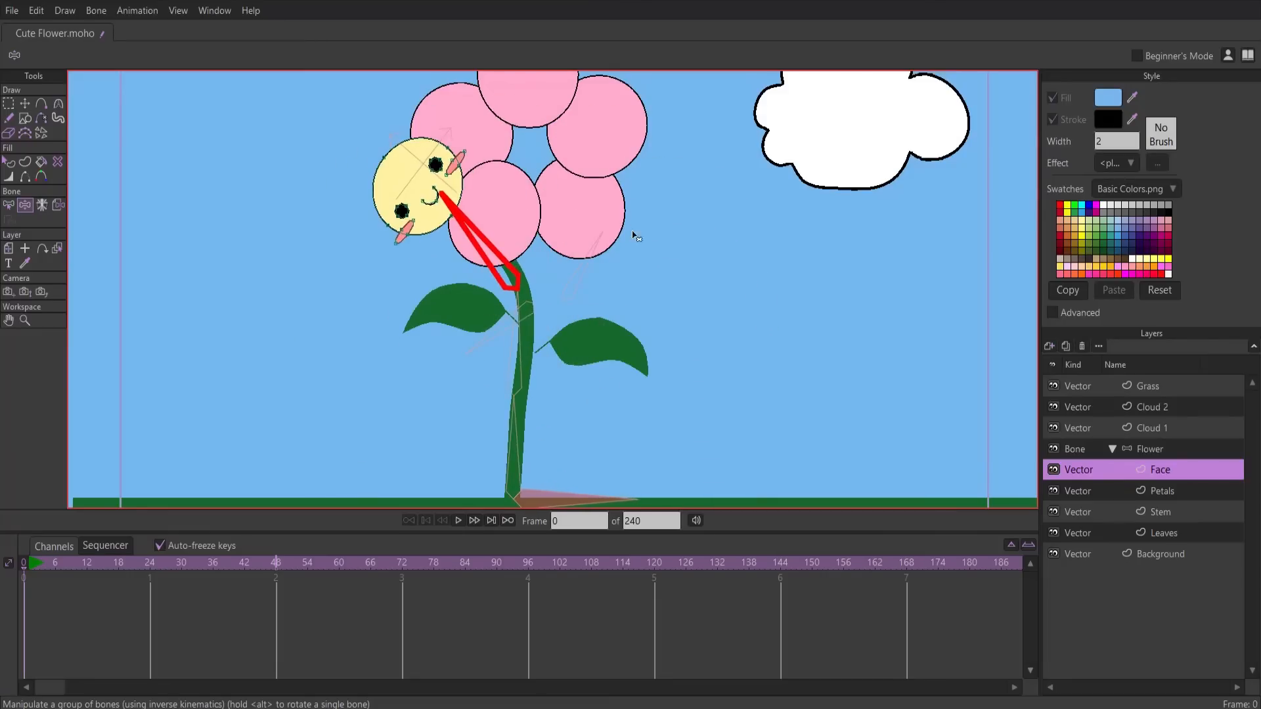
Bind all points of the left leaf in the Leaves layer to the left leaf bone
left_click(8, 204)
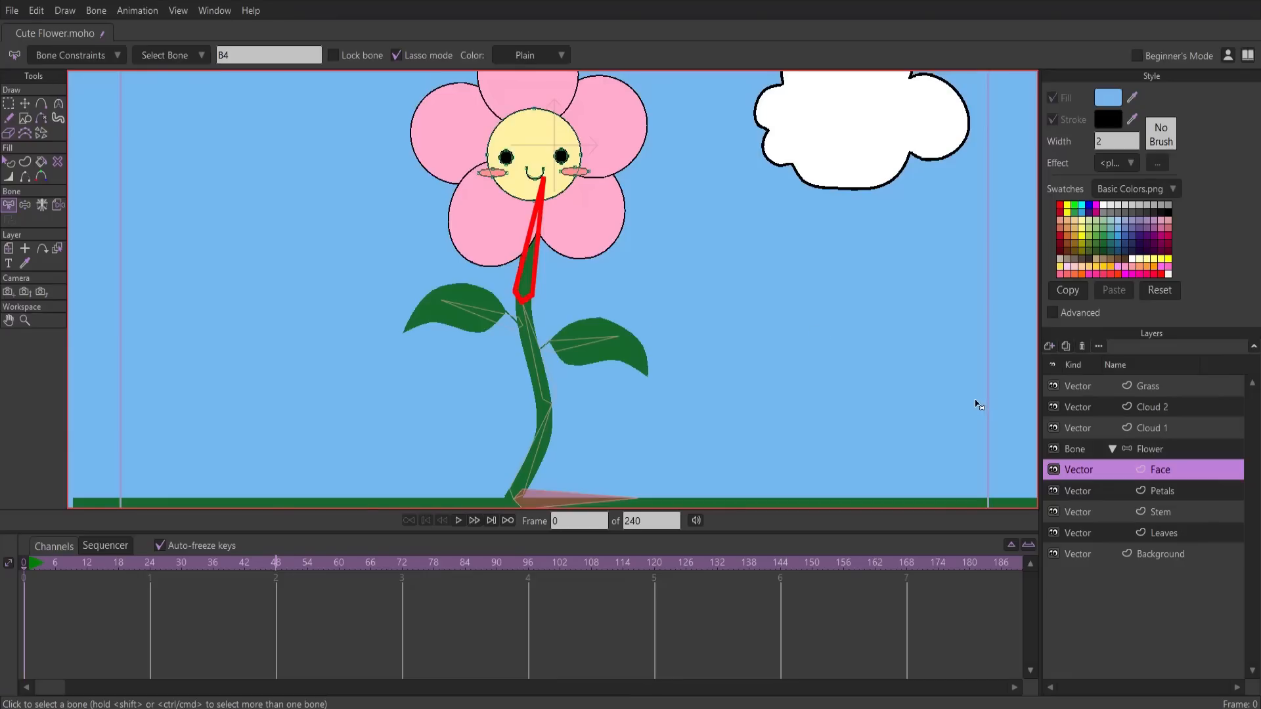
left_click(1157, 533)
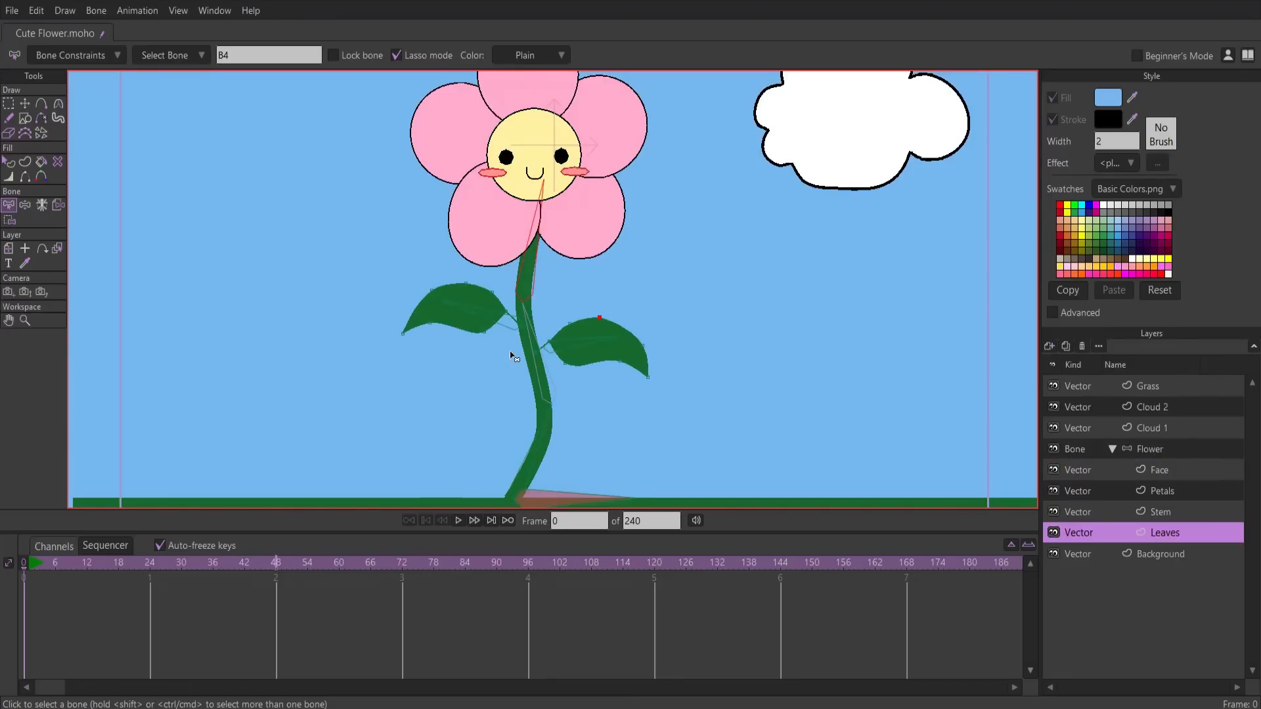
scroll(525, 328, "up", 2)
scroll(529, 322, "up", 2)
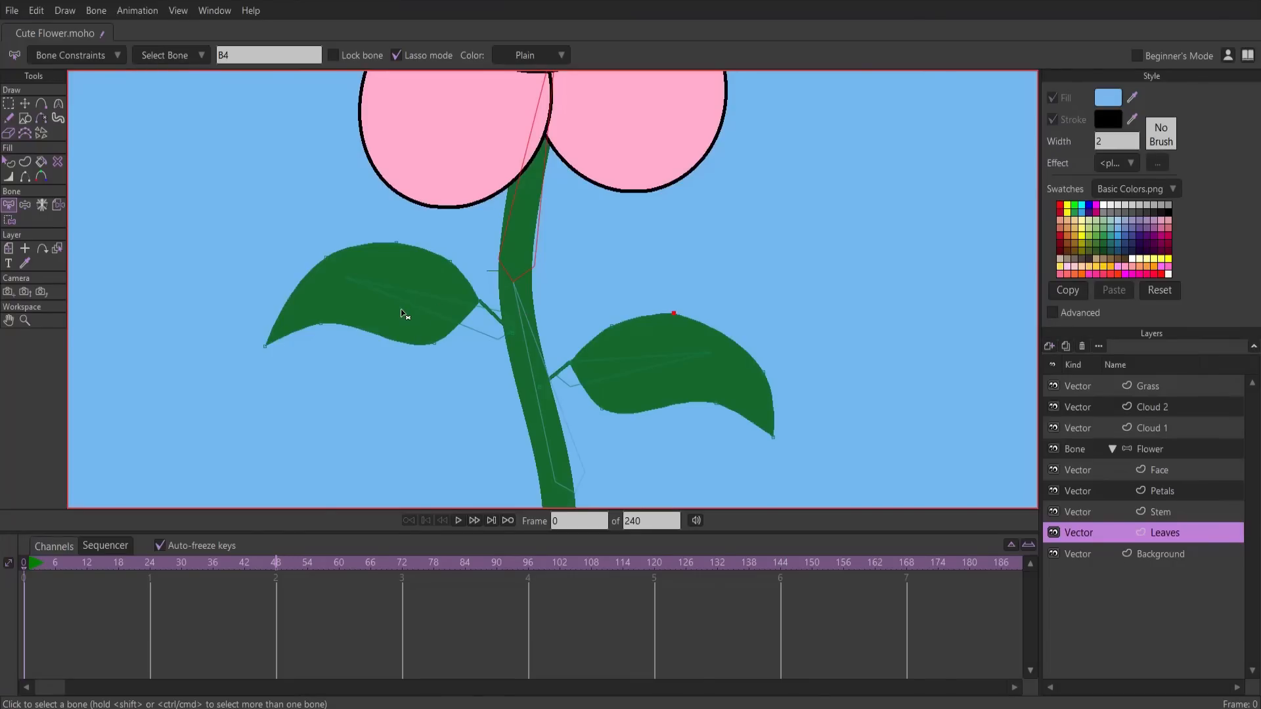
left_click(632, 360)
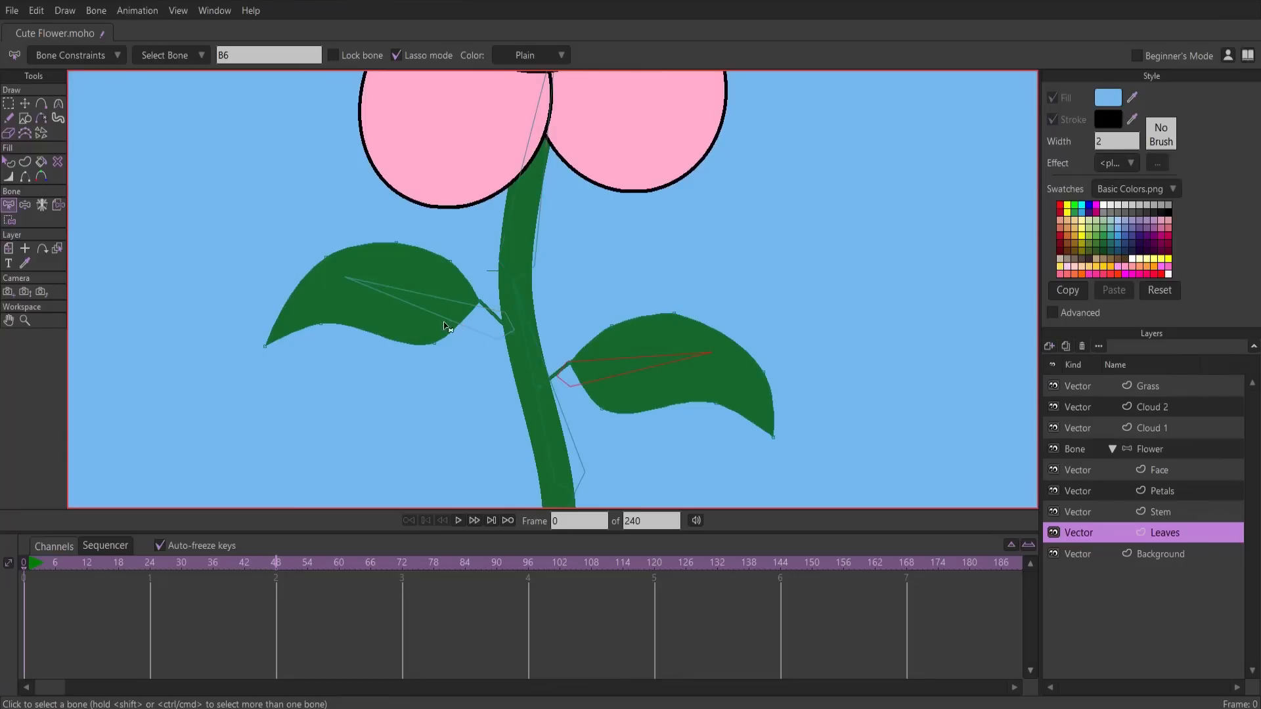
left_click(493, 341)
left_click(487, 335)
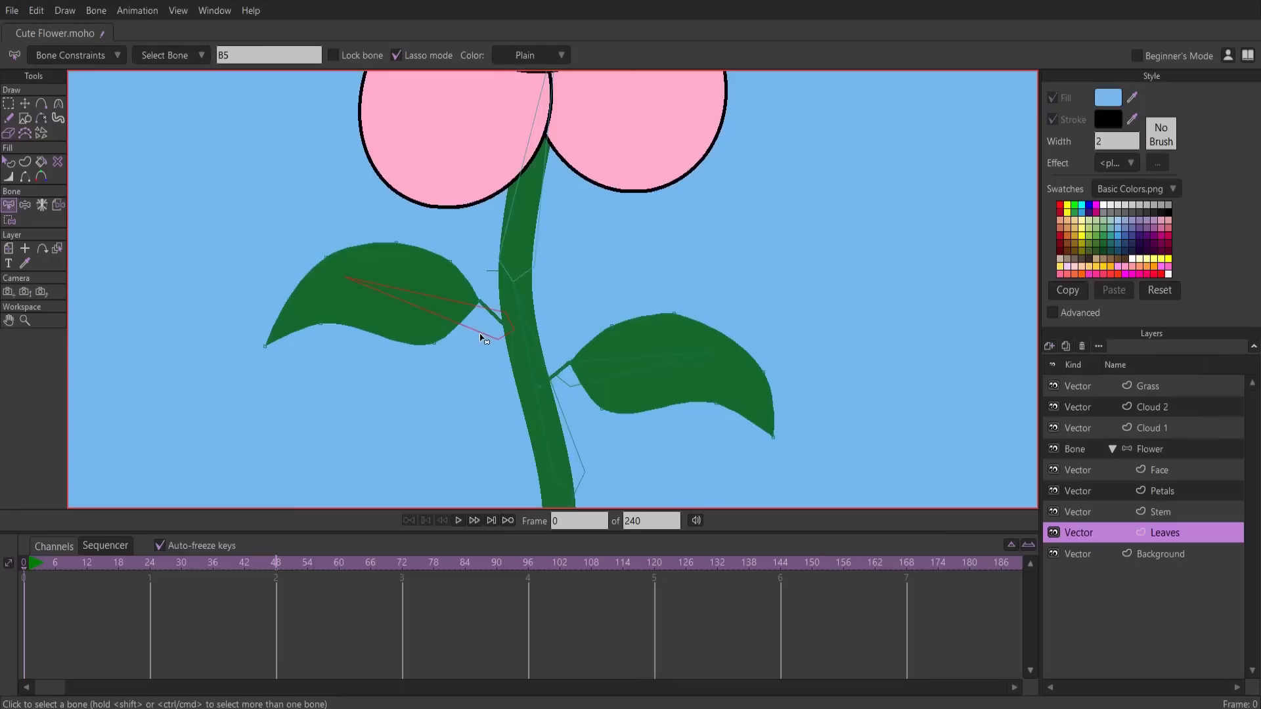
left_click(428, 317)
left_click(430, 311)
left_click(9, 220)
mouse_move(227, 226)
left_mouse_down()
mouse_move(175, 315)
mouse_move(375, 397)
mouse_move(507, 343)
mouse_move(410, 221)
mouse_move(289, 226)
left_mouse_up()
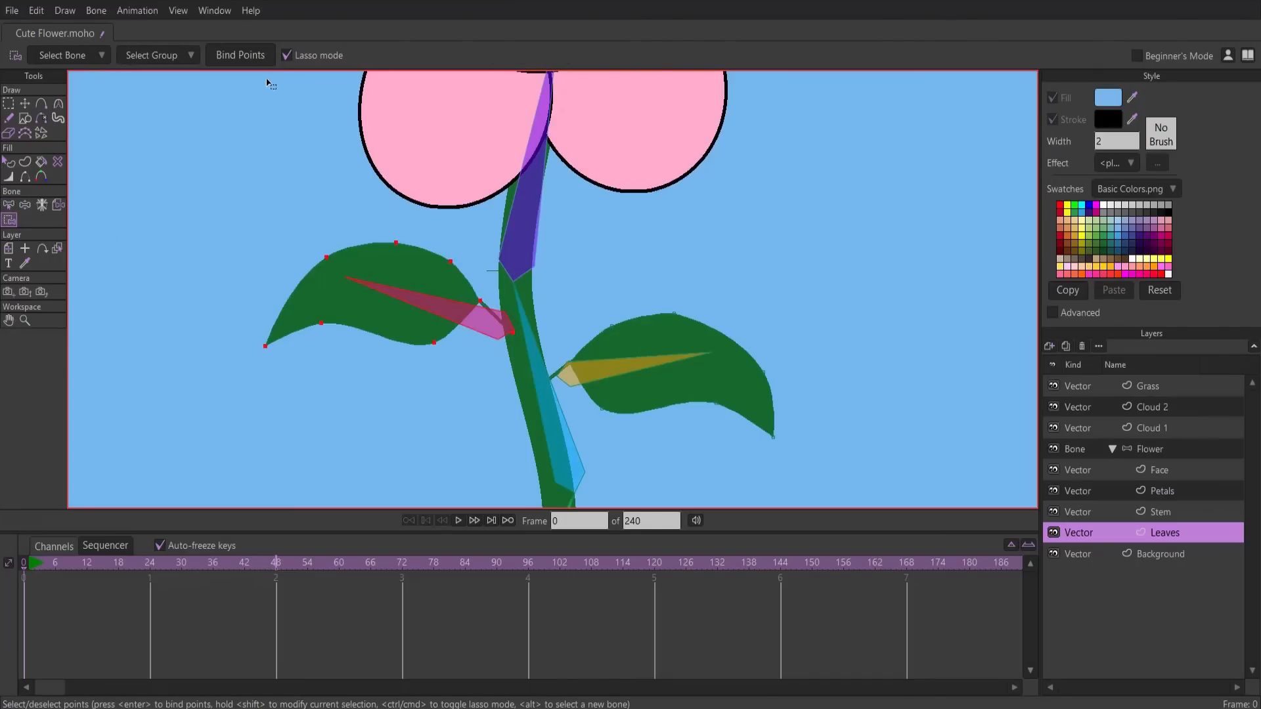
left_click(259, 59)
Bind all points of the right leaf to the right leaf bone
left_click(8, 204)
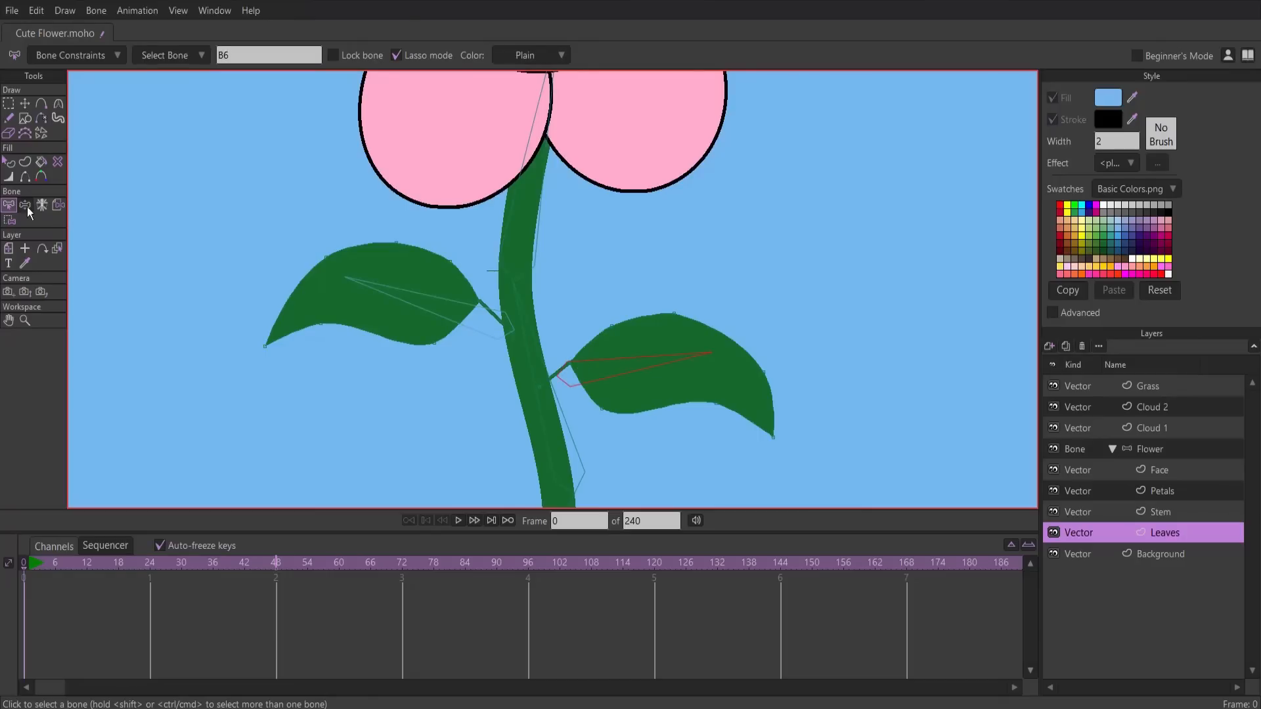
left_click(8, 220)
left_click_drag(570, 226, 567, 231)
left_click(251, 56)
Test how both bound leaves follow the leaf and stem bones with Manipulate Bones
left_click(25, 205)
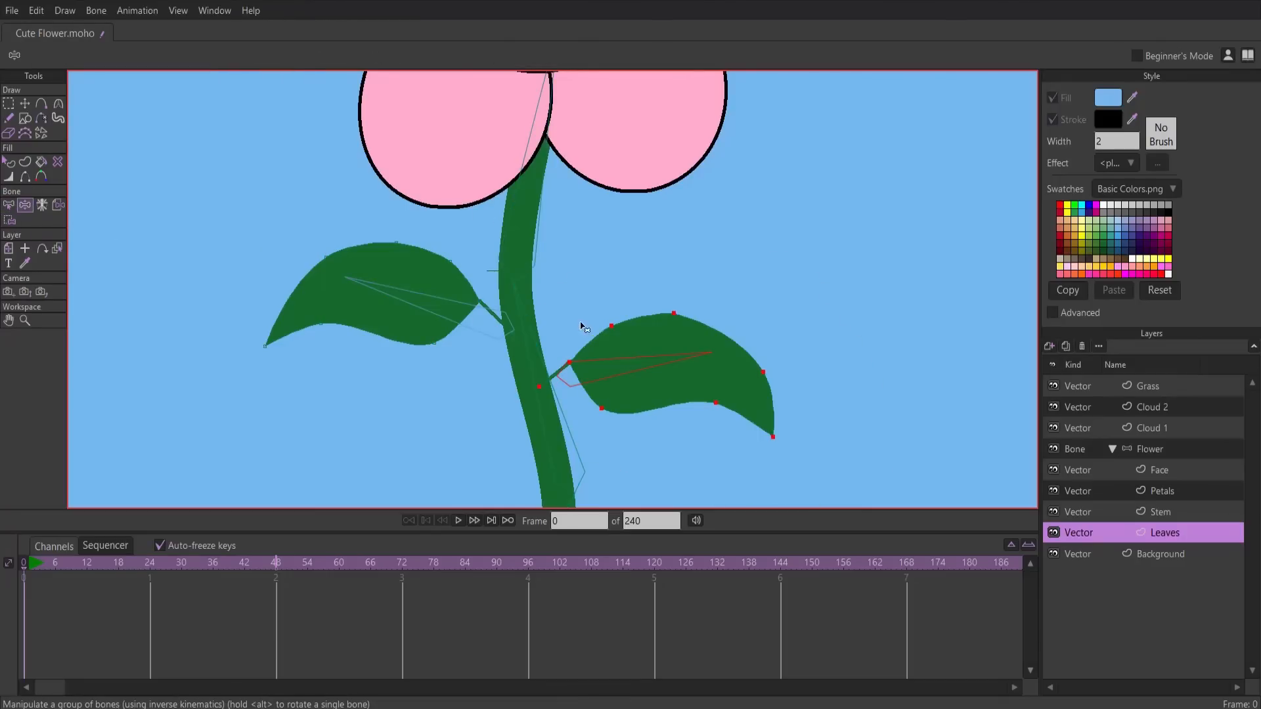
mouse_move(604, 364)
left_mouse_down()
mouse_move(580, 303)
mouse_move(570, 378)
mouse_move(411, 422)
mouse_move(450, 464)
mouse_move(512, 473)
mouse_move(455, 331)
mouse_move(472, 275)
mouse_move(499, 511)
mouse_move(504, 365)
mouse_move(460, 403)
mouse_move(493, 414)
mouse_move(499, 340)
mouse_move(485, 383)
left_mouse_up()
scroll(502, 349, "down", 4)
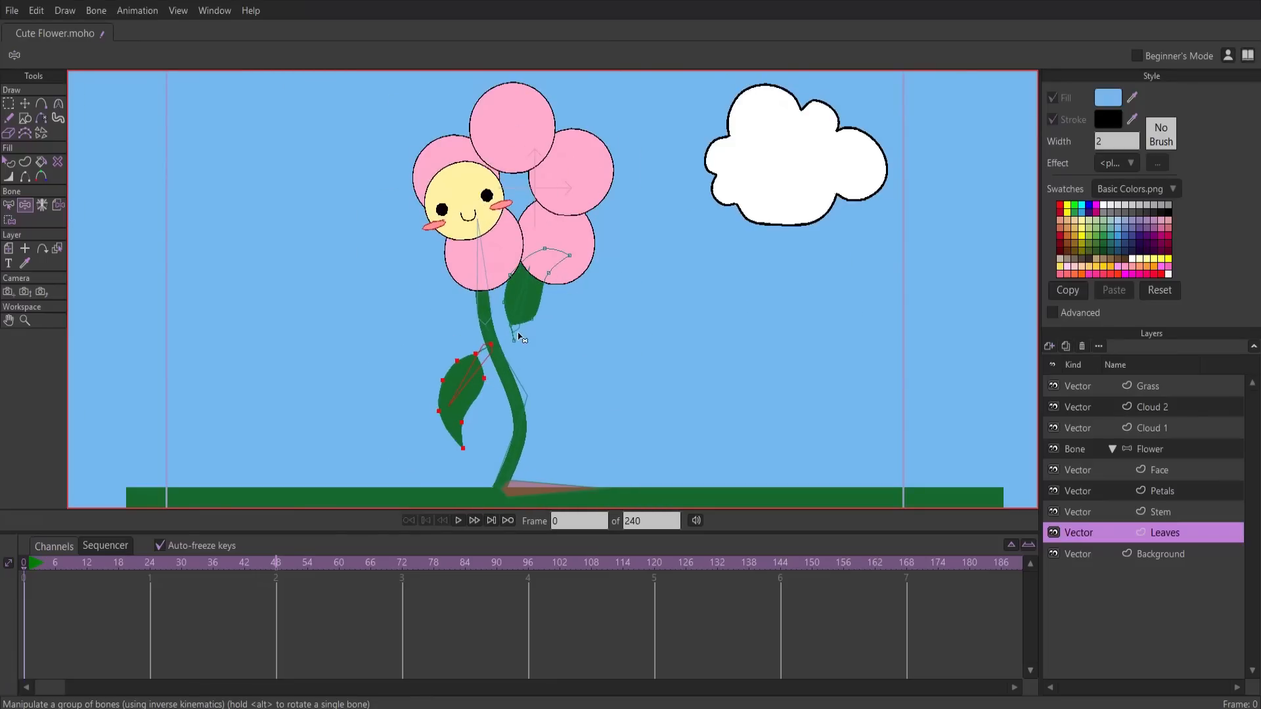
left_click(517, 333)
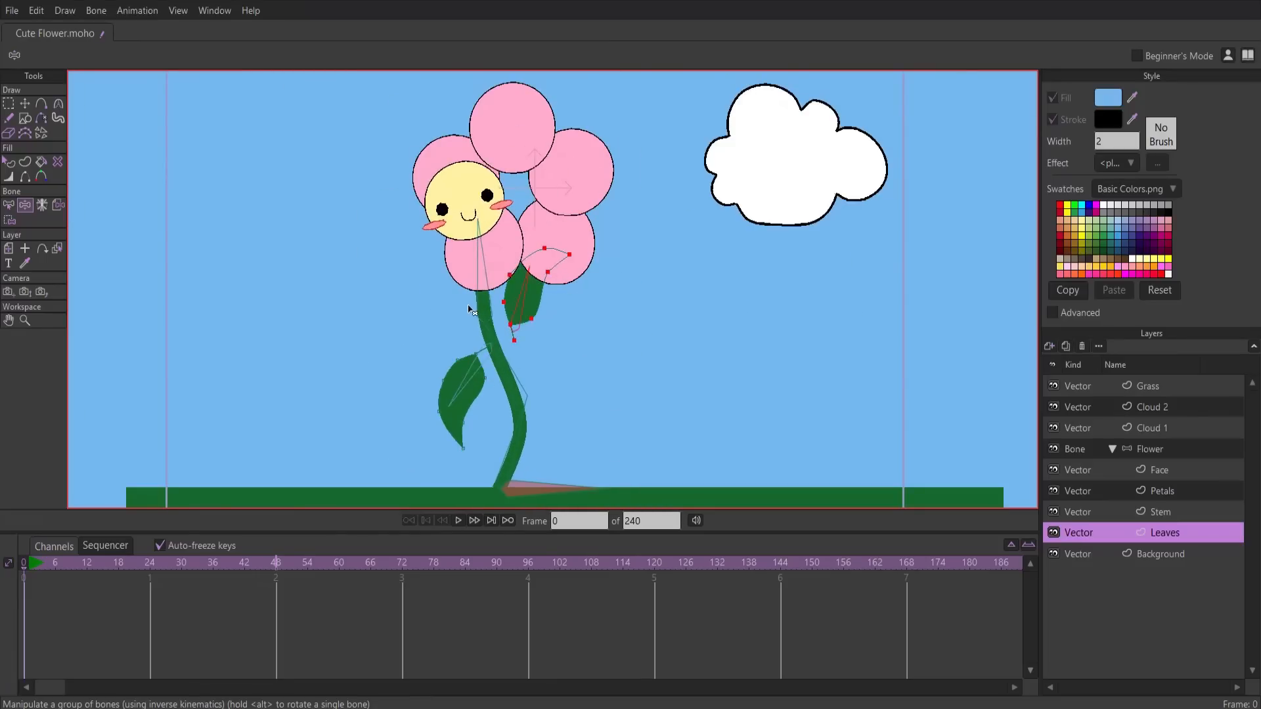
left_click(511, 389)
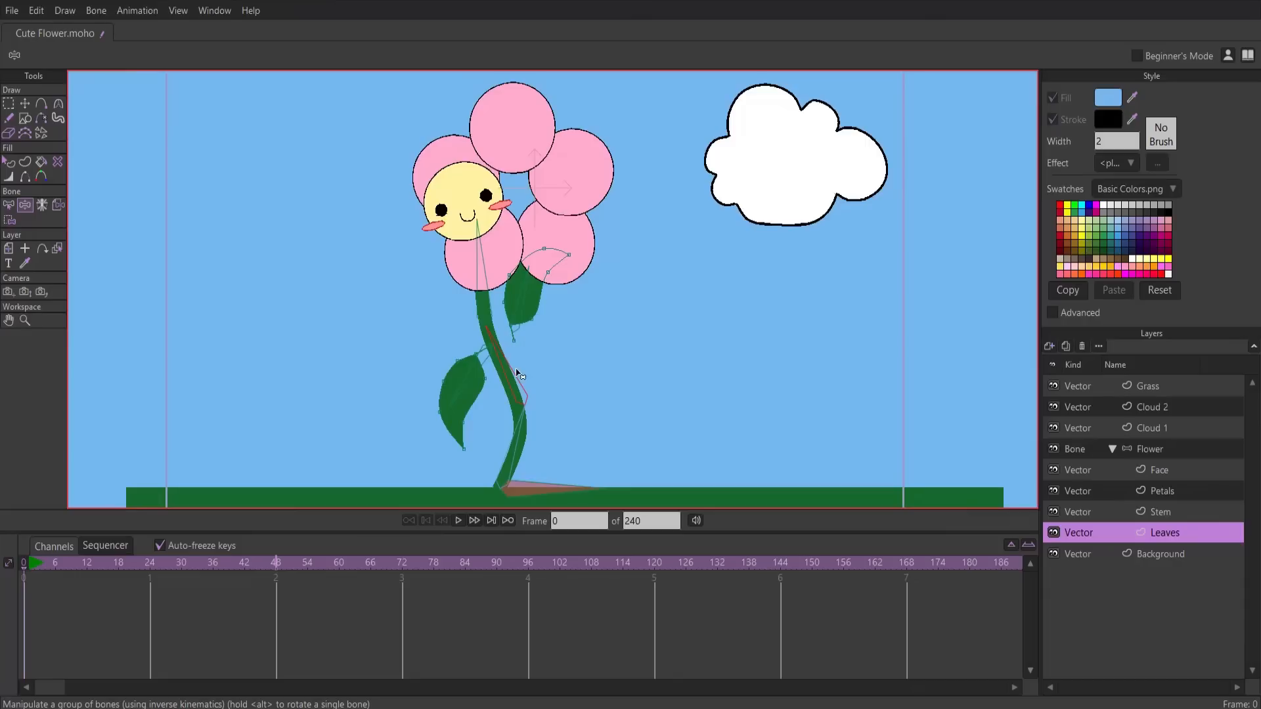
left_click(528, 331)
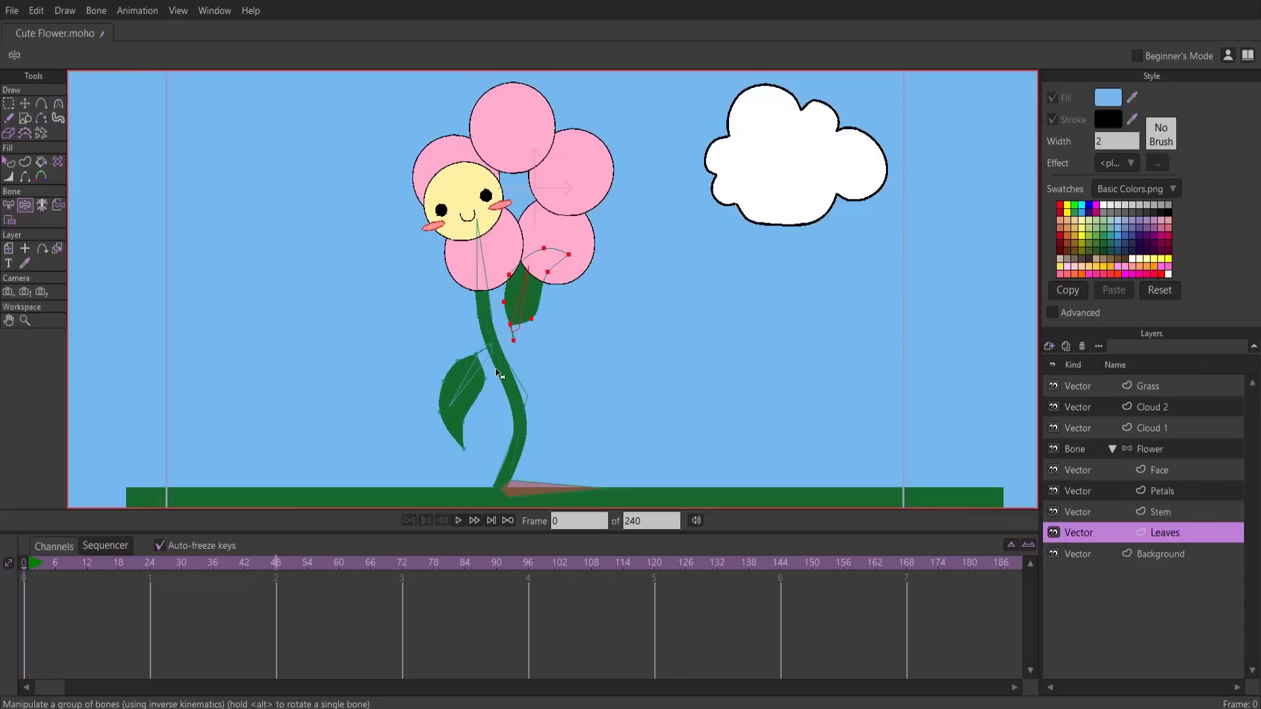
left_click_drag(500, 385, 530, 376)
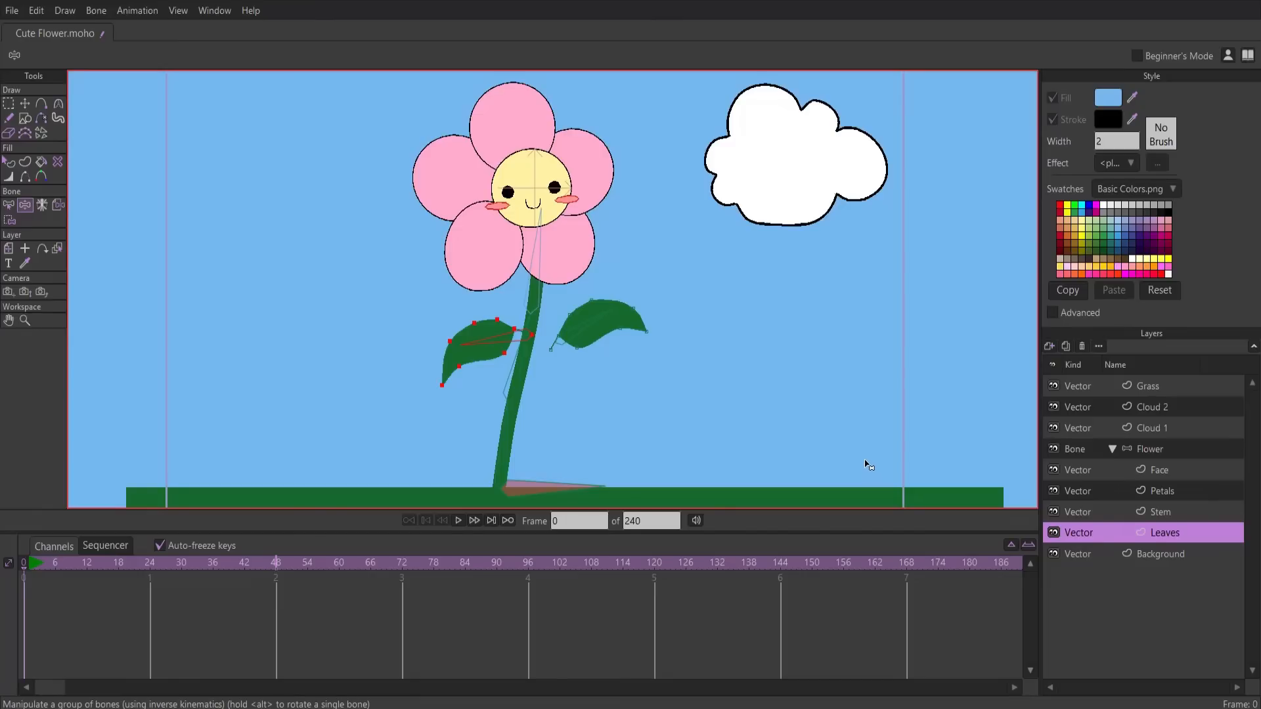
Reparent the right leaf bone in the Flower bone layer to the middle stem bone
left_click(1175, 449)
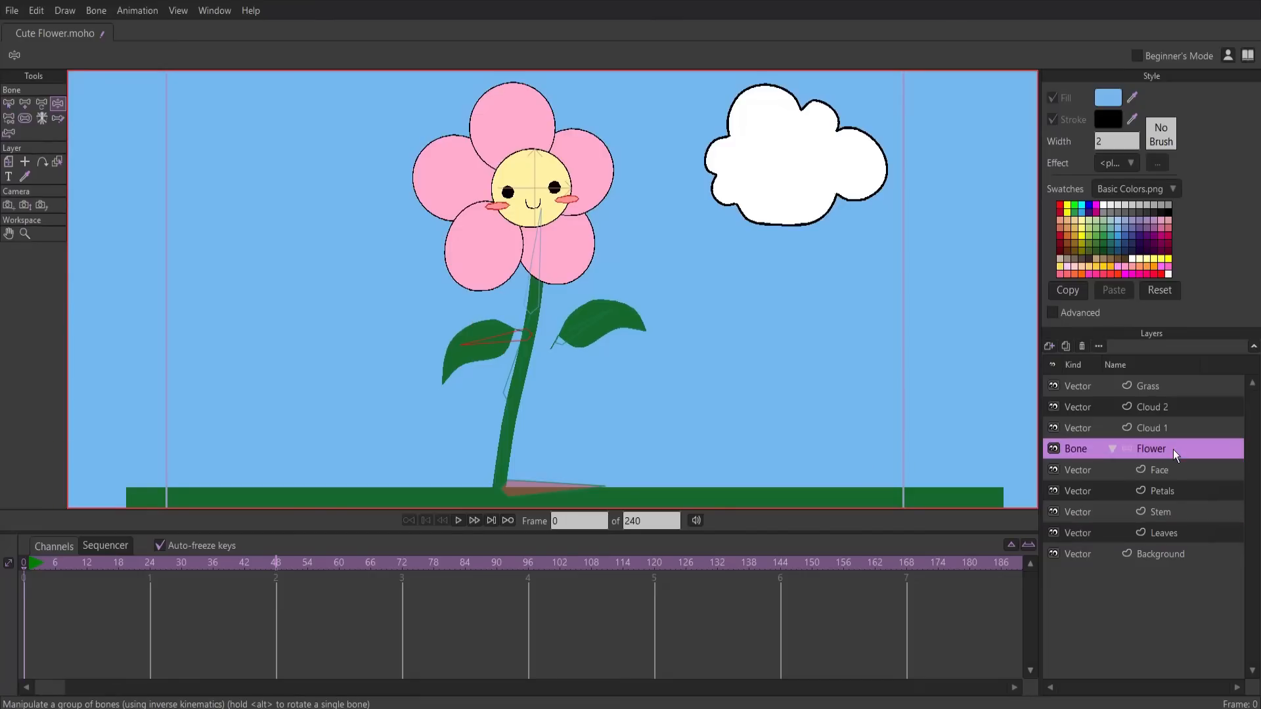
left_click(8, 103)
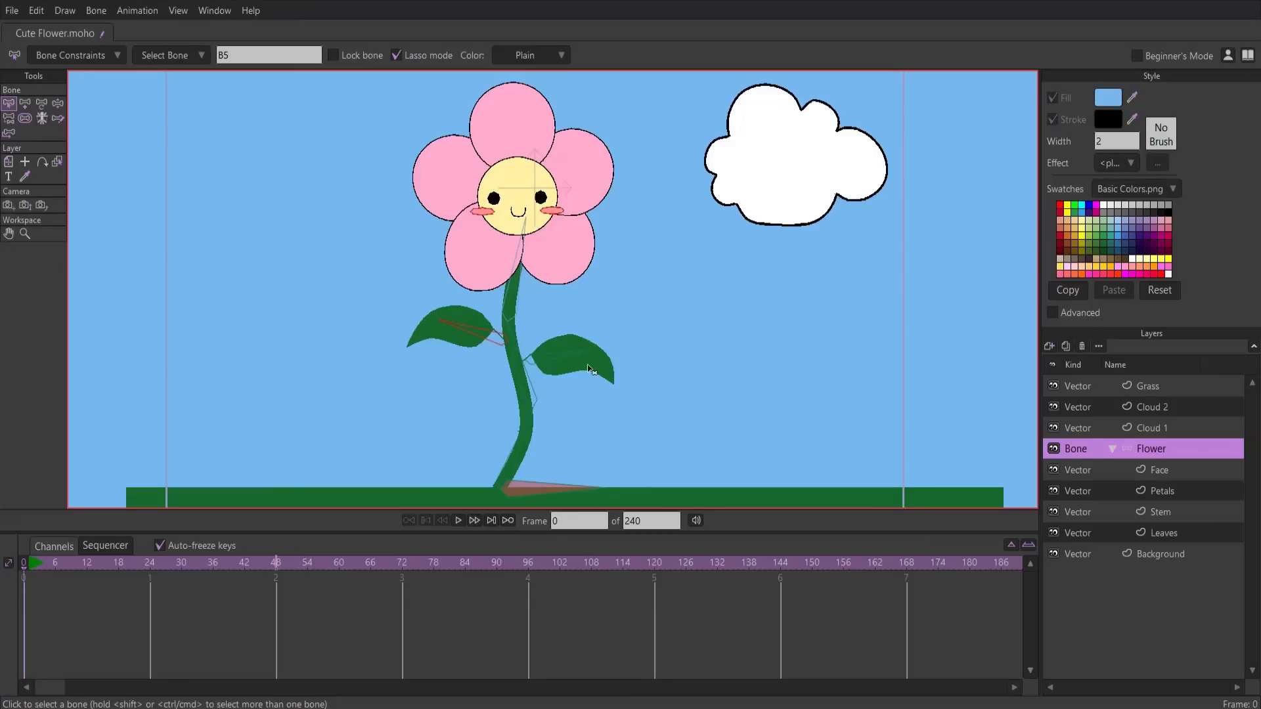
left_click(571, 356)
left_click(9, 118)
scroll(511, 381, "up", 2)
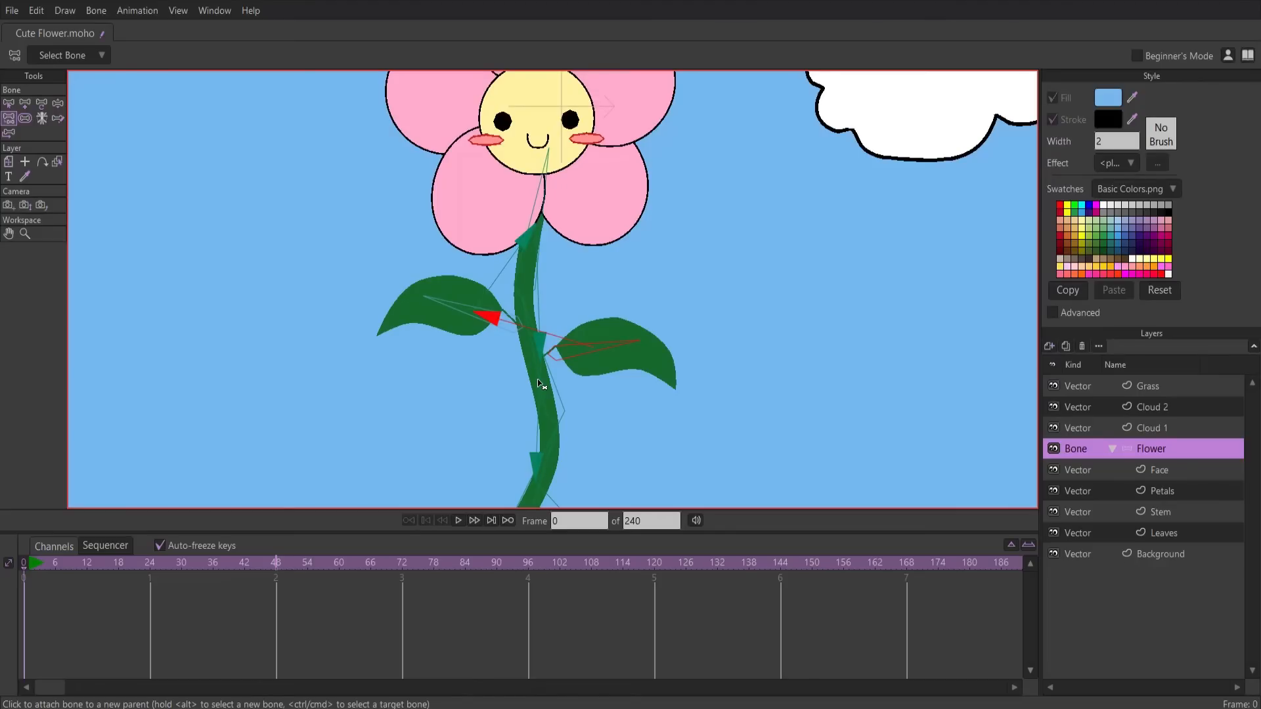
left_click(543, 383)
scroll(545, 381, "up", 2)
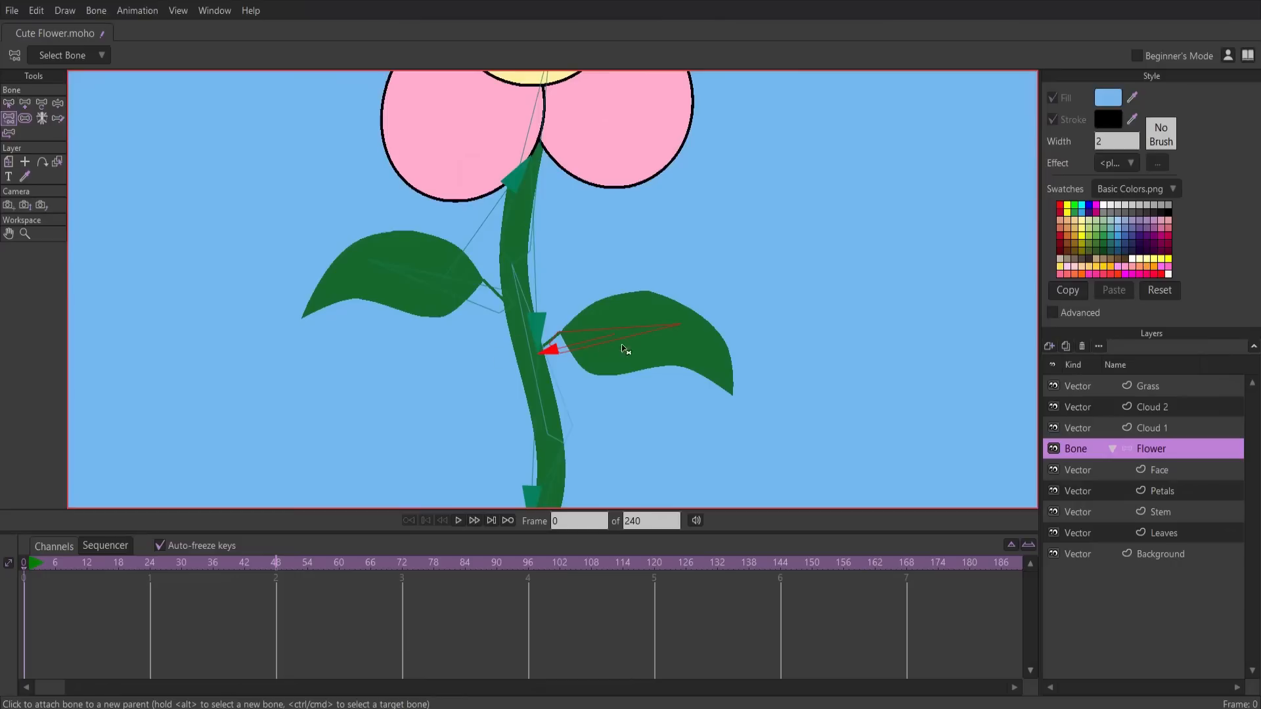
scroll(545, 353, "down", 1)
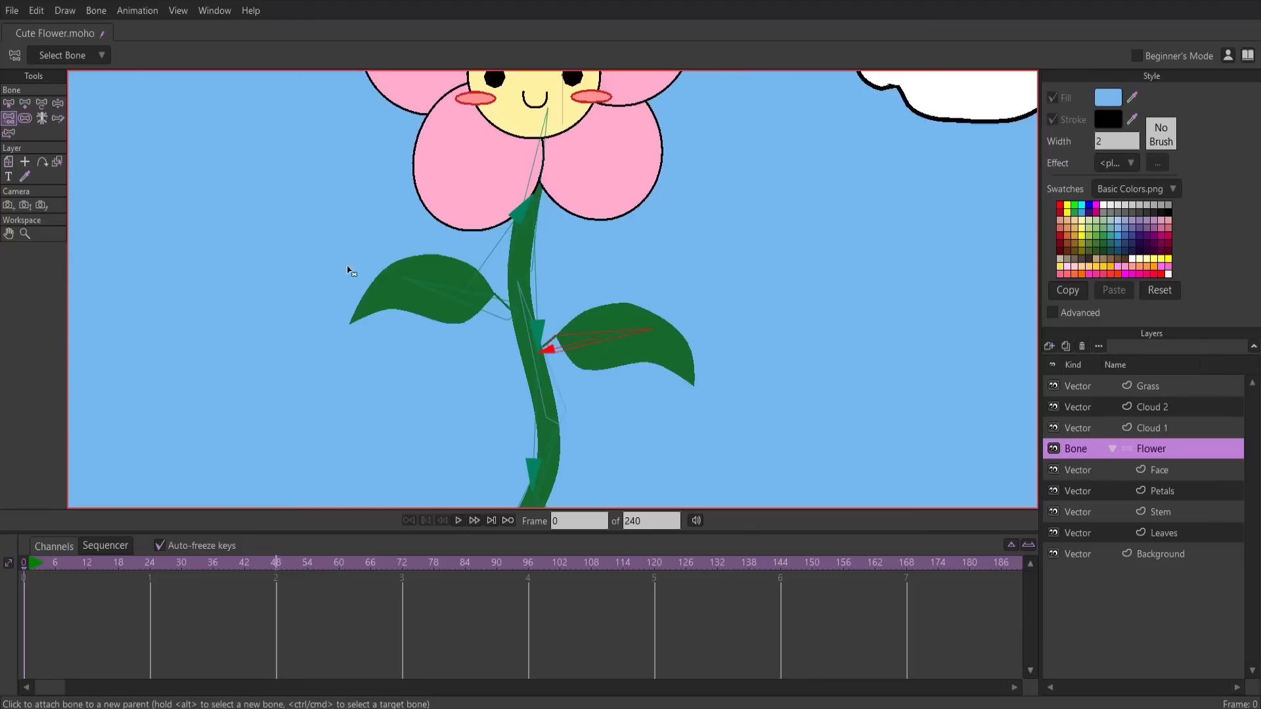
Reparent the left leaf bone to the middle stem bone
left_click(8, 103)
left_click(408, 297)
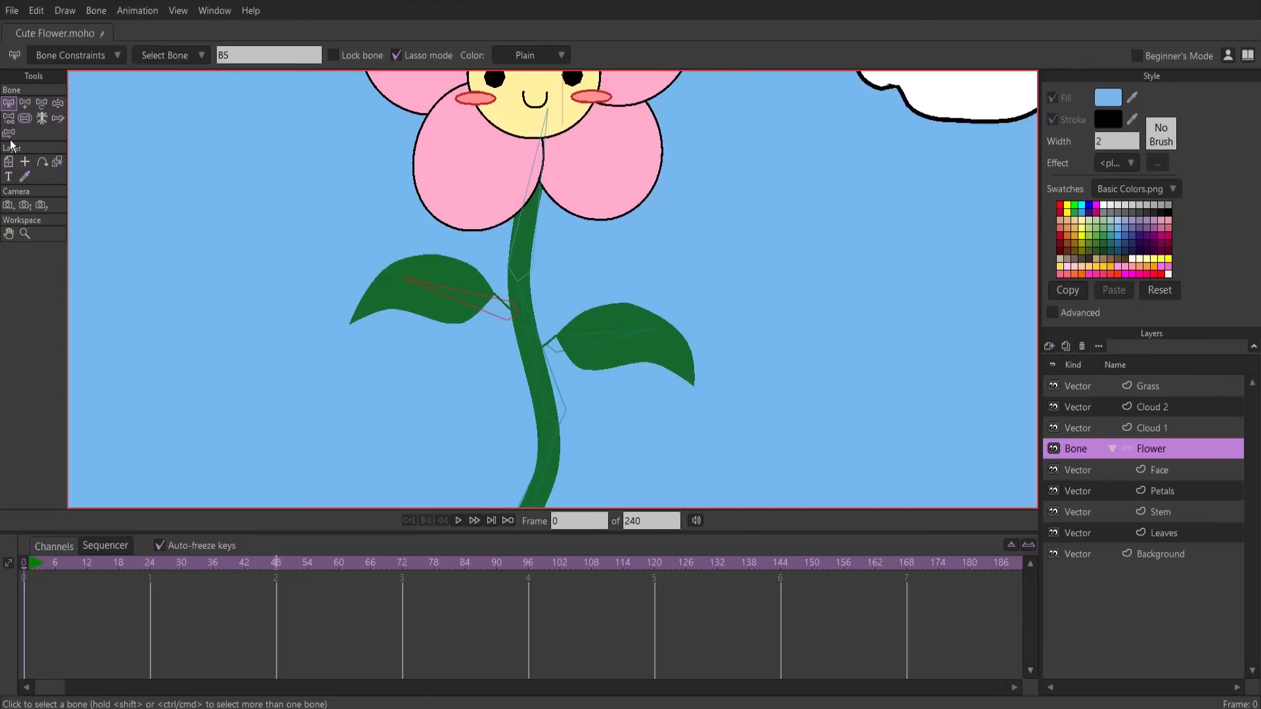
left_click(9, 119)
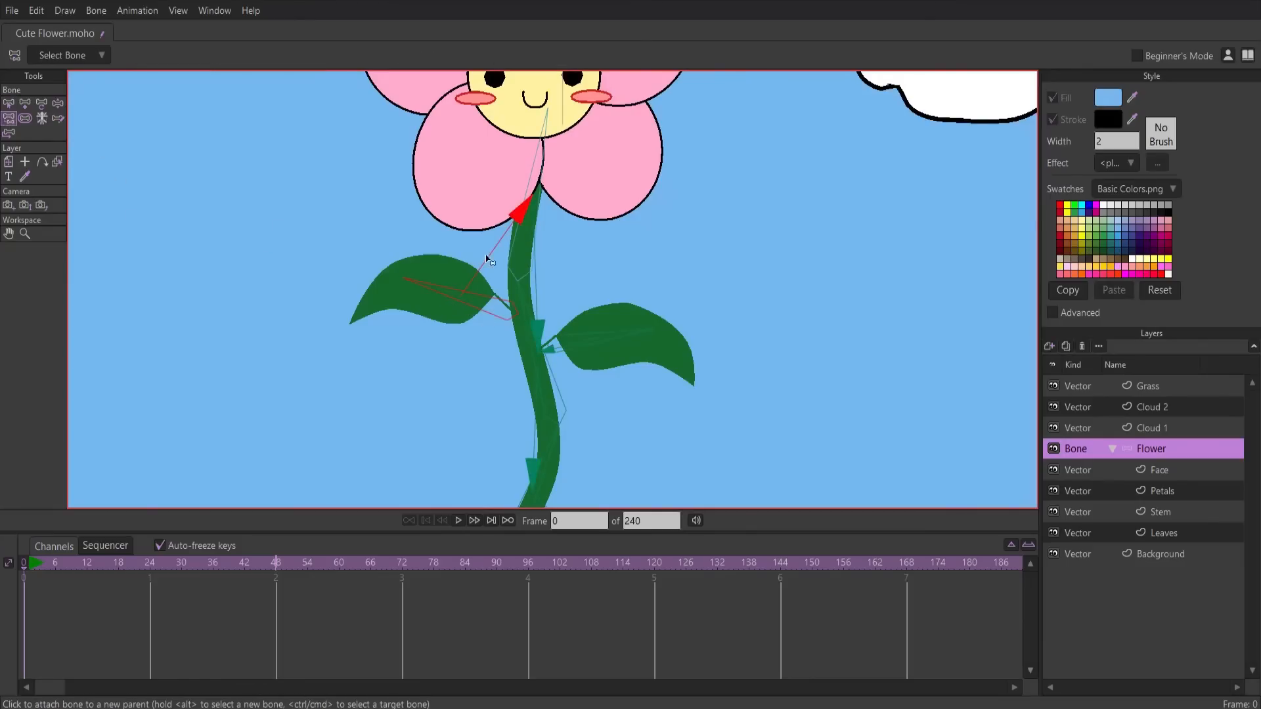
left_click(559, 394)
scroll(478, 332, "down", 5)
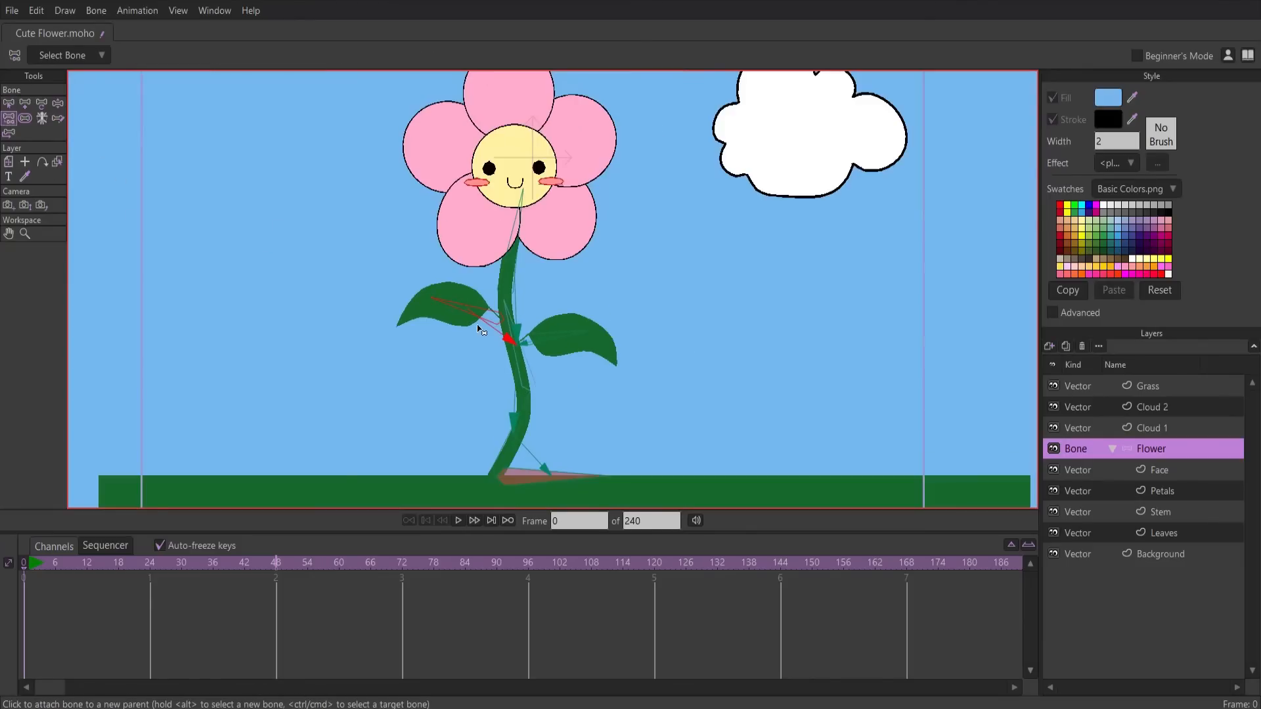
scroll(624, 392, "up", 3)
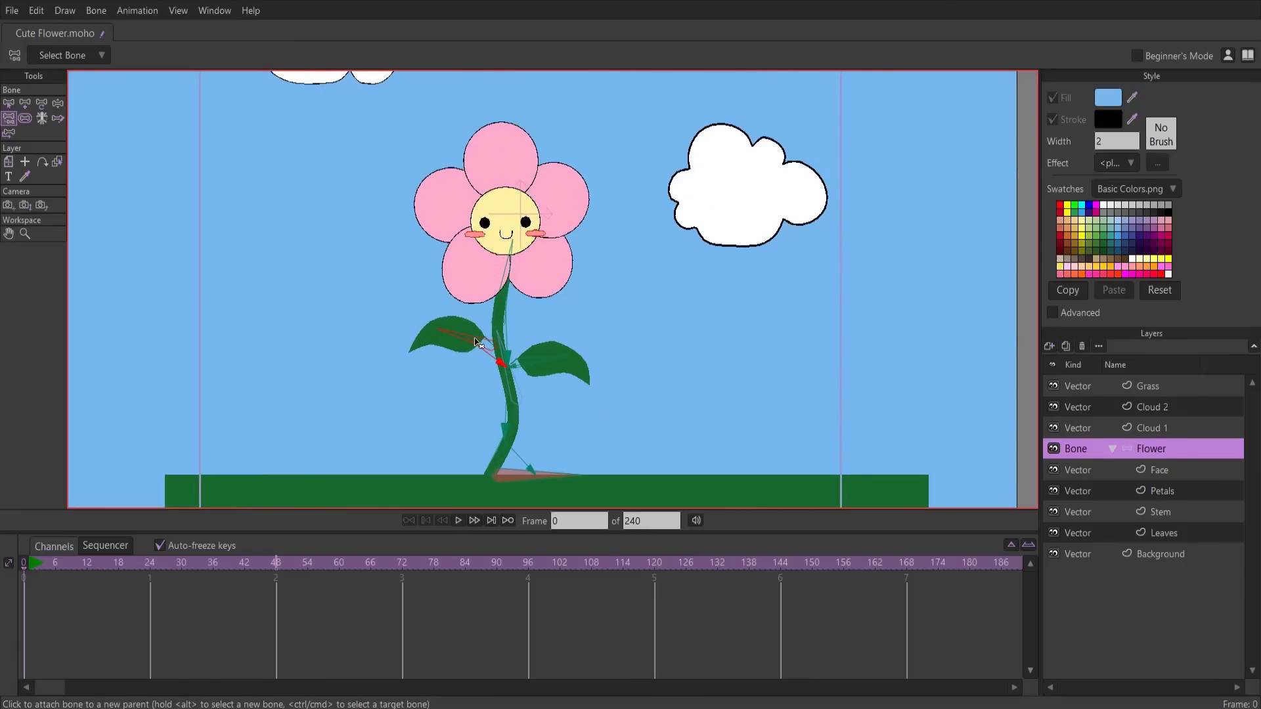
Extend the right leaf bone towards the leaf's tip to a length of about 0.197
left_click(41, 105)
scroll(498, 353, "up", 3)
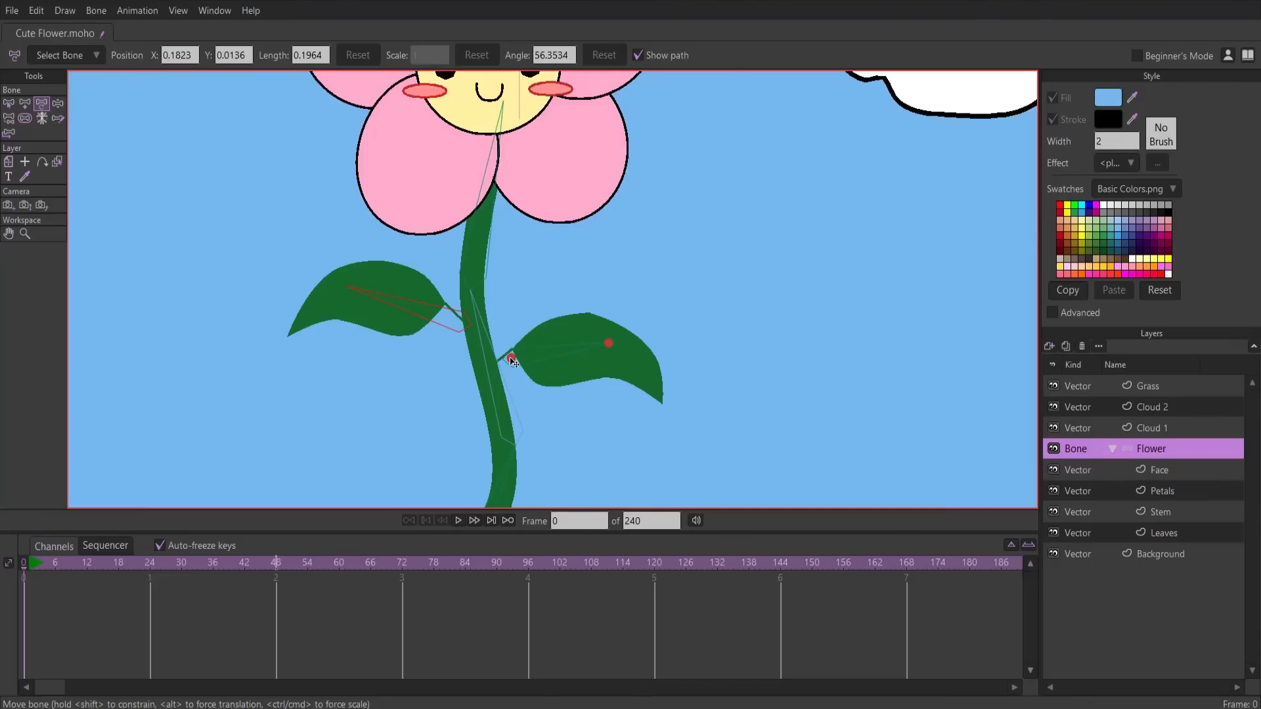
left_click(513, 362)
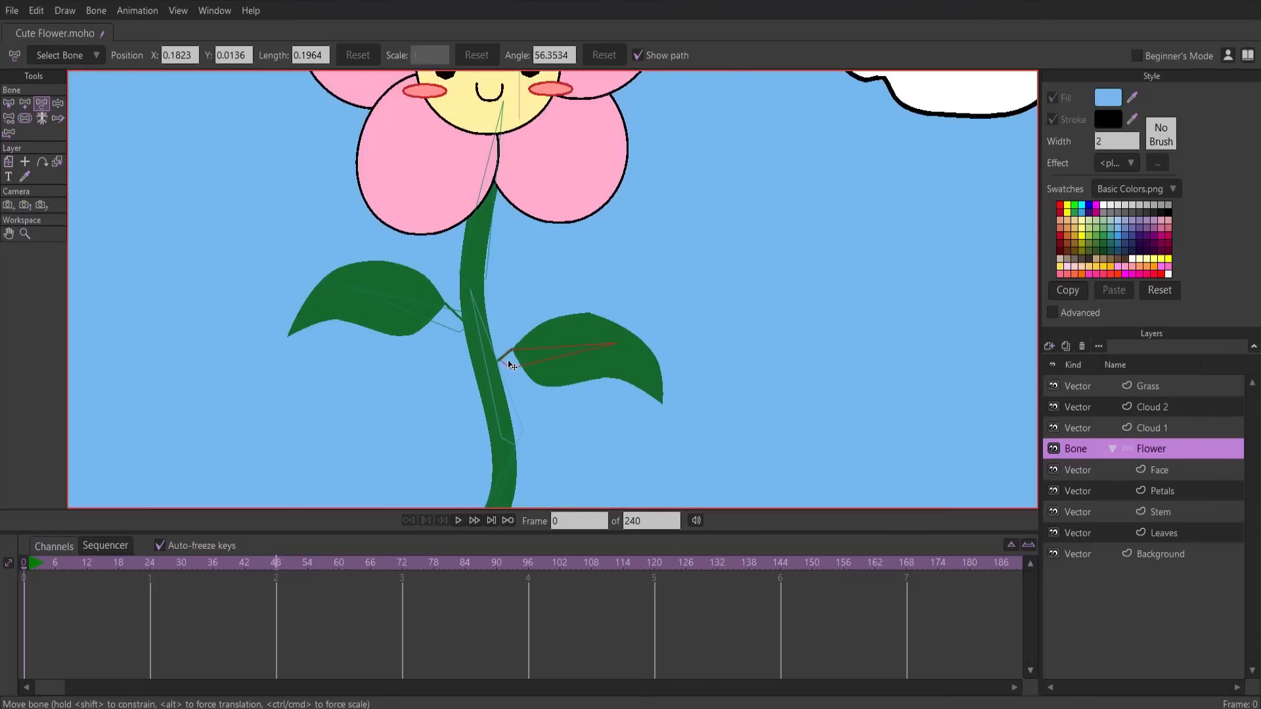
left_click_drag(506, 357, 627, 338)
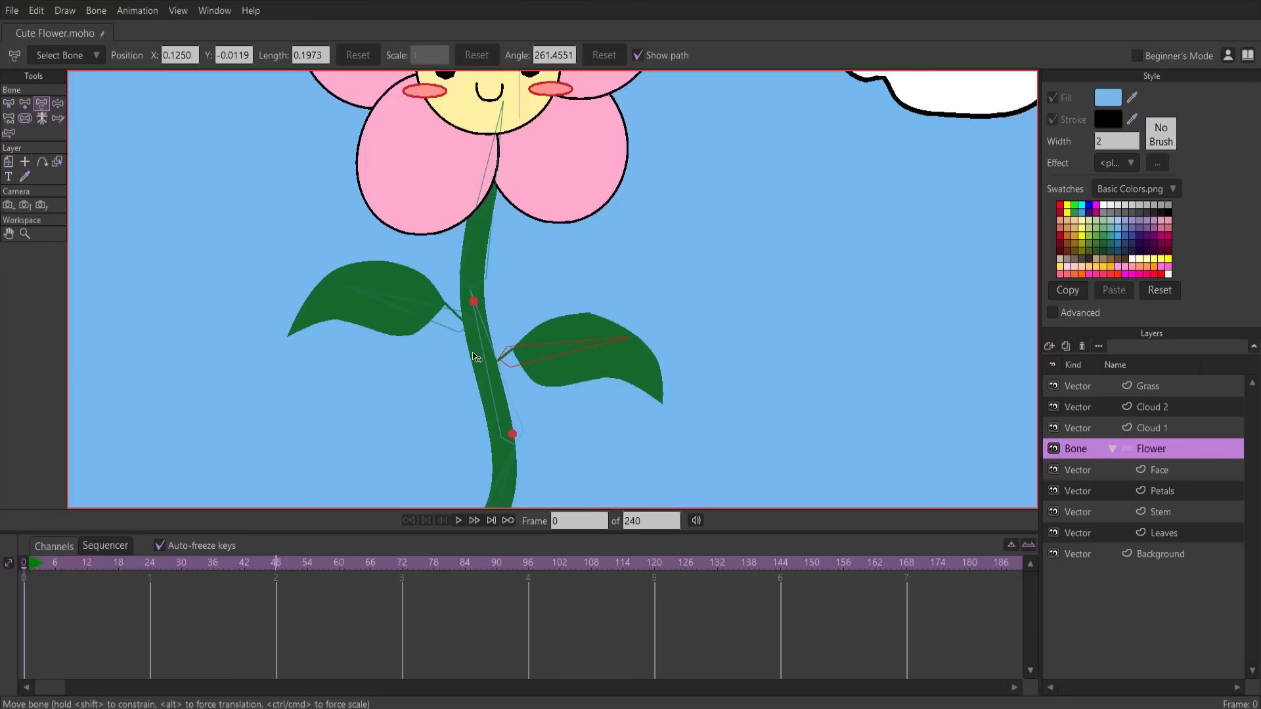
Test the reparented leaf bones by bending the stem with Manipulate Bones
left_click(59, 104)
scroll(360, 289, "down", 2)
left_click_drag(423, 348, 415, 322)
left_click_drag(360, 269, 342, 300)
left_click_drag(435, 343, 449, 297)
left_click_drag(392, 358, 275, 464)
left_click_drag(38, 563, 16, 566)
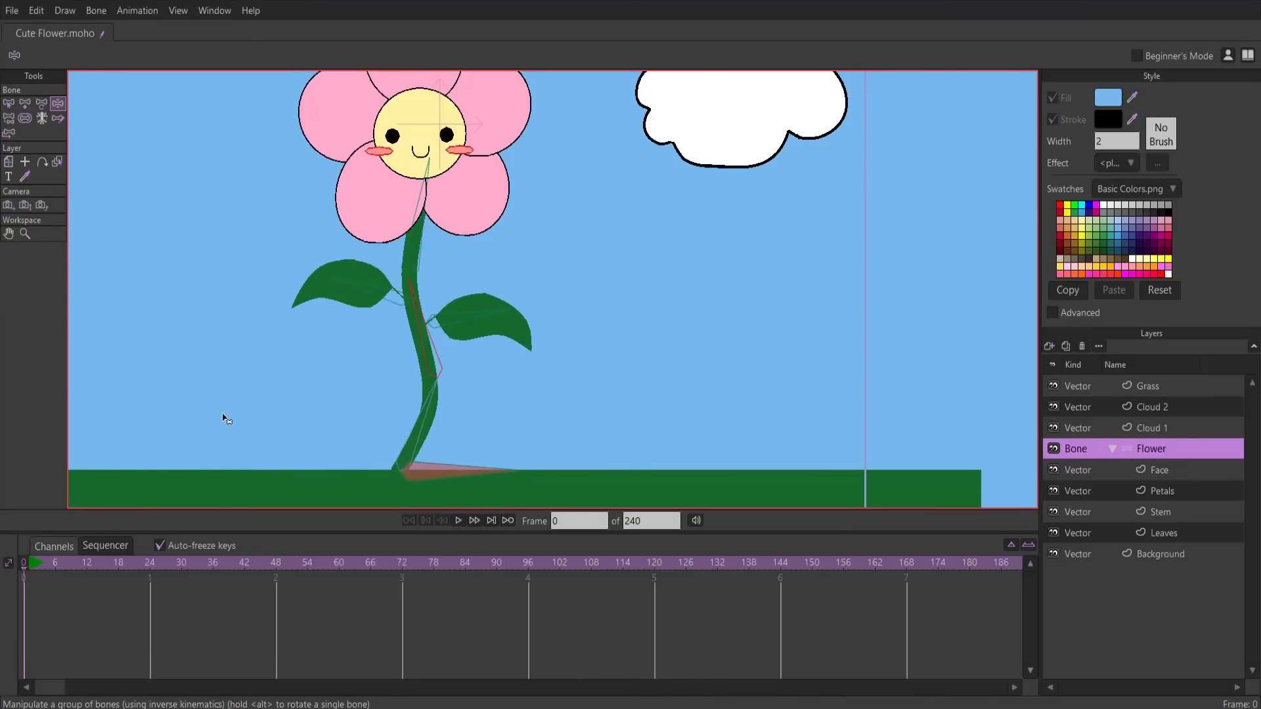
Add five bones to the Flower bone layer, one in each petal, running from the face's edge outward to the petal's tip
scroll(226, 416, "down", 2)
left_click_drag(234, 415, 256, 432)
scroll(334, 199, "up", 2)
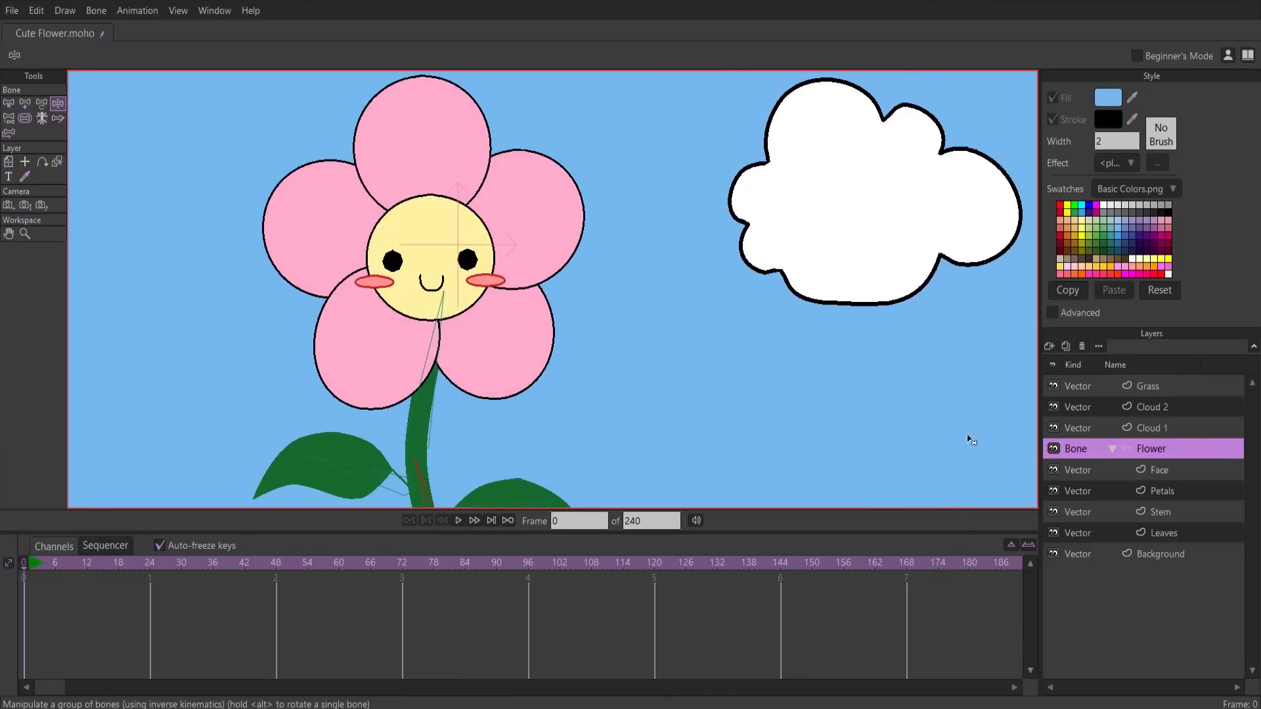
left_click(1211, 497)
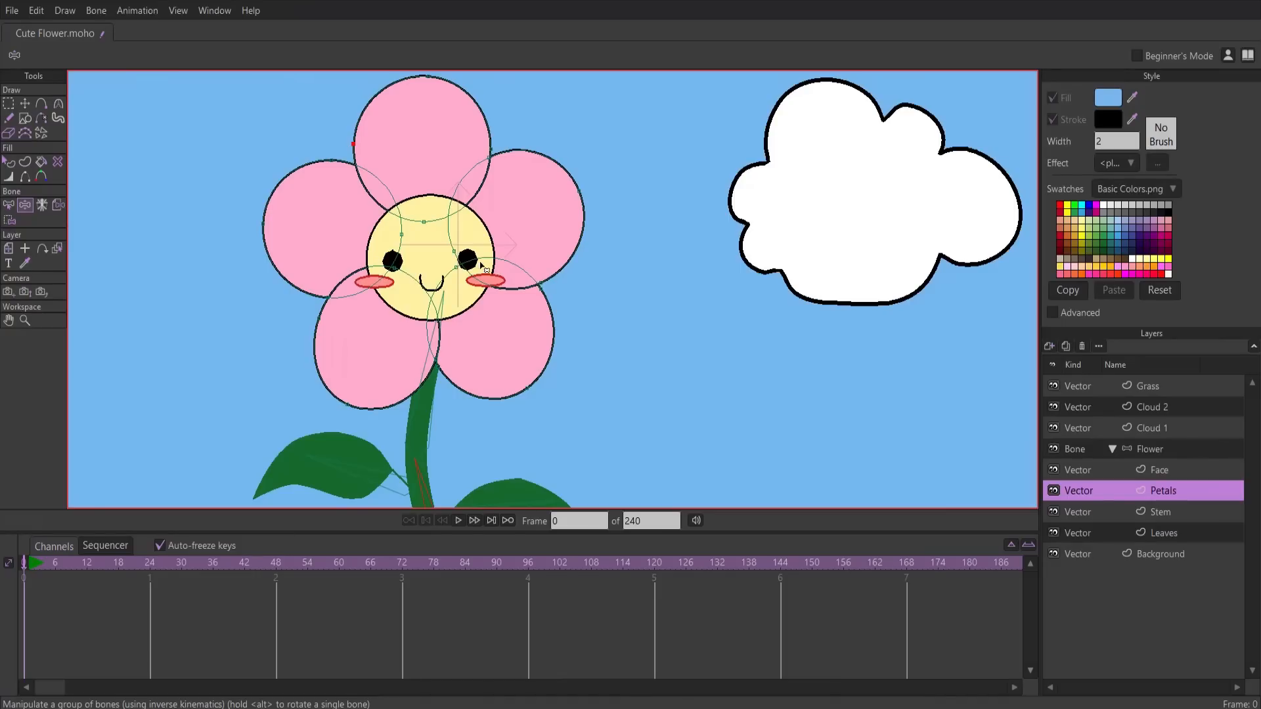
left_click(1175, 453)
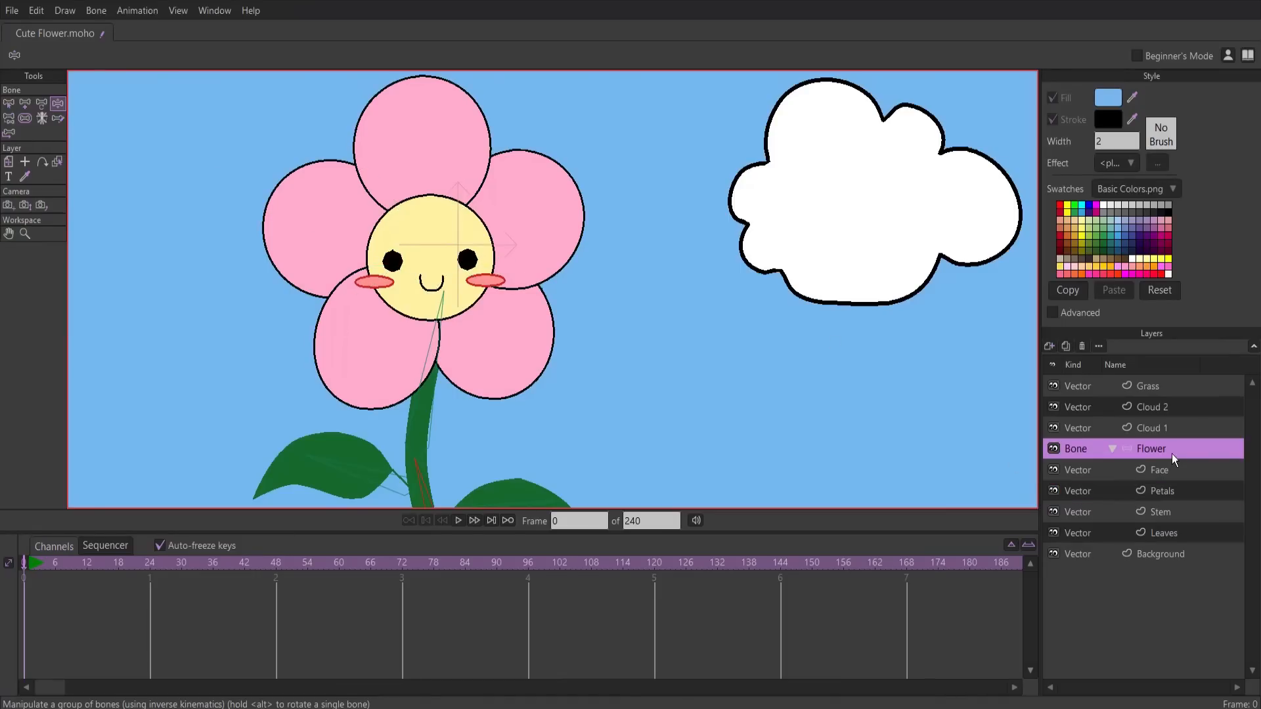
left_click(25, 103)
left_click_drag(420, 199, 417, 81)
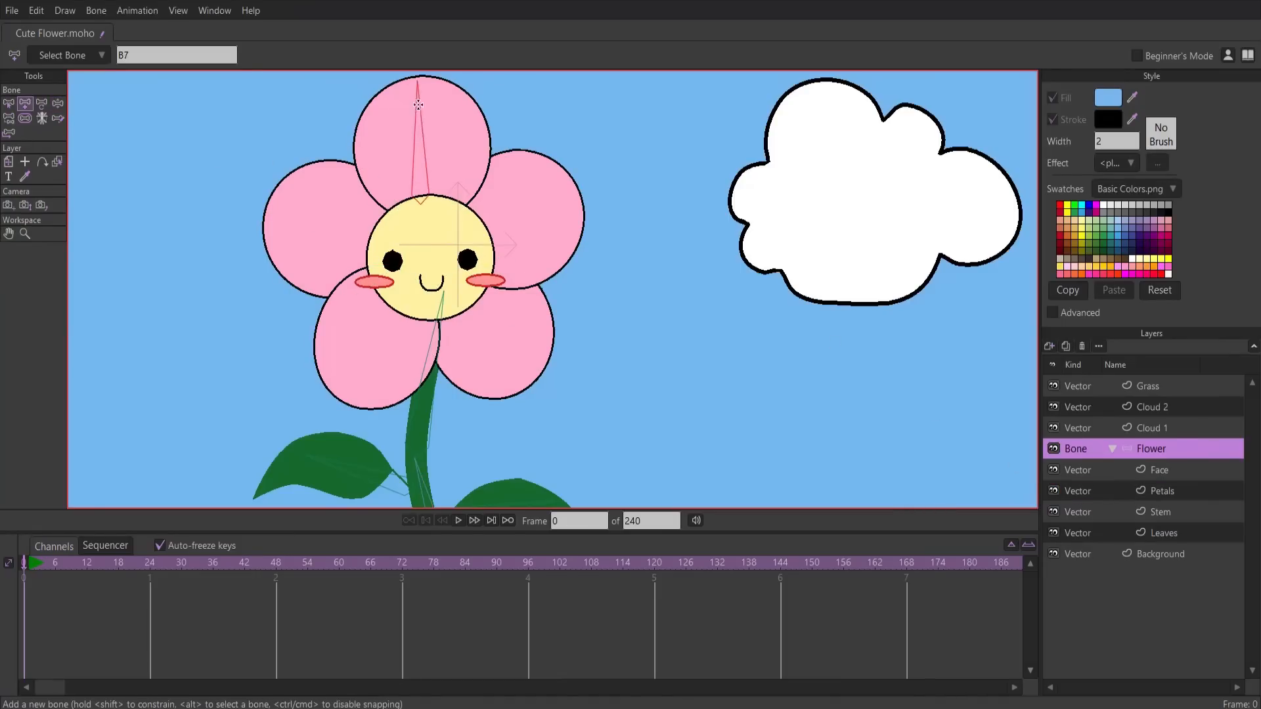
left_click_drag(378, 240, 282, 211)
left_click_drag(389, 304, 345, 394)
mouse_move(468, 295)
left_mouse_down()
mouse_move(501, 365)
mouse_move(526, 378)
left_mouse_up()
left_click_drag(471, 237, 571, 187)
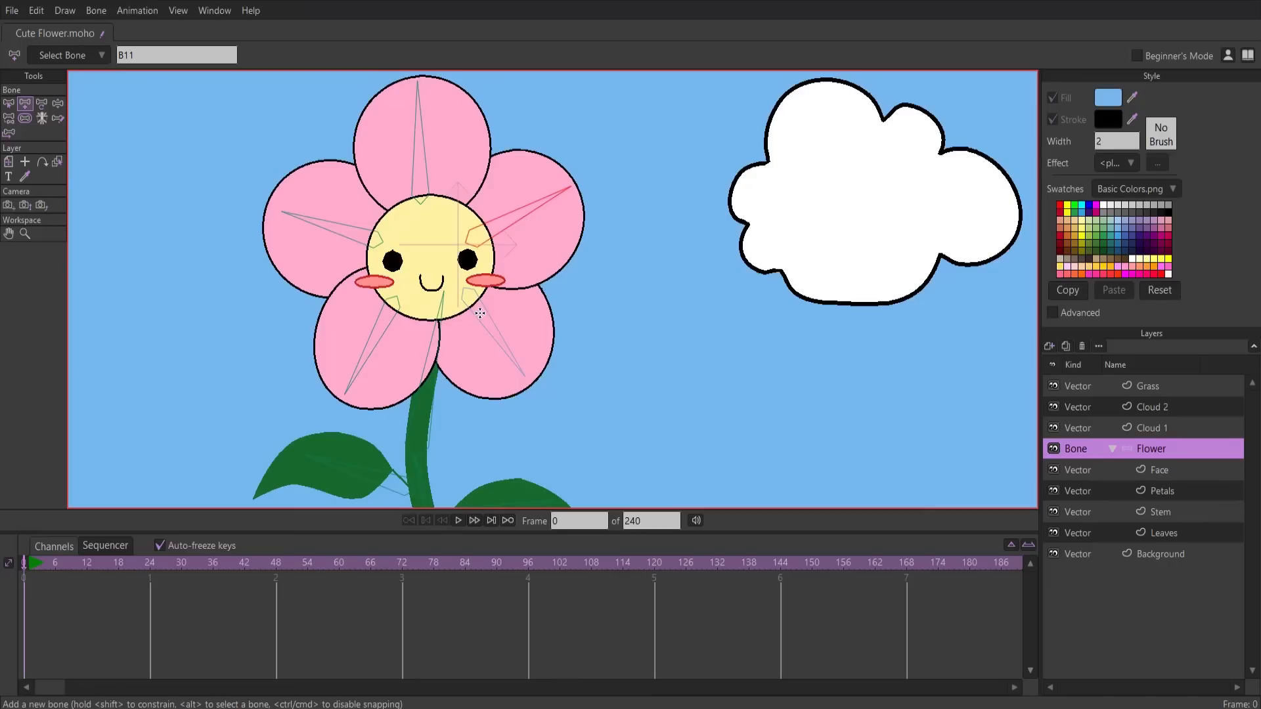
Select all five petal bones and set their bone strength to 0
left_click(11, 107)
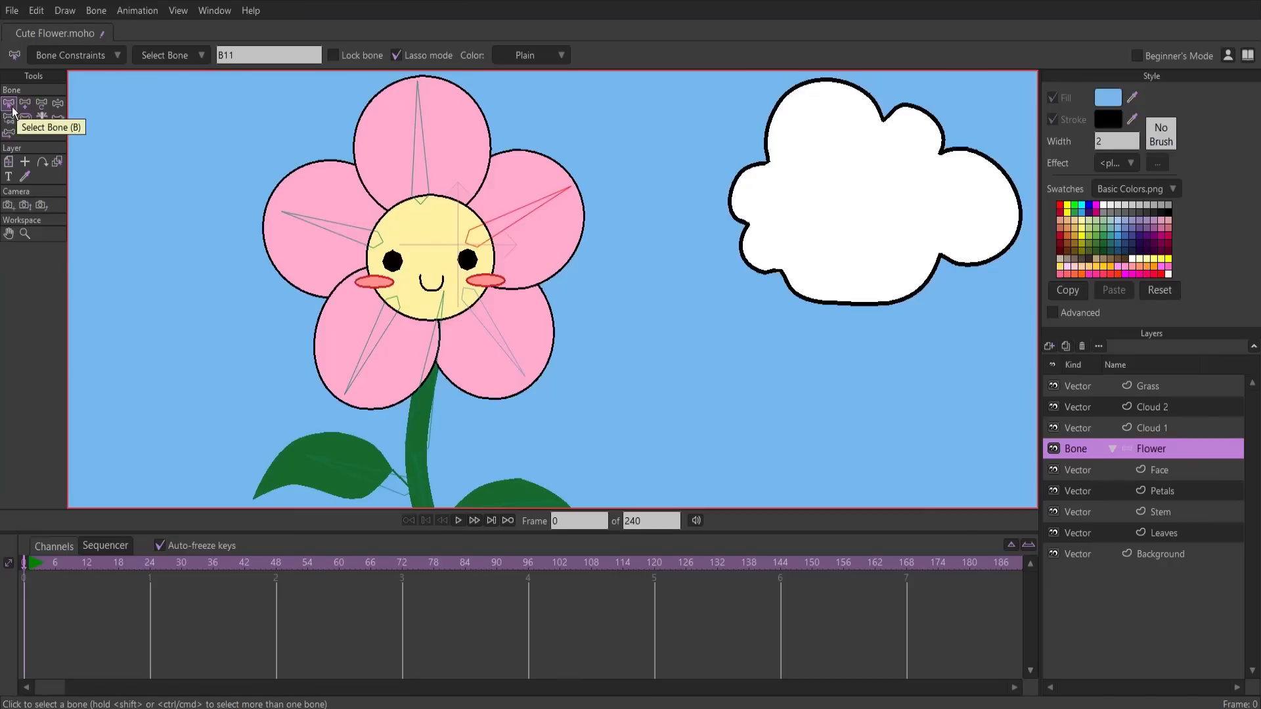
left_click(352, 237)
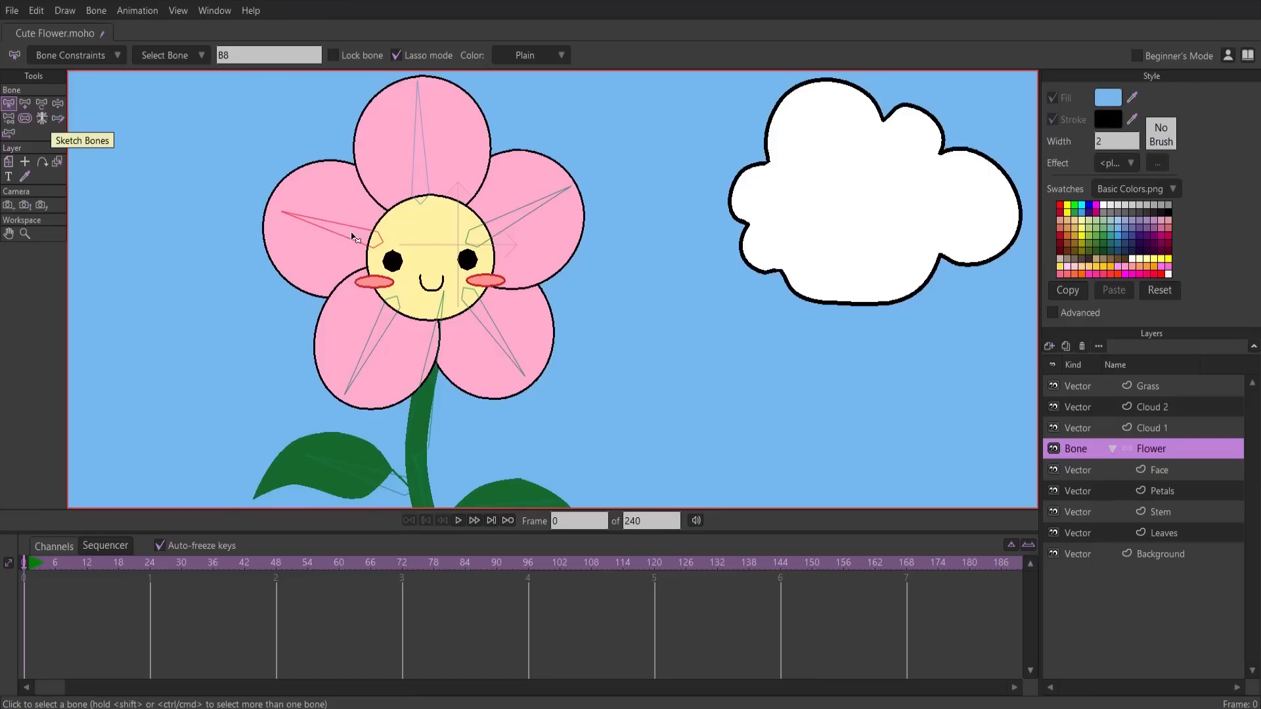
left_click(384, 315, "shift")
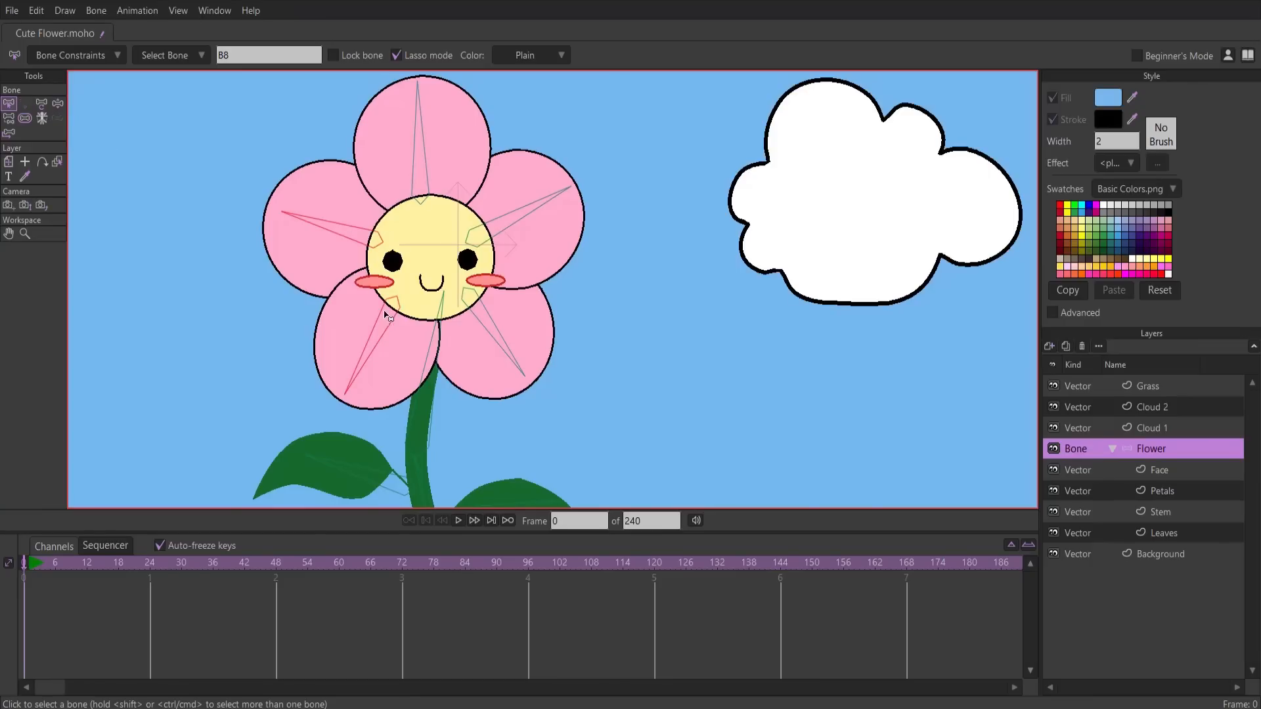
left_click(472, 312, "shift")
left_click(498, 232, "shift")
left_click(420, 177, "shift")
left_click(25, 117)
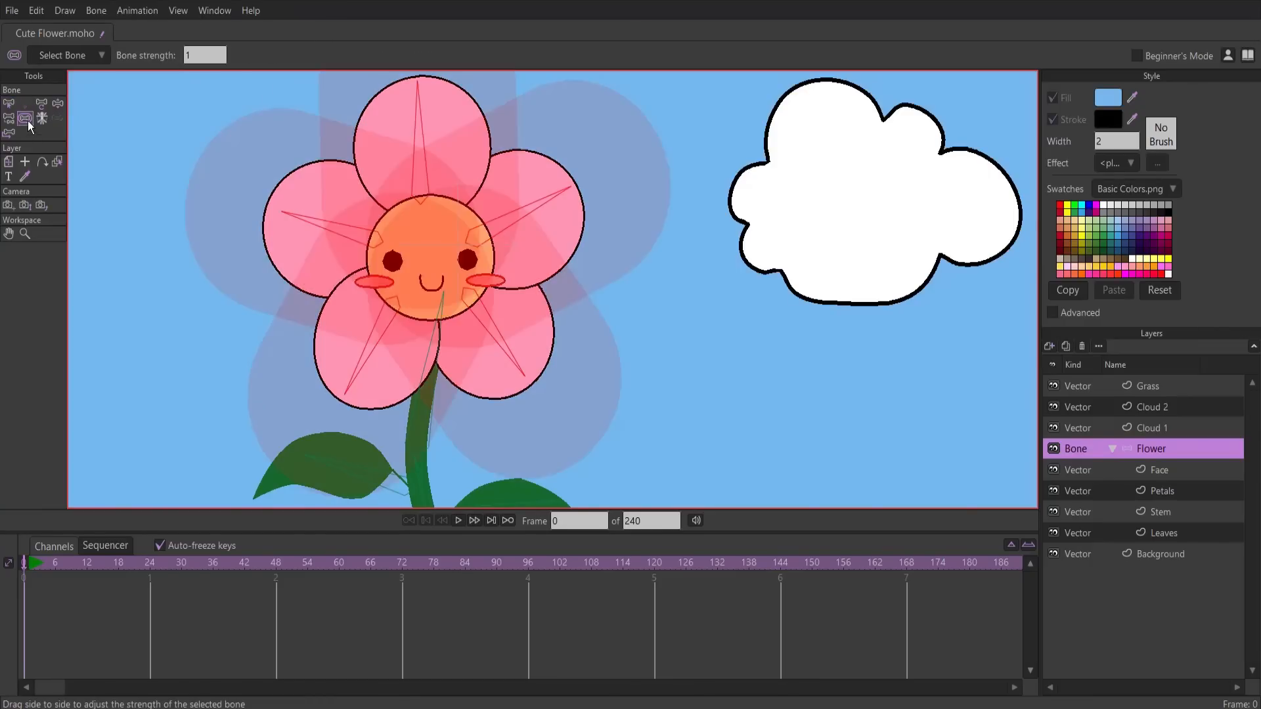
left_click(208, 58)
key("Return")
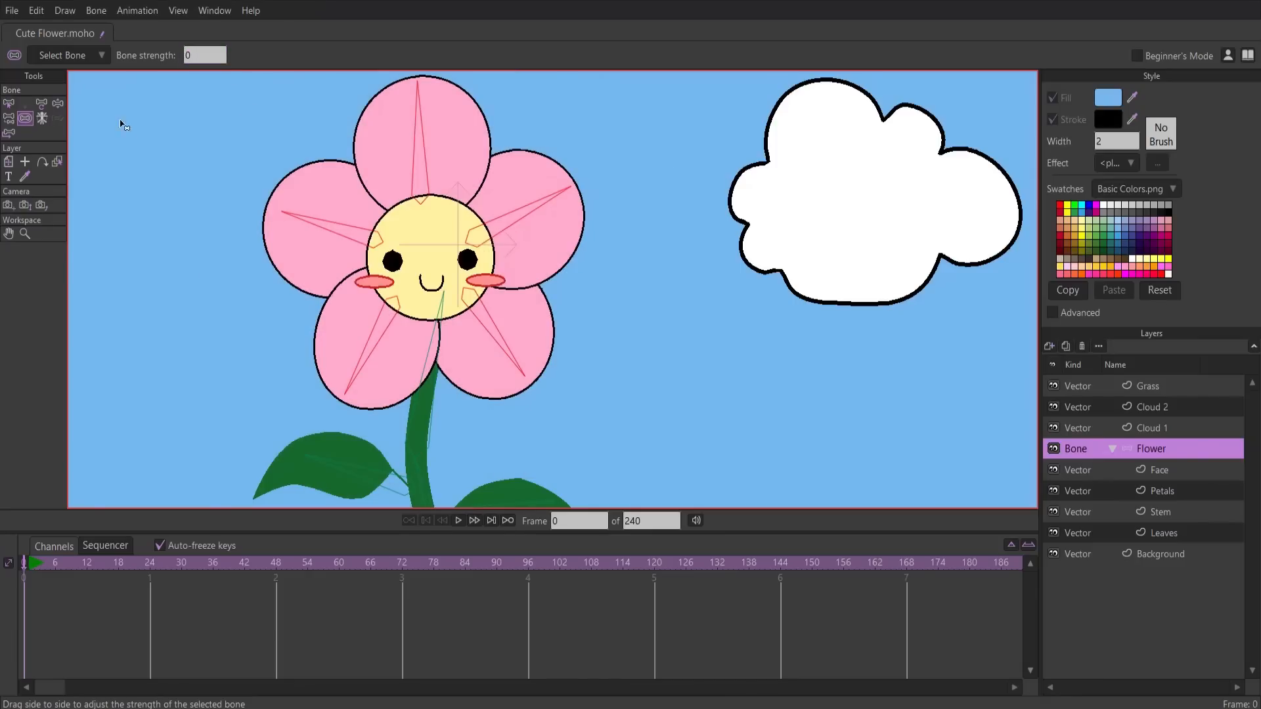
Reparent the five petal bones to the top stem bone and clear the bone selection
left_click(9, 119)
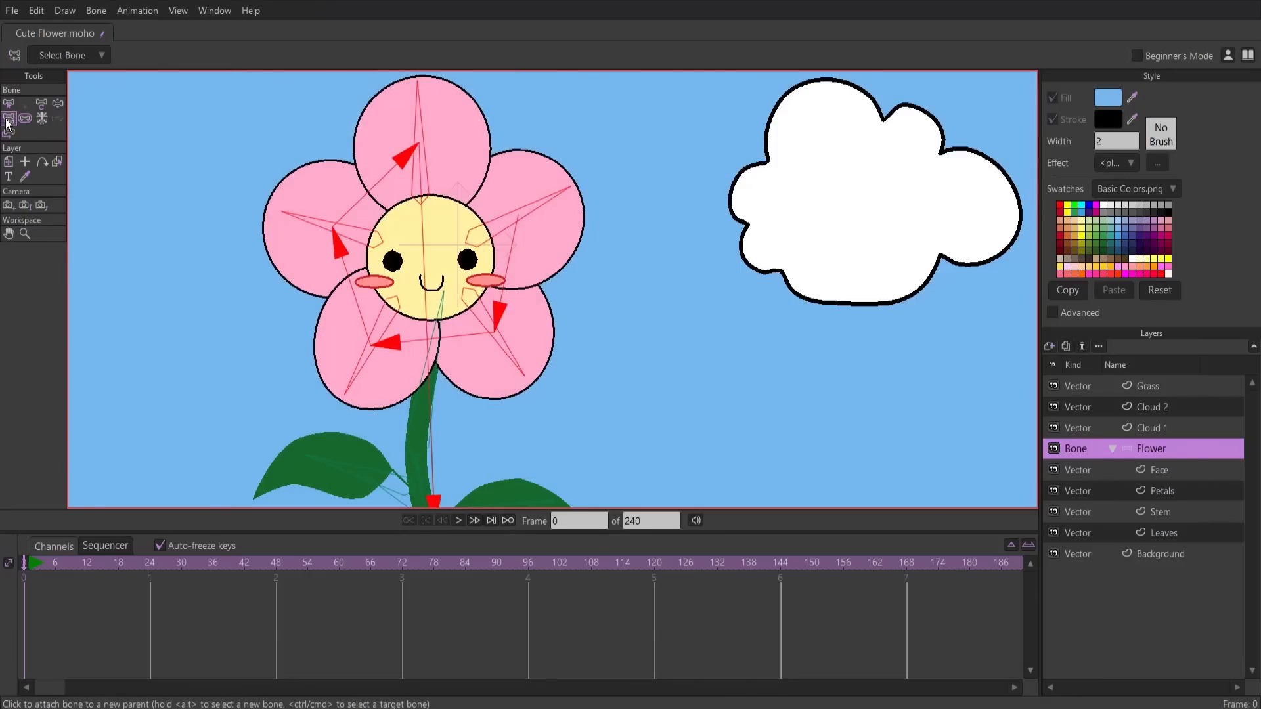
left_click(427, 375)
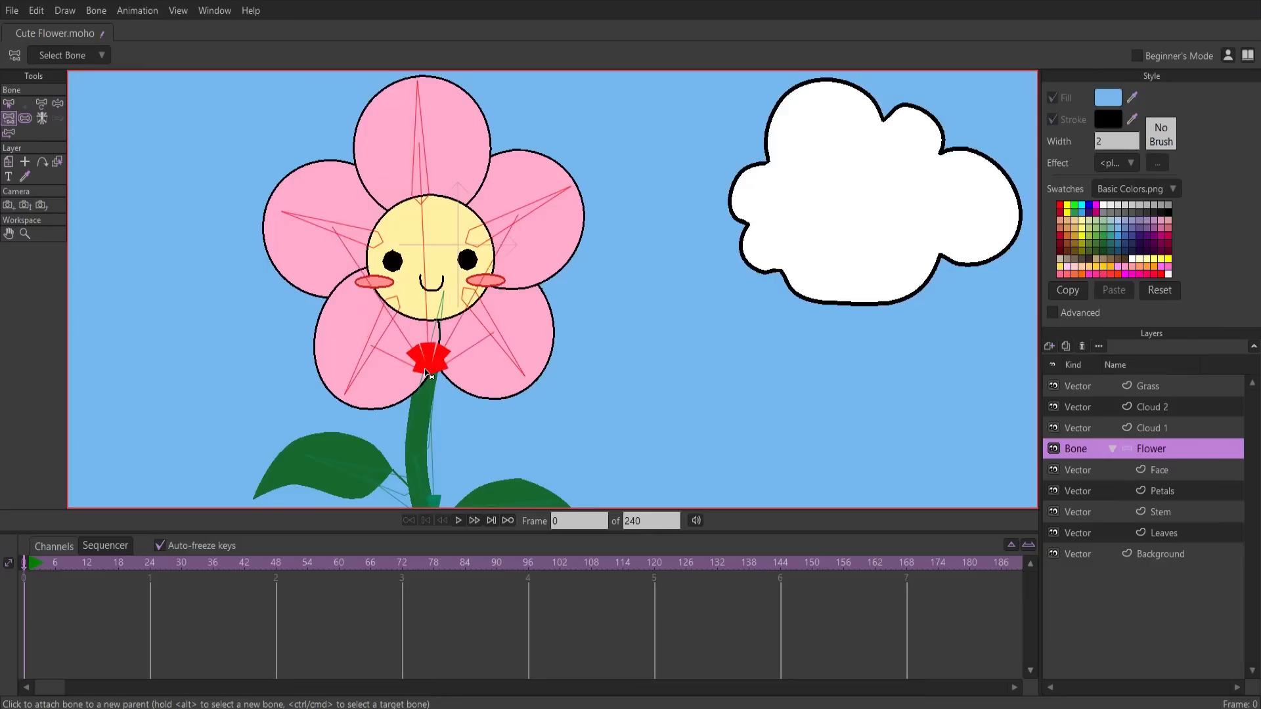
scroll(425, 364, "down", 1)
left_click_drag(428, 353, 422, 298)
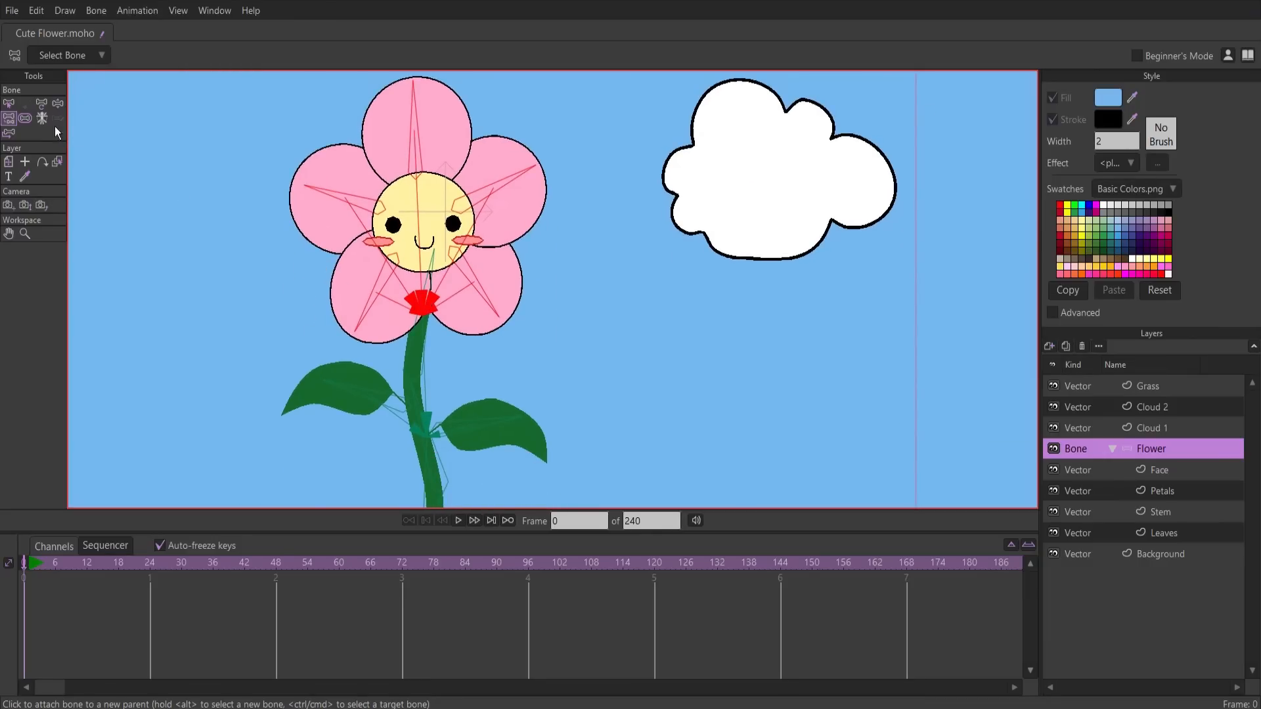
left_click(10, 105)
left_click(649, 354)
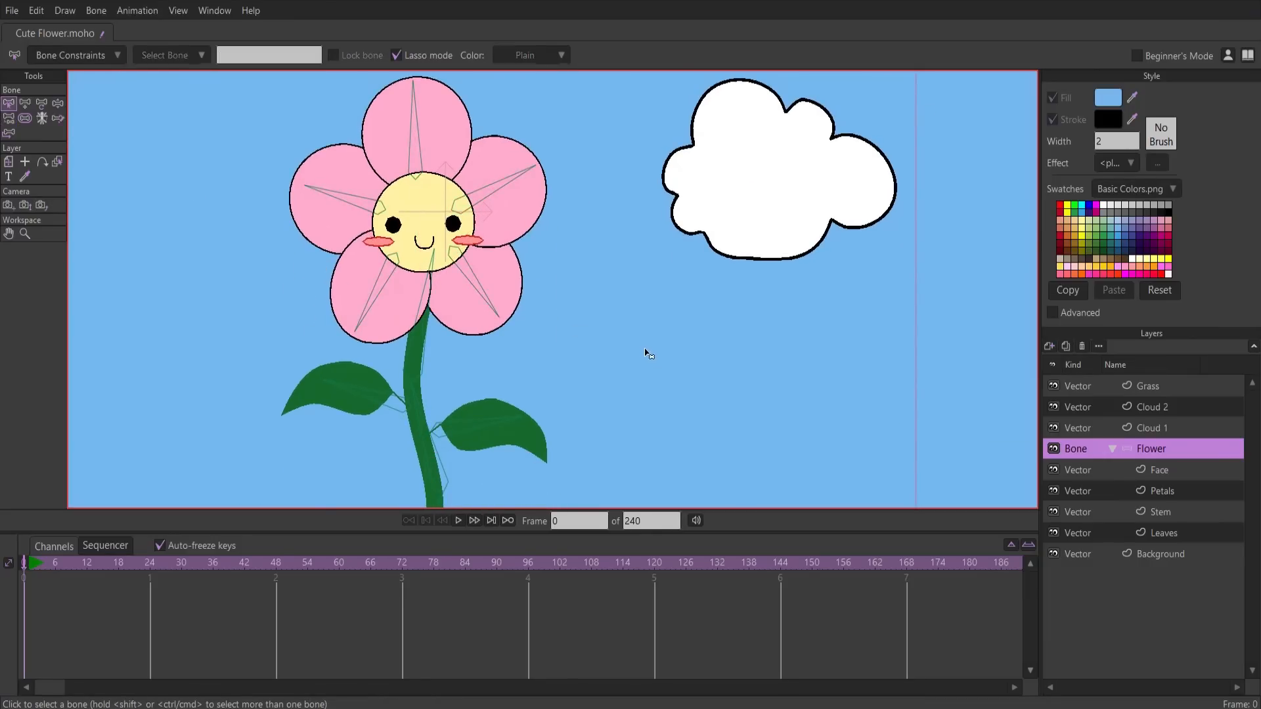
On the Petals layer, bind the points of the top petal and the upper-left petal to their own bones
left_click(1195, 493)
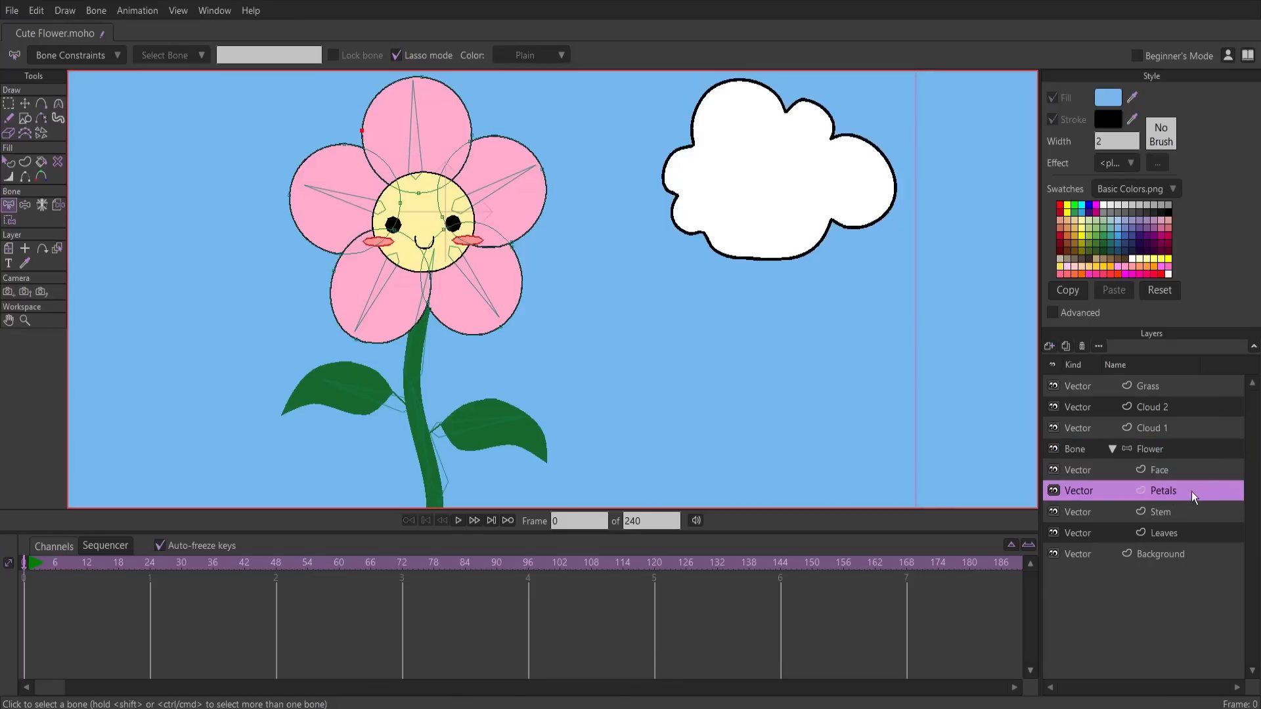
scroll(414, 274, "up", 2)
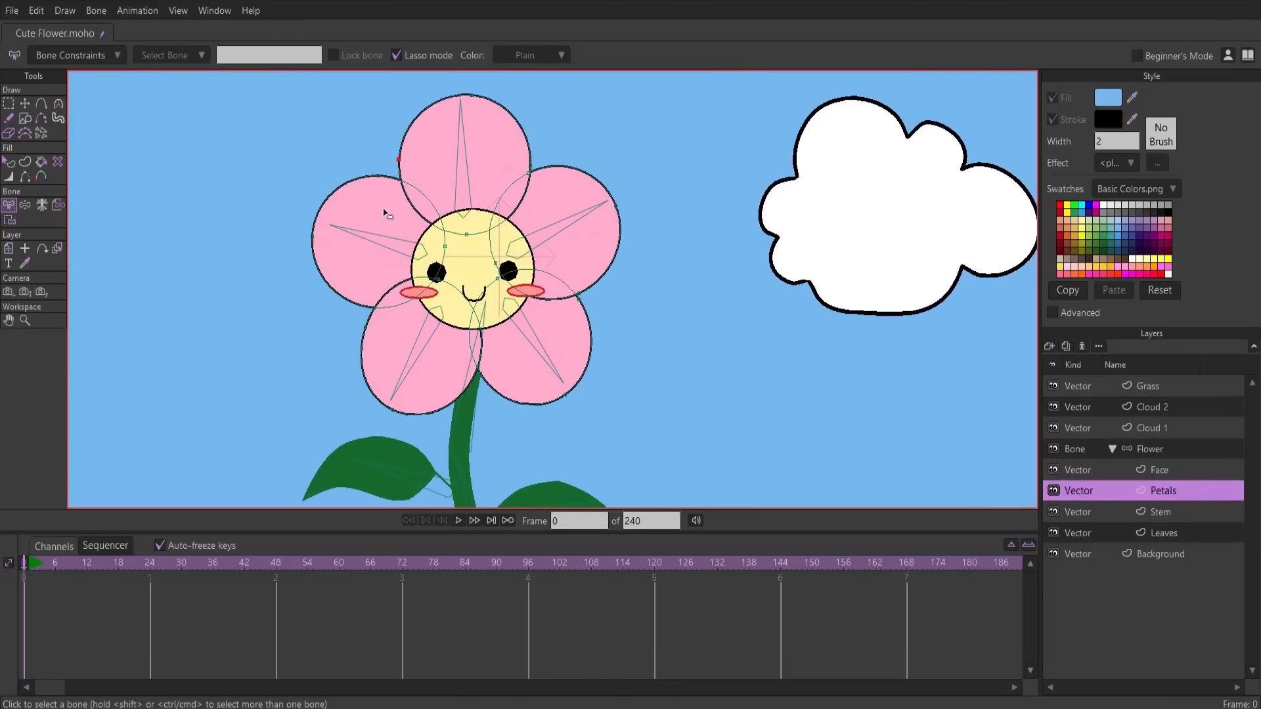
left_click(469, 197)
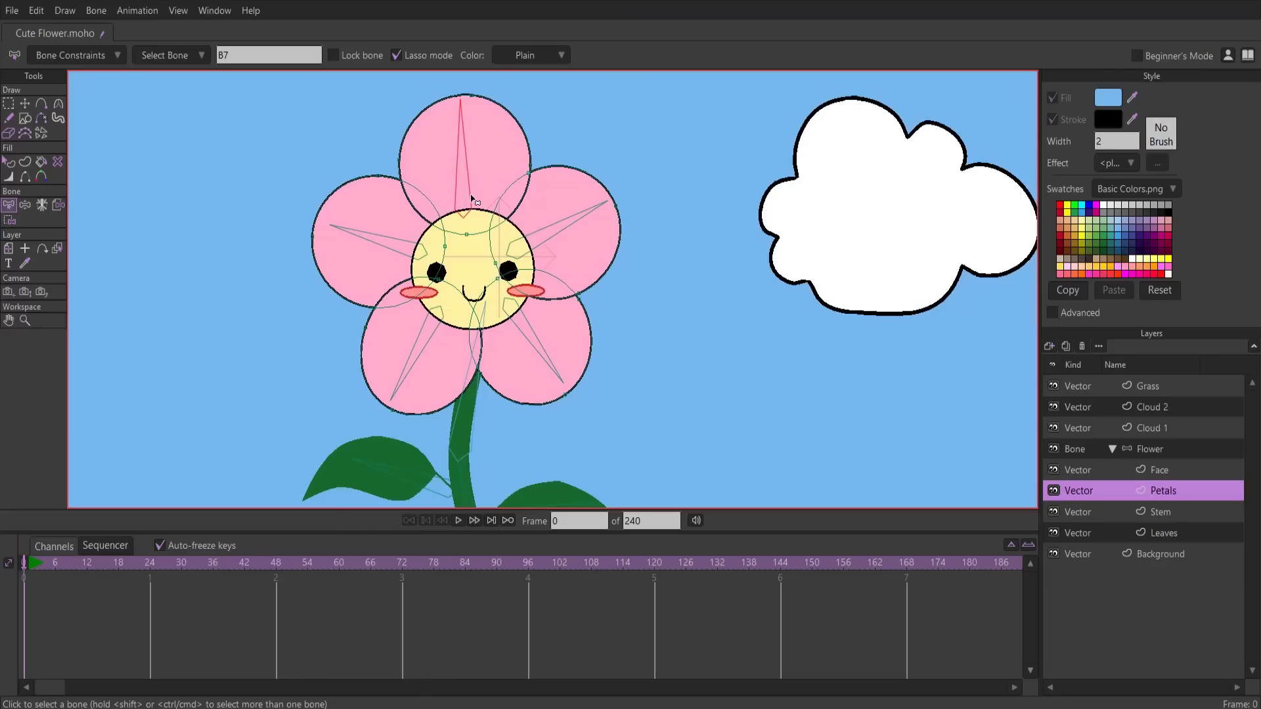
left_click(9, 220)
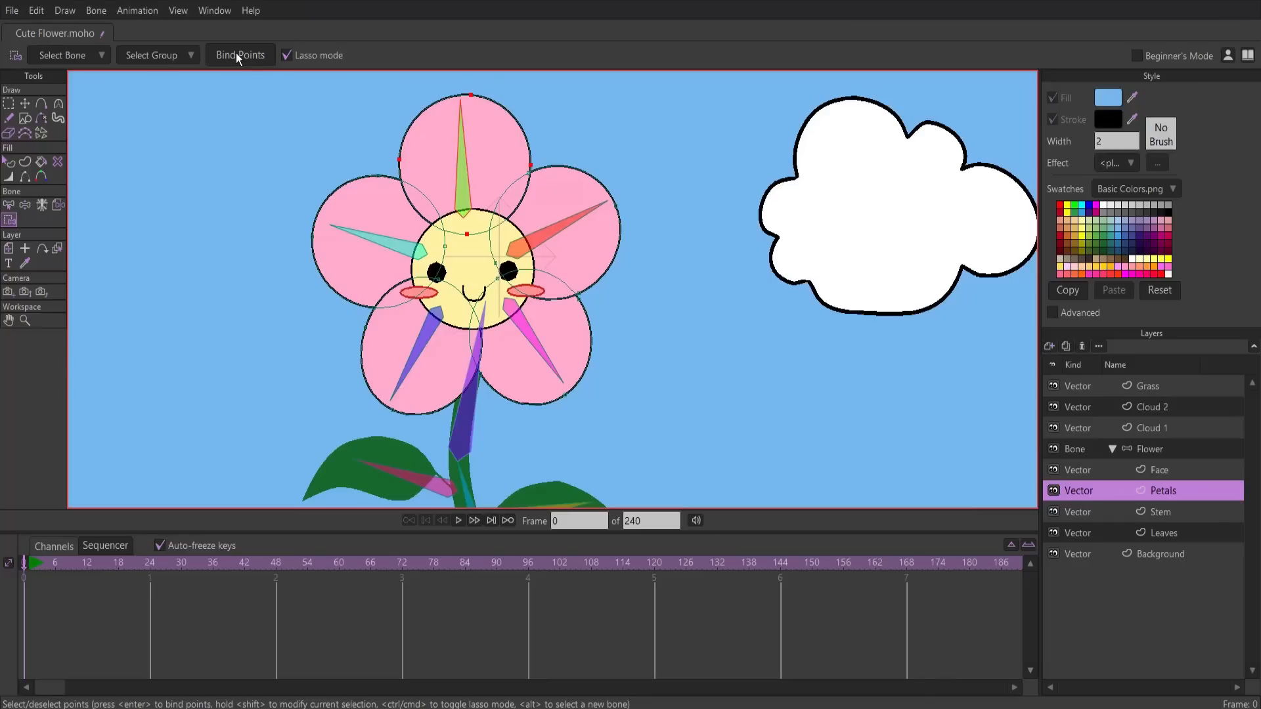
left_click(9, 205)
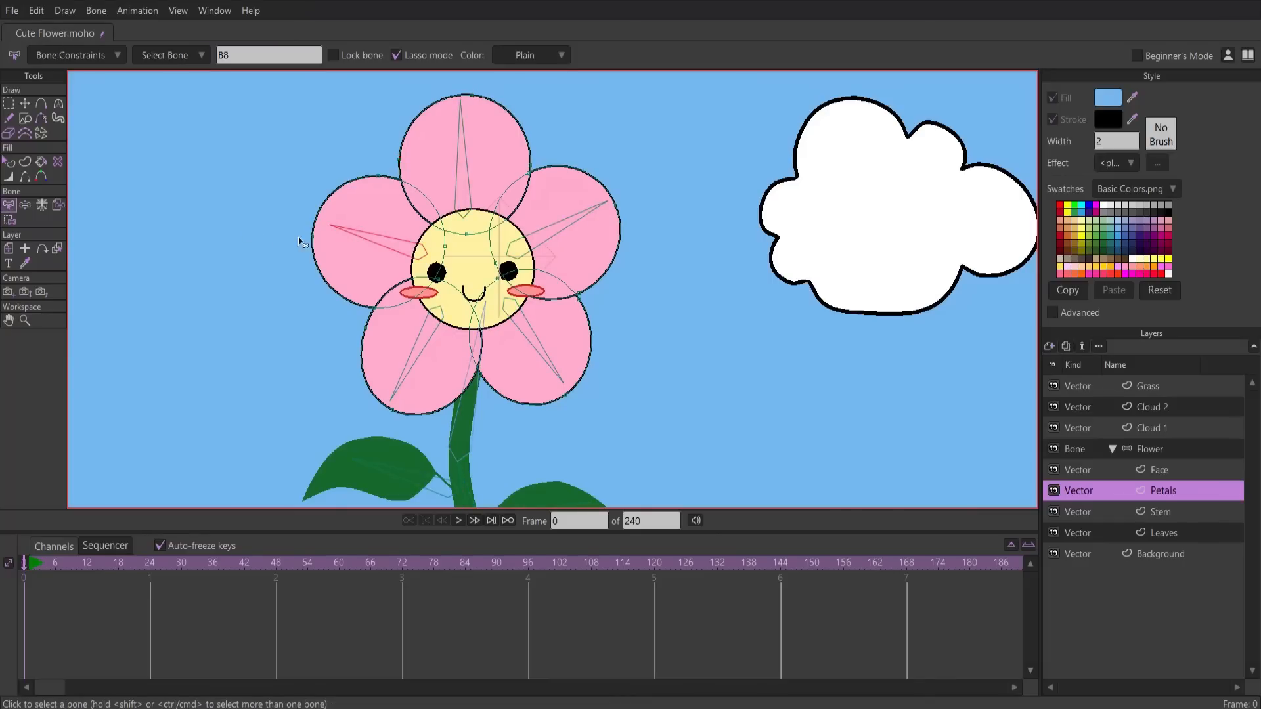
left_click(10, 219)
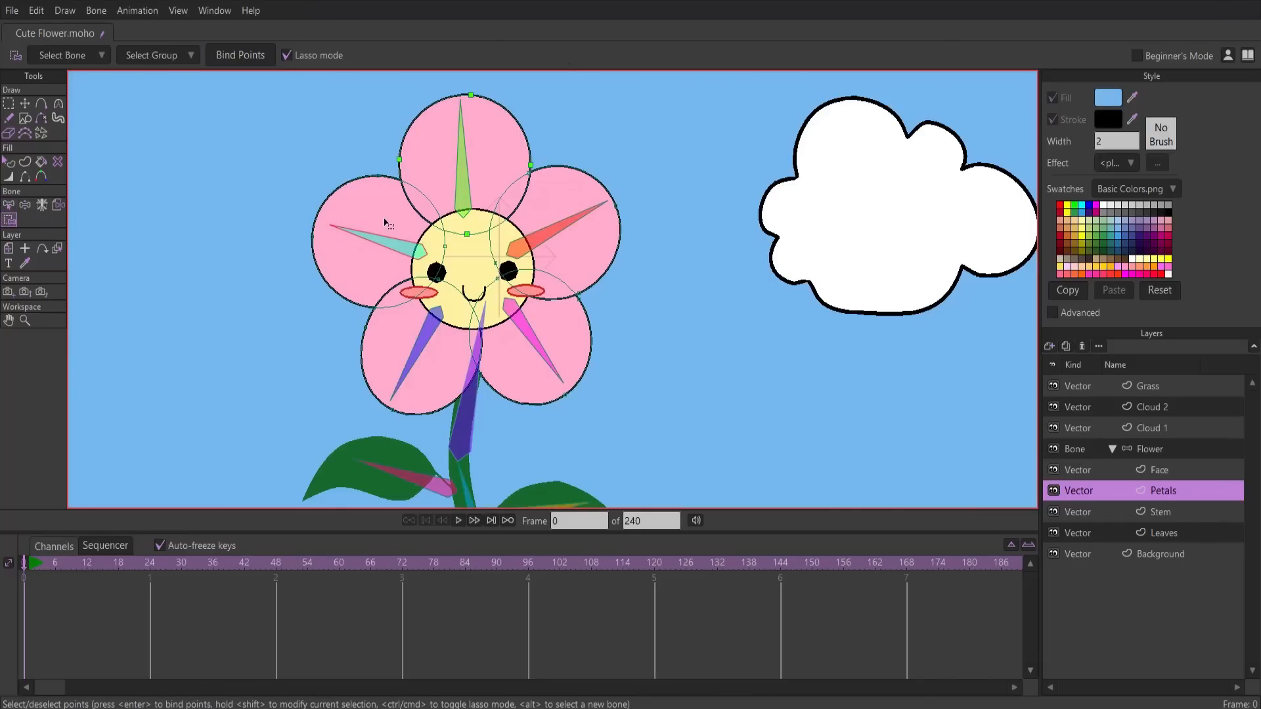
left_click(240, 55)
Bind the points of the lower-left, lower-right and upper-right petals to their respective bones
left_click(9, 205)
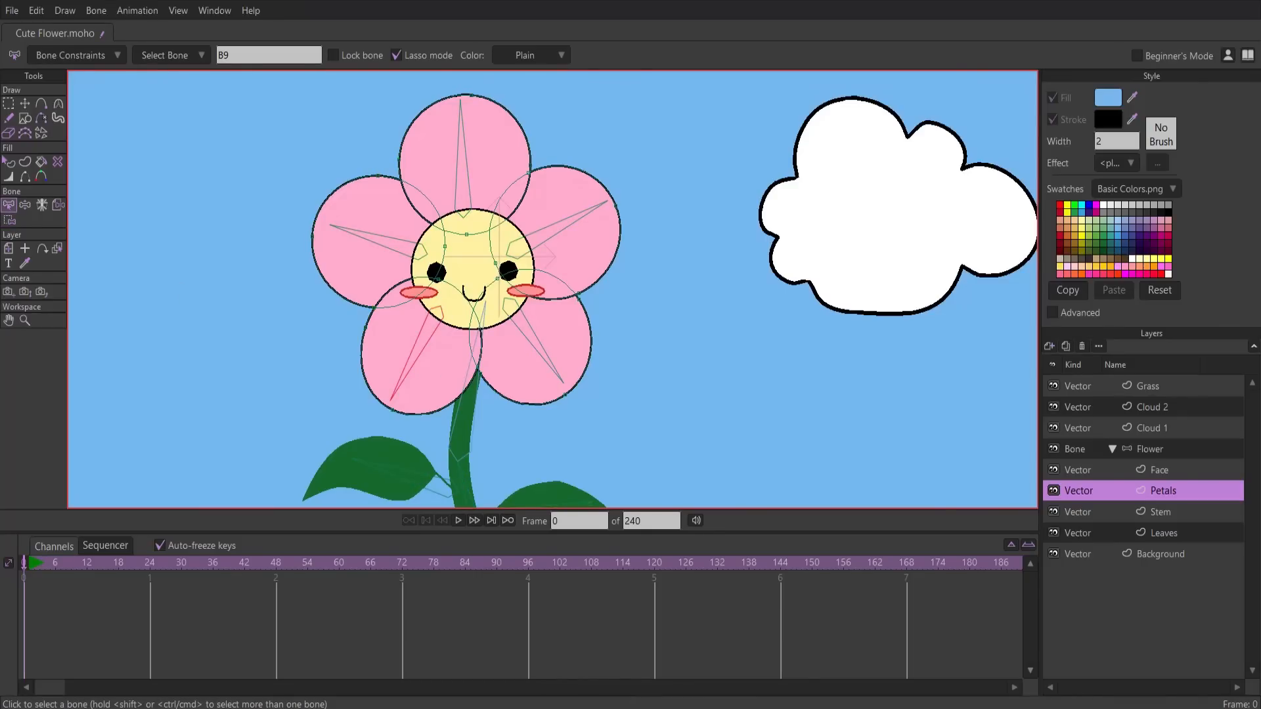
key("i")
key("b")
left_click(535, 336)
key("i")
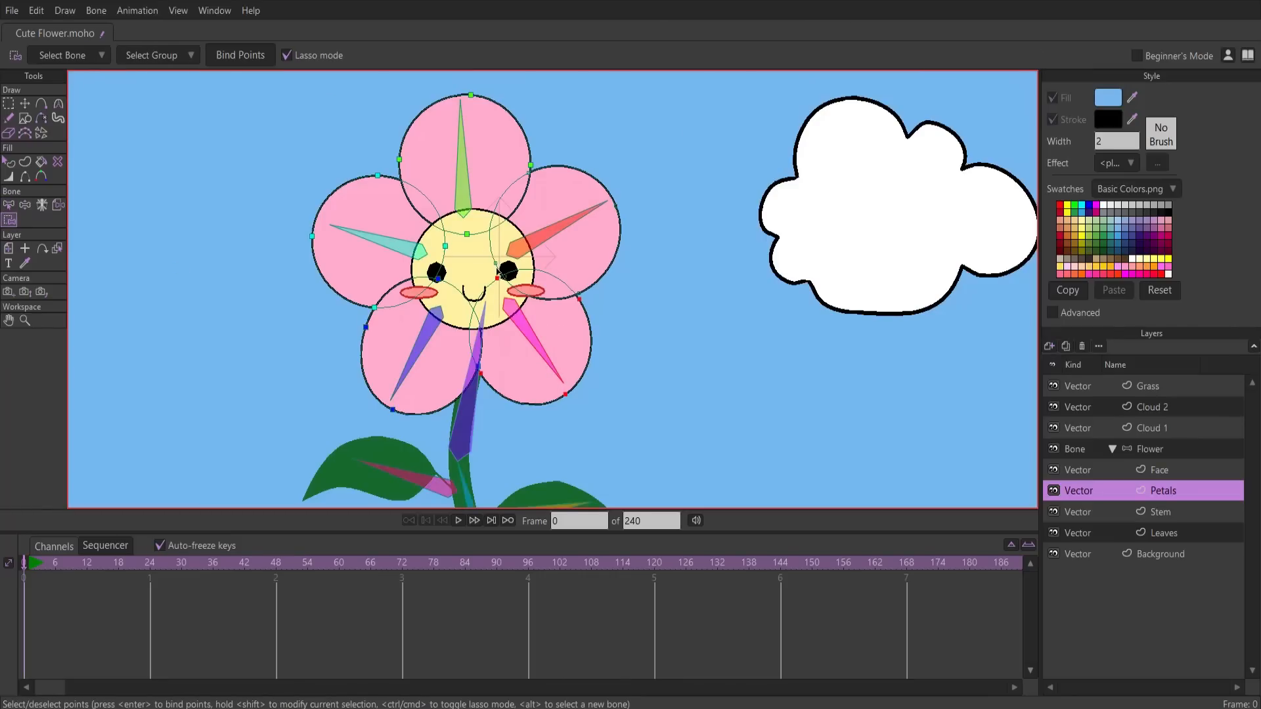
key("b")
left_click(554, 237)
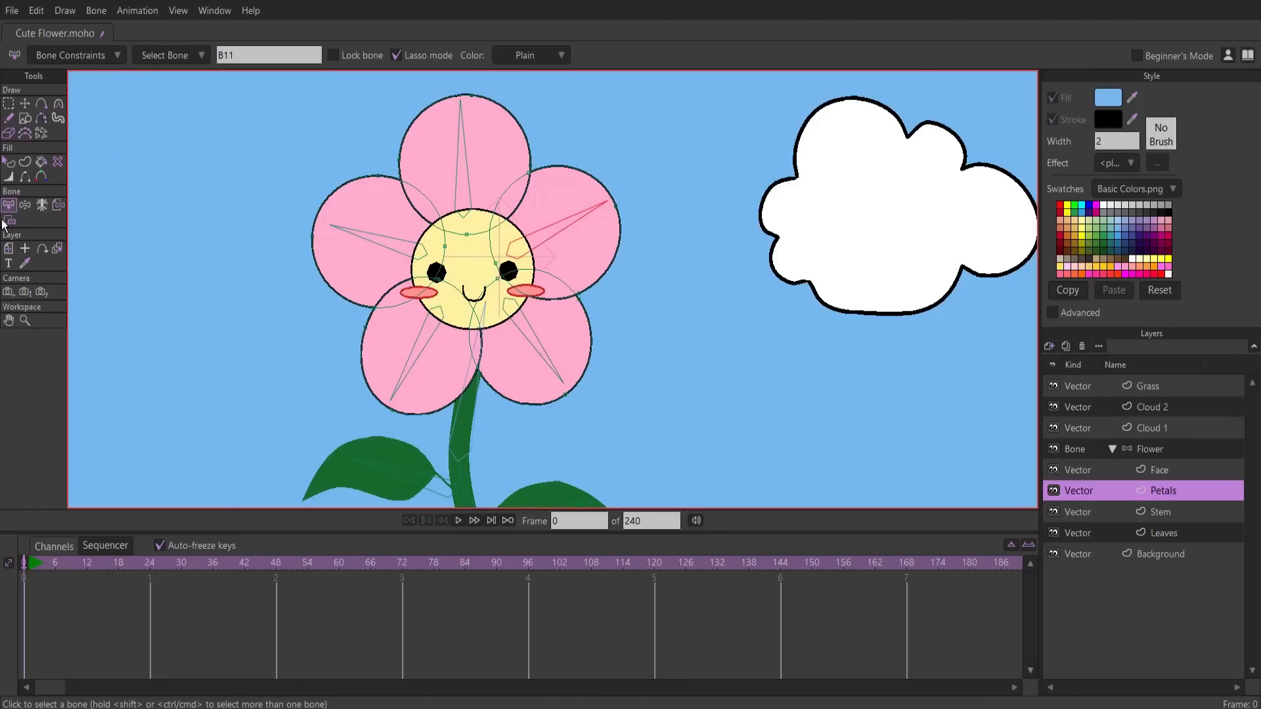
key("i")
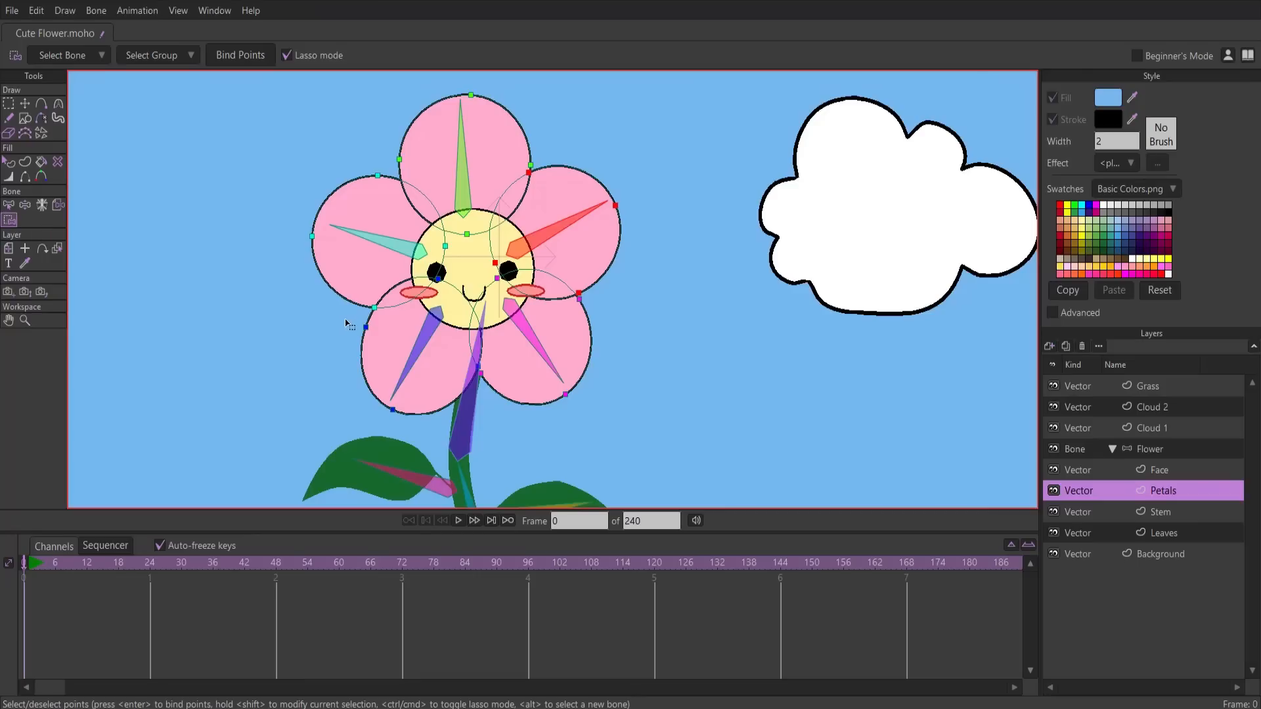
Test the petal bindings by swinging the petal bones with Manipulate Bones
left_click(29, 206)
left_click_drag(494, 184, 538, 190)
left_click_drag(410, 218, 400, 345)
mouse_move(531, 341)
left_mouse_down()
mouse_move(496, 350)
mouse_move(532, 340)
left_mouse_up()
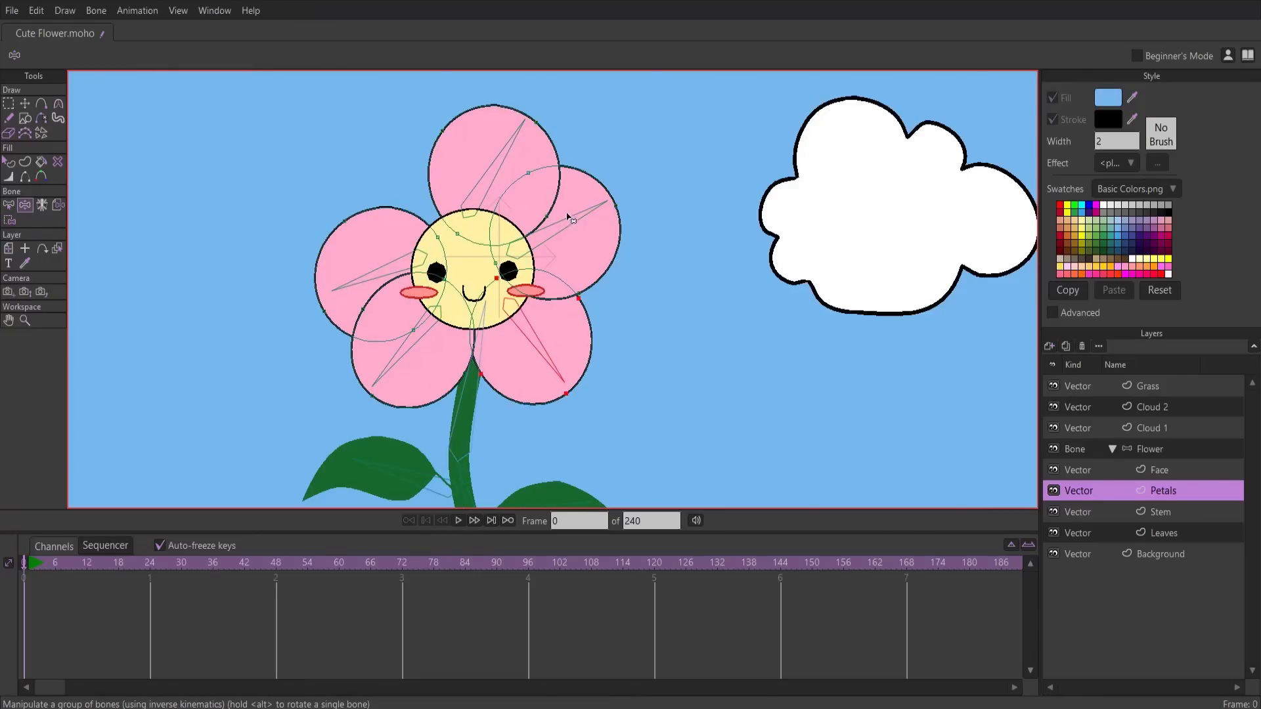
left_click_drag(569, 218, 570, 268)
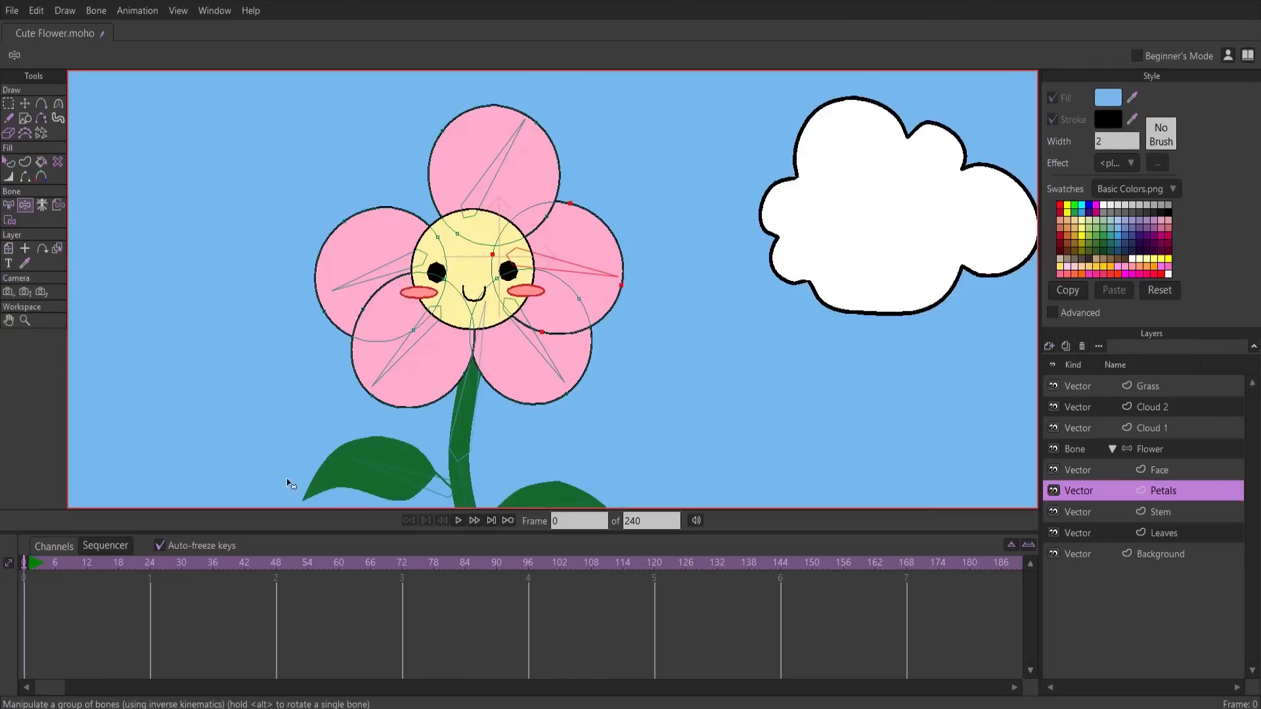
left_click_drag(333, 259, 395, 263)
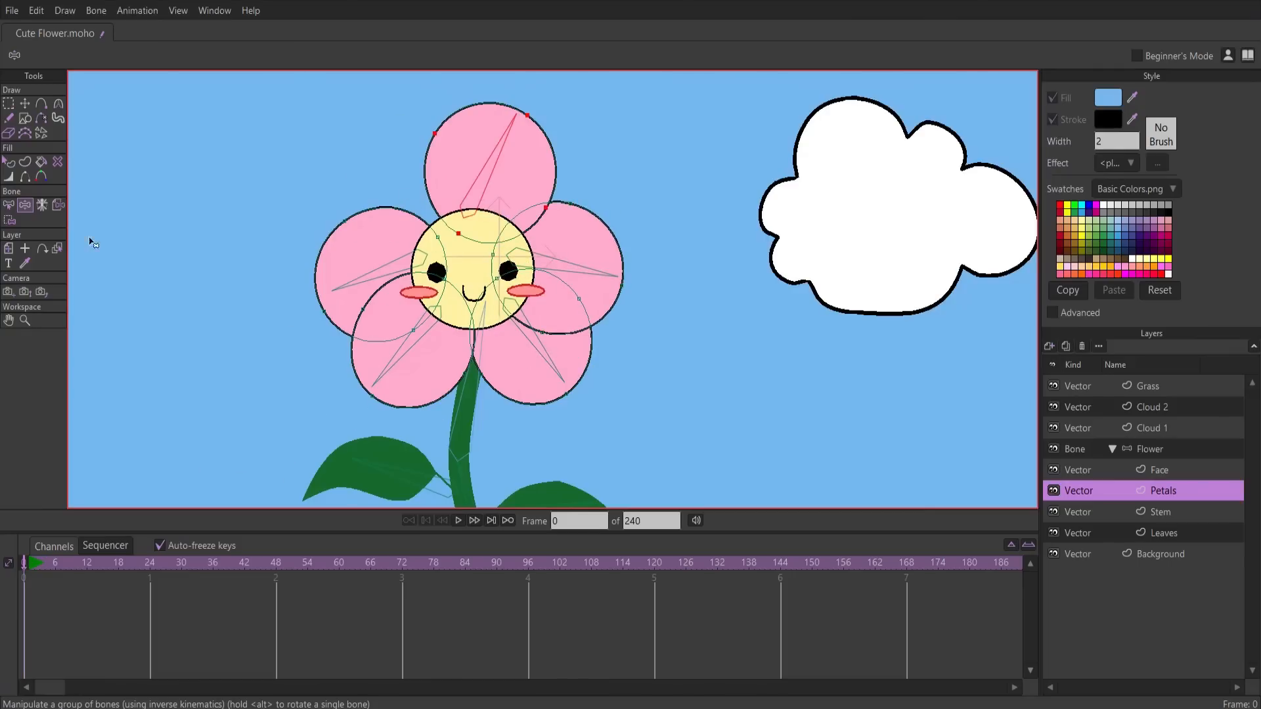
left_click(8, 204)
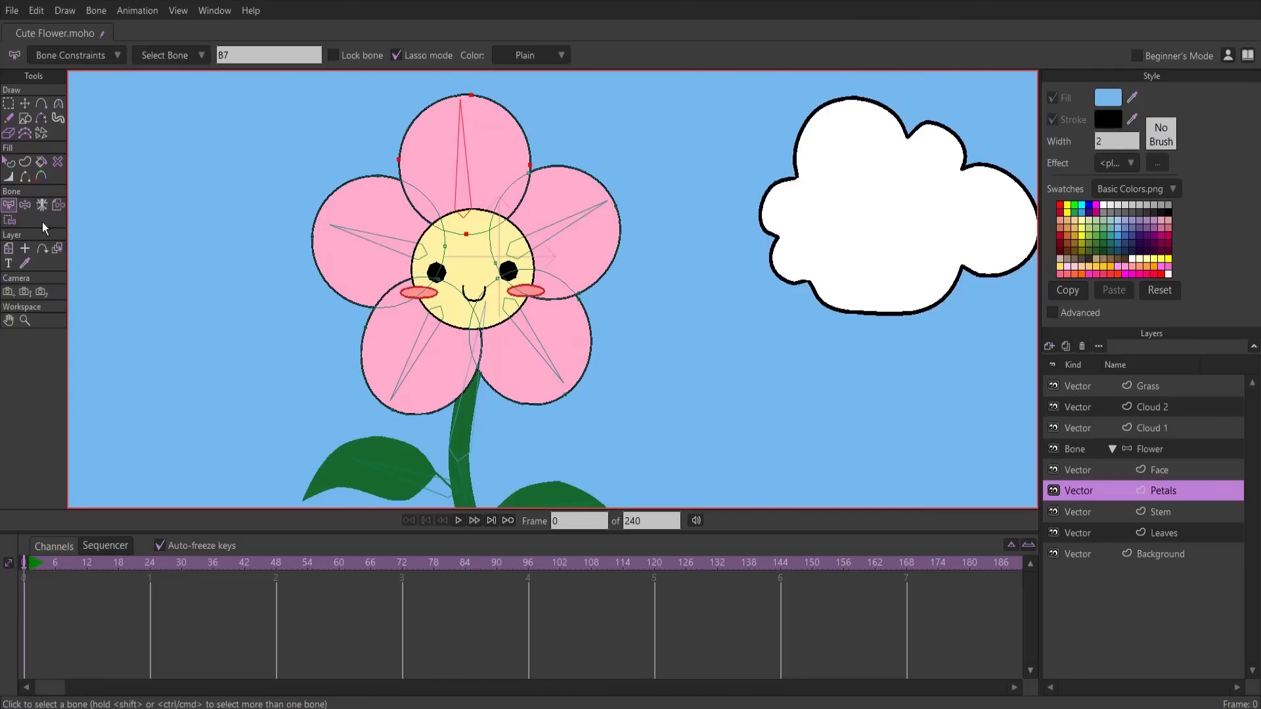
Enable bone dynamics for all five petal bones on the Flower layer
left_click(1172, 456)
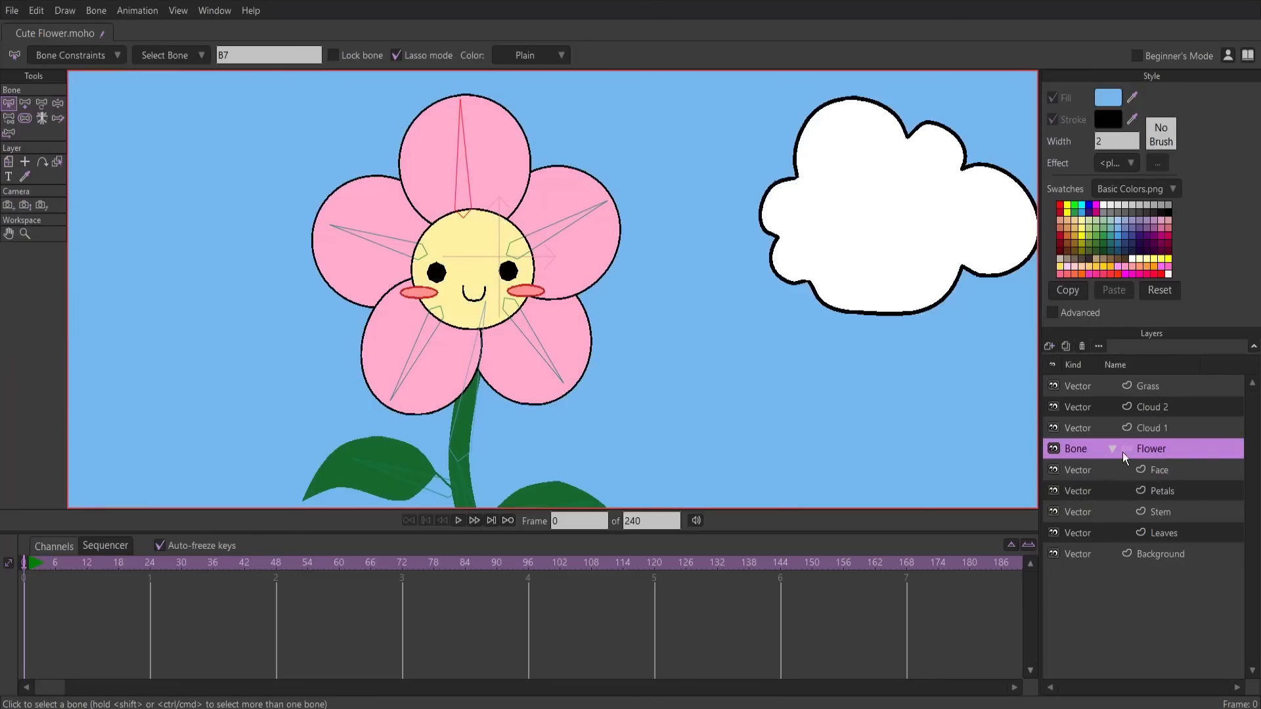
left_click(372, 245, "shift")
left_click(428, 339, "shift")
left_click(539, 340, "shift")
left_click(536, 241, "shift")
left_click(93, 53)
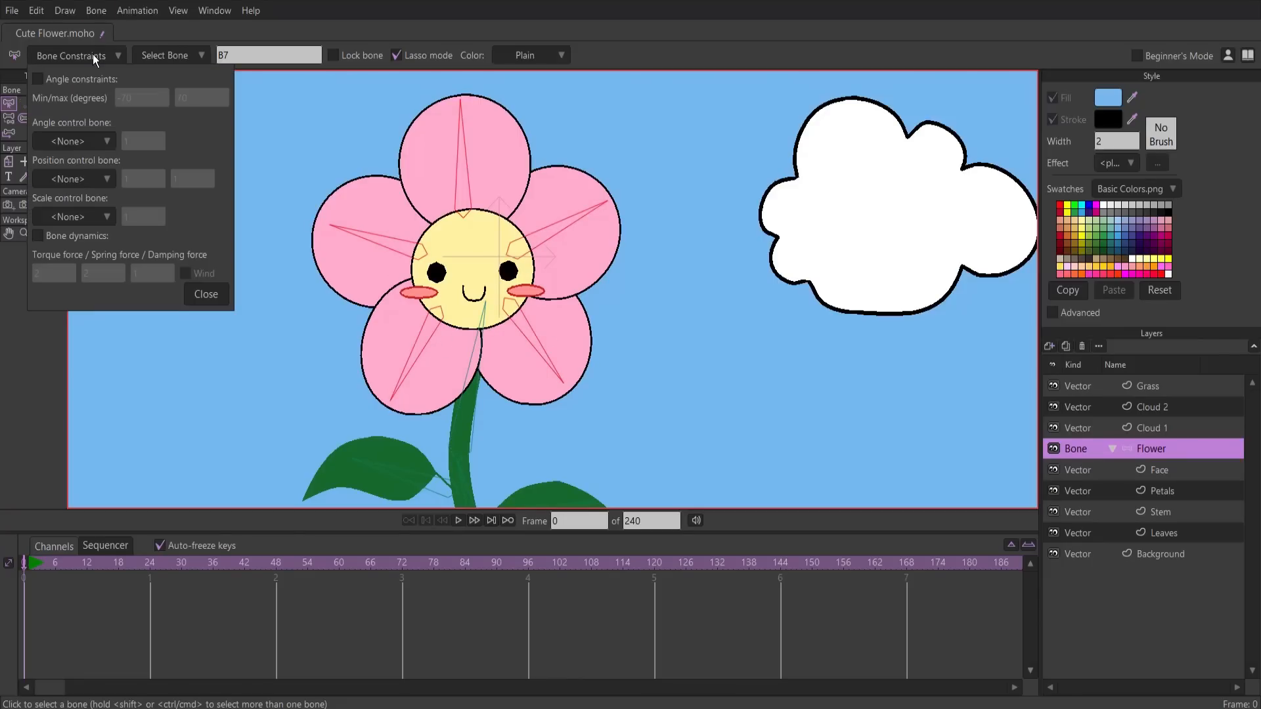
left_click(61, 235)
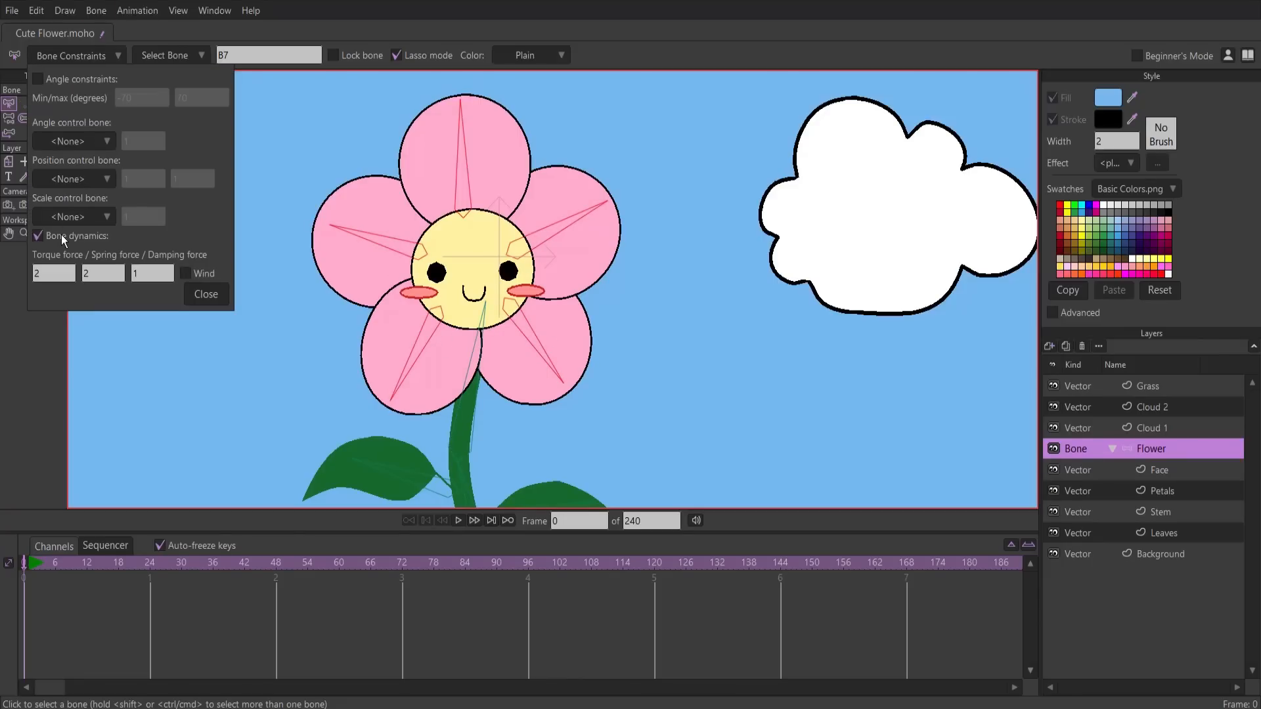
left_click(191, 297)
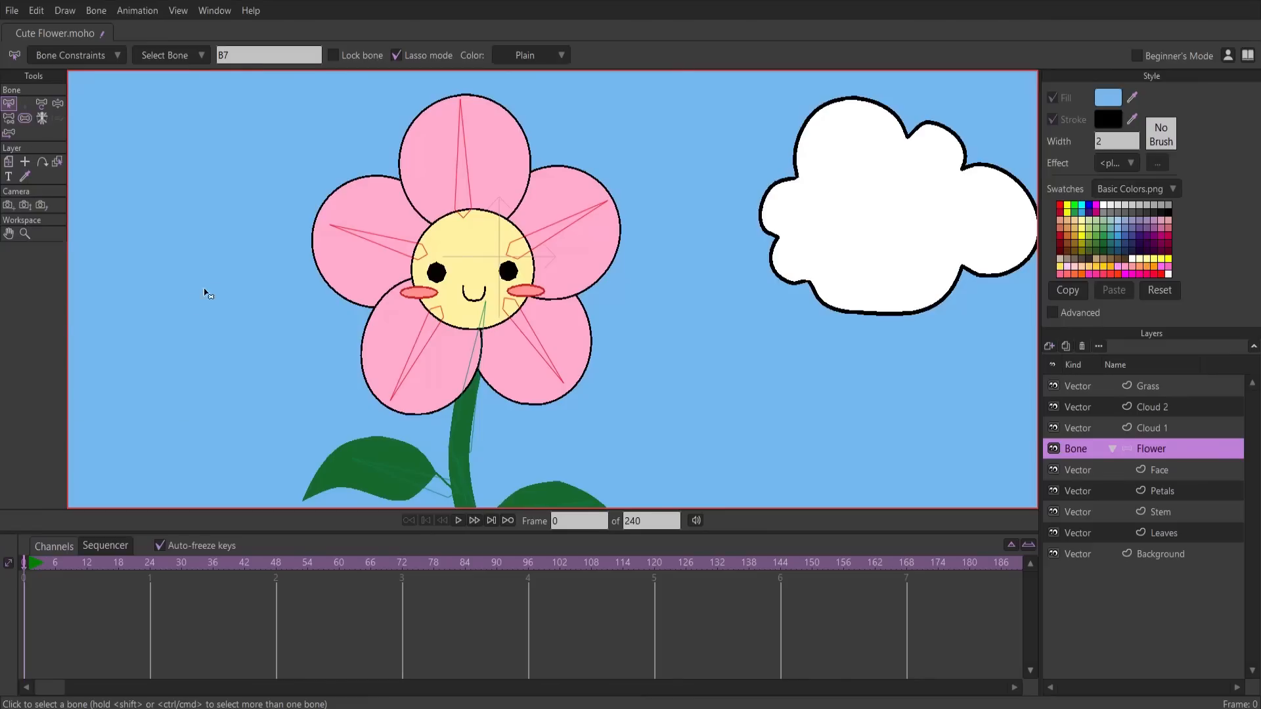
Enable bone dynamics for the left and right leaf bones
scroll(210, 276, "down", 2)
left_click(369, 402)
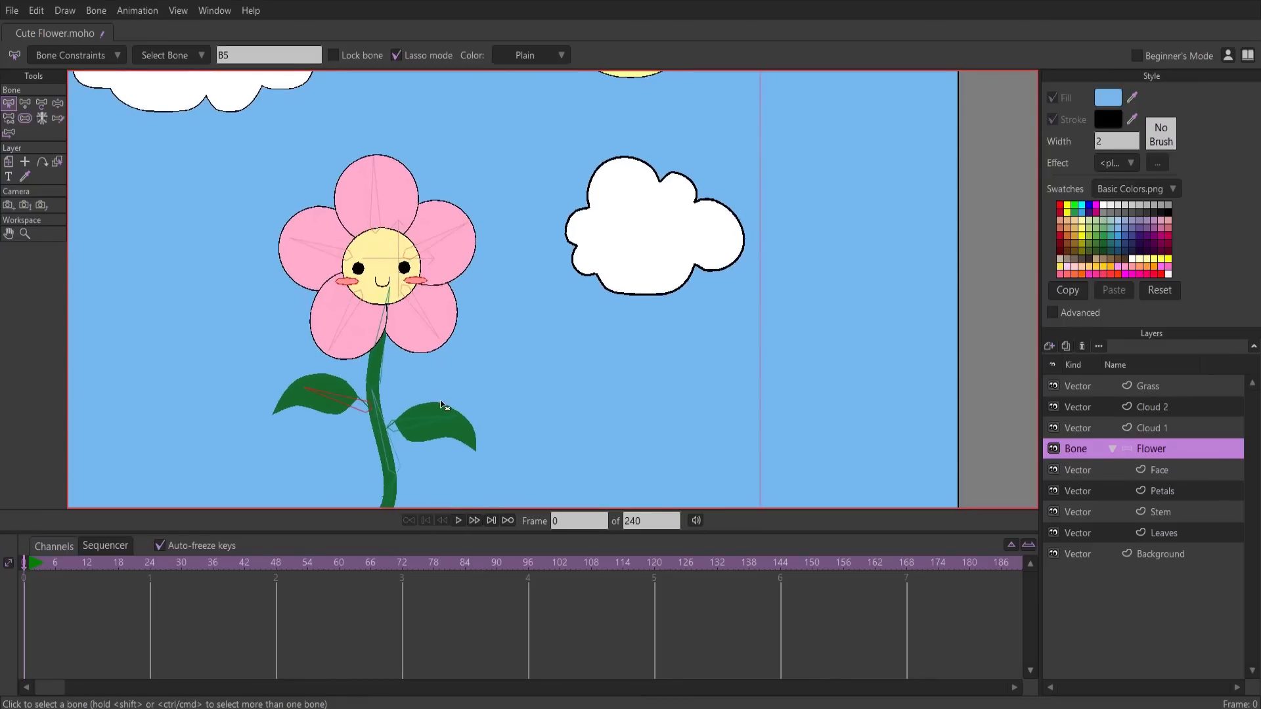
left_click(434, 423, "shift")
left_click(93, 57)
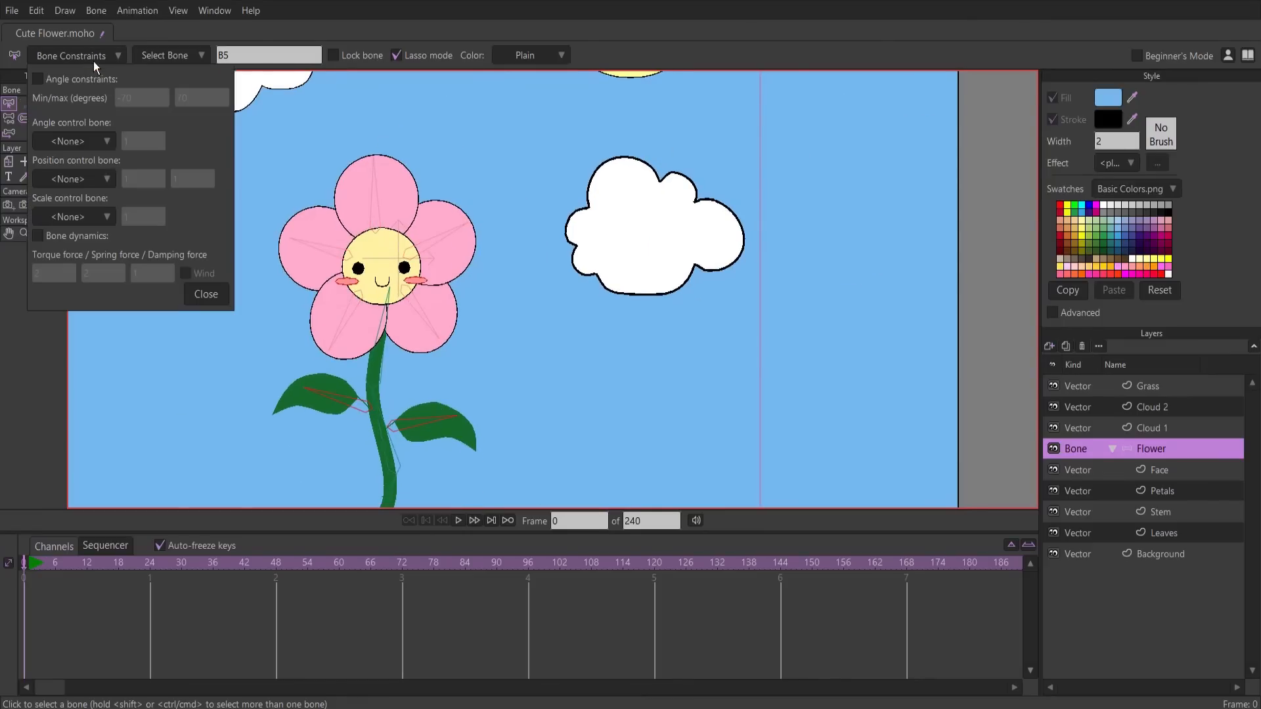
left_click(38, 236)
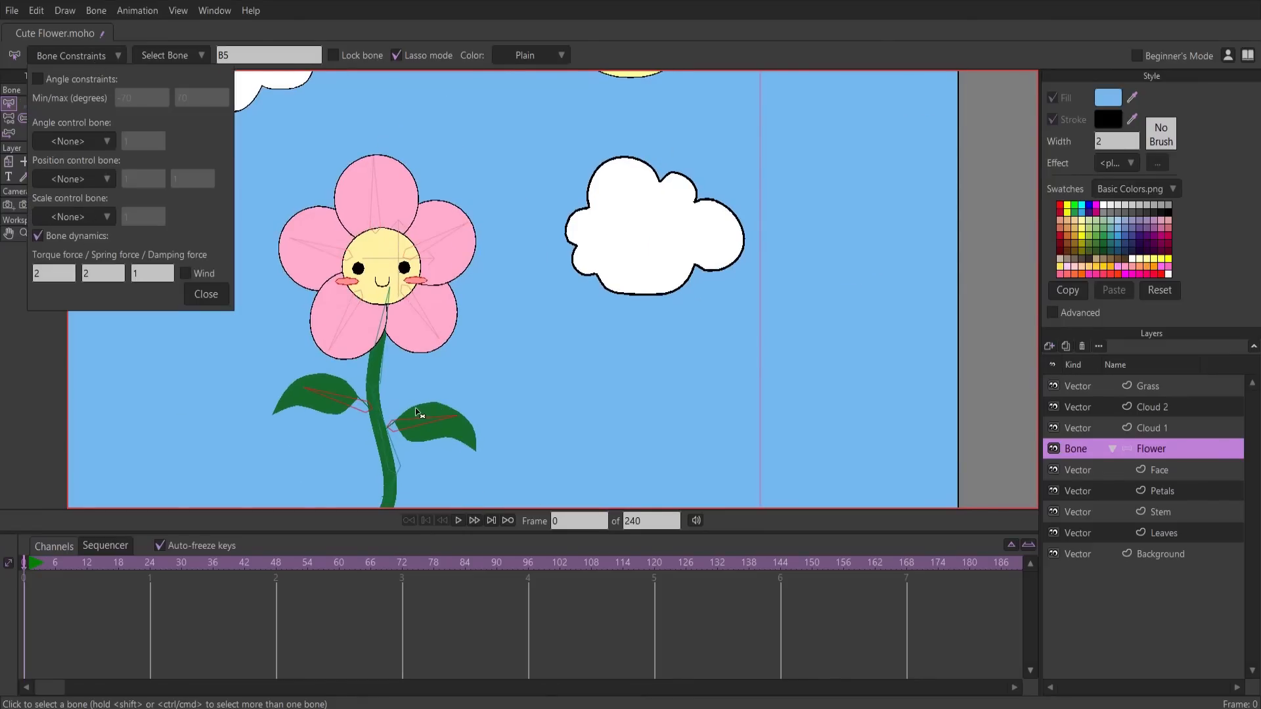
left_click(206, 295)
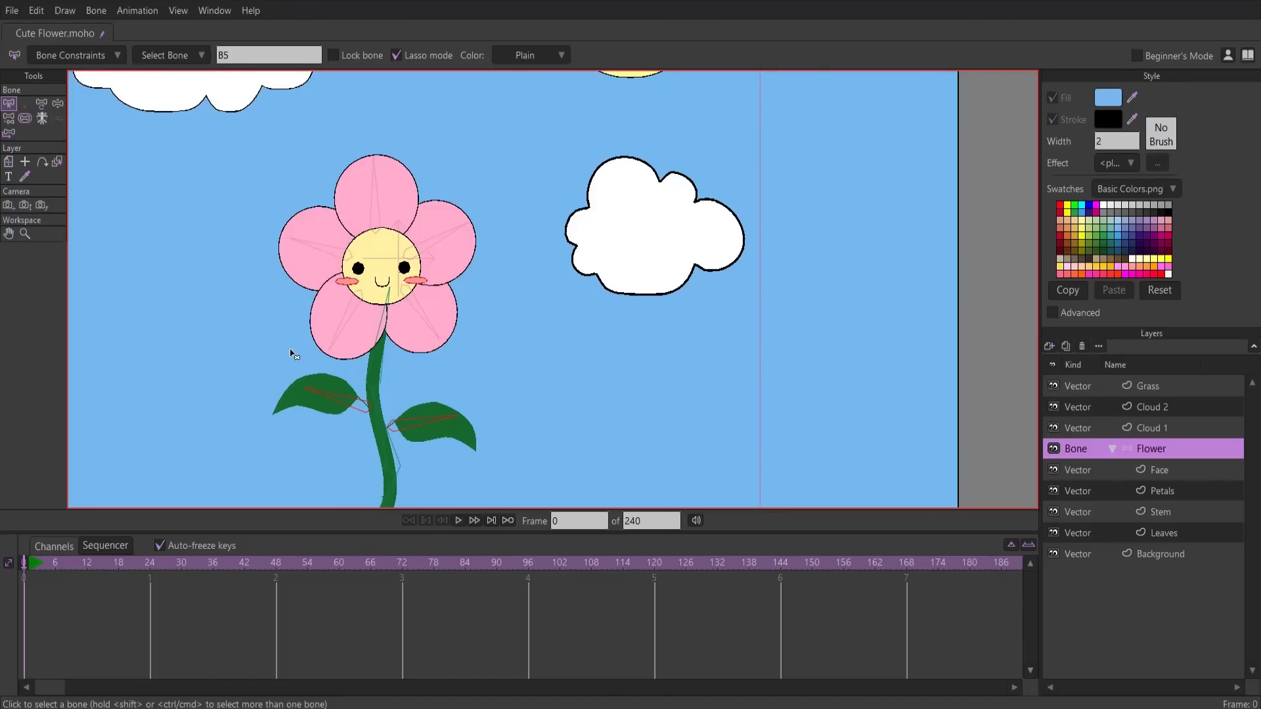
At frame 24, bend the flower's stem to the left with Manipulate Bones
scroll(291, 350, "down", 1)
left_click_drag(294, 340, 310, 297)
scroll(320, 327, "up", 1)
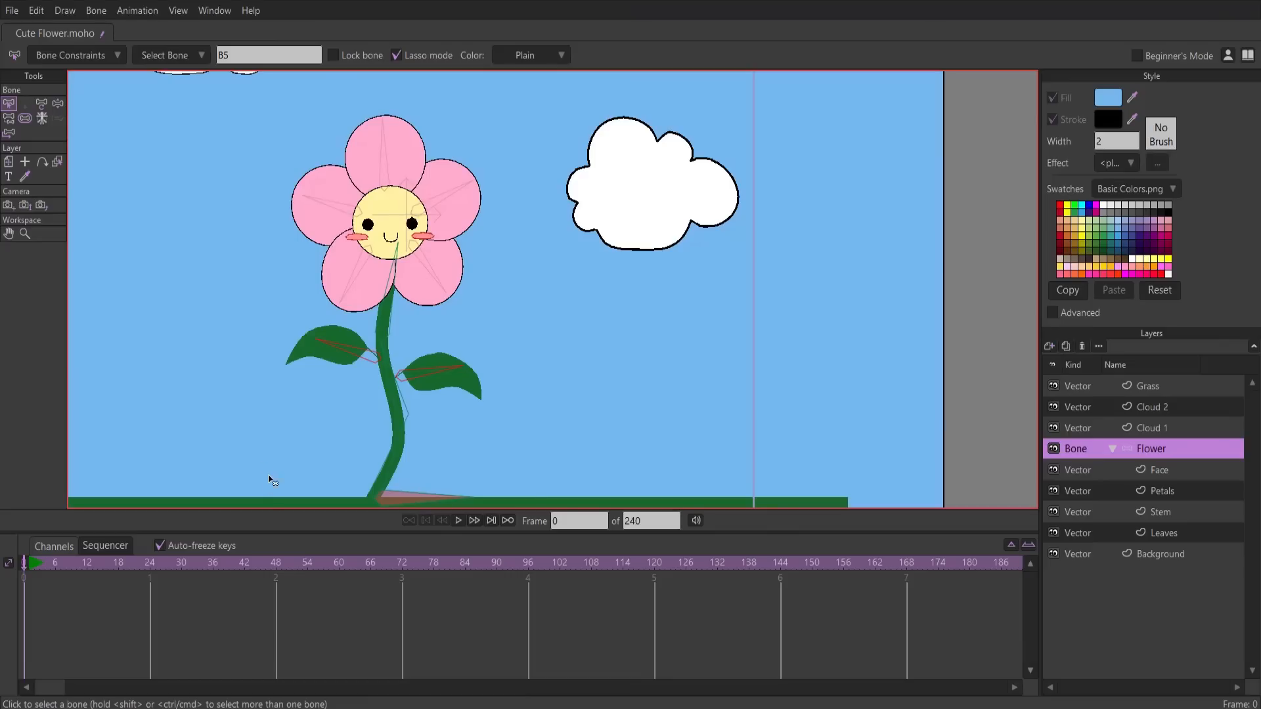
left_click_drag(347, 477, 391, 481)
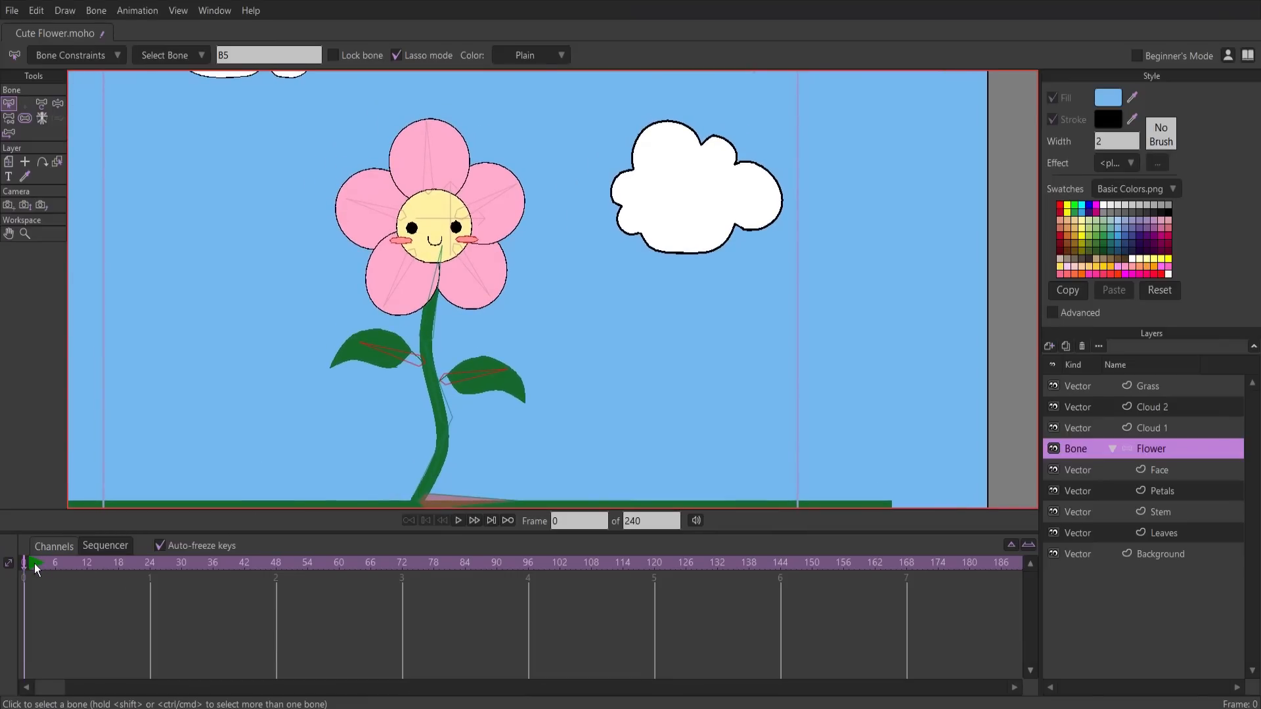
left_click_drag(34, 563, 148, 572)
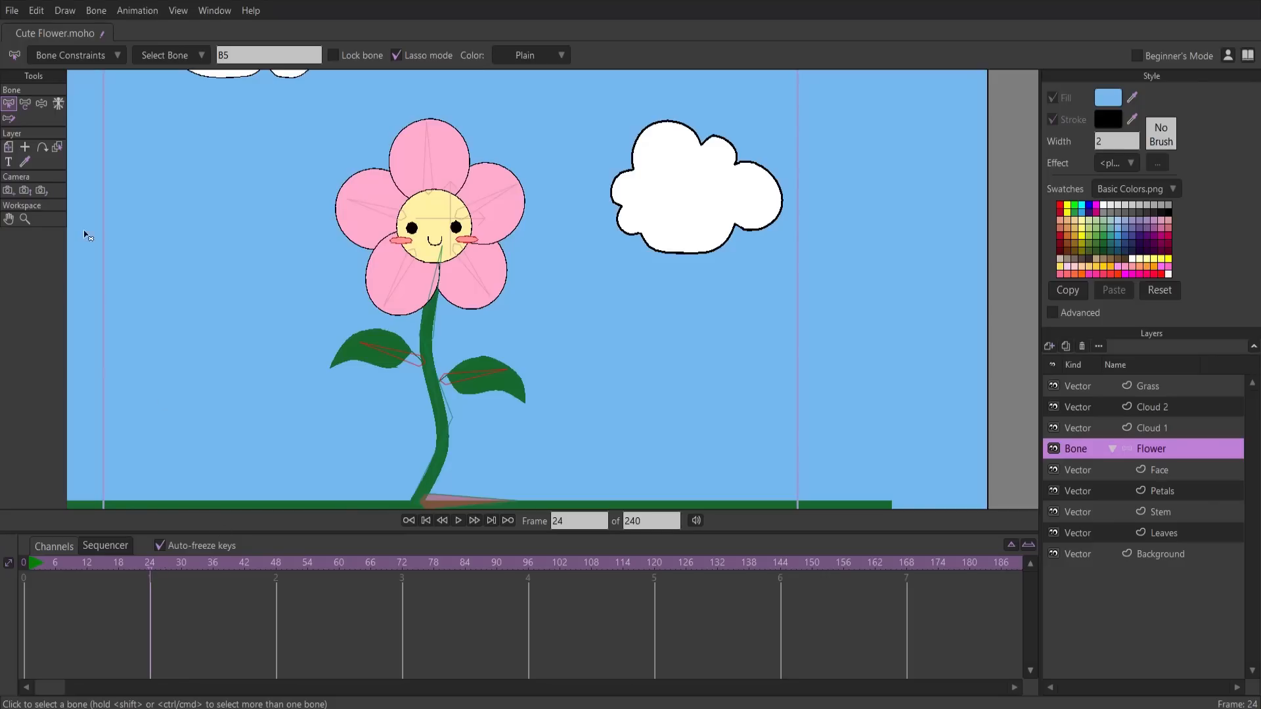
left_click(41, 104)
left_click_drag(443, 386, 322, 388)
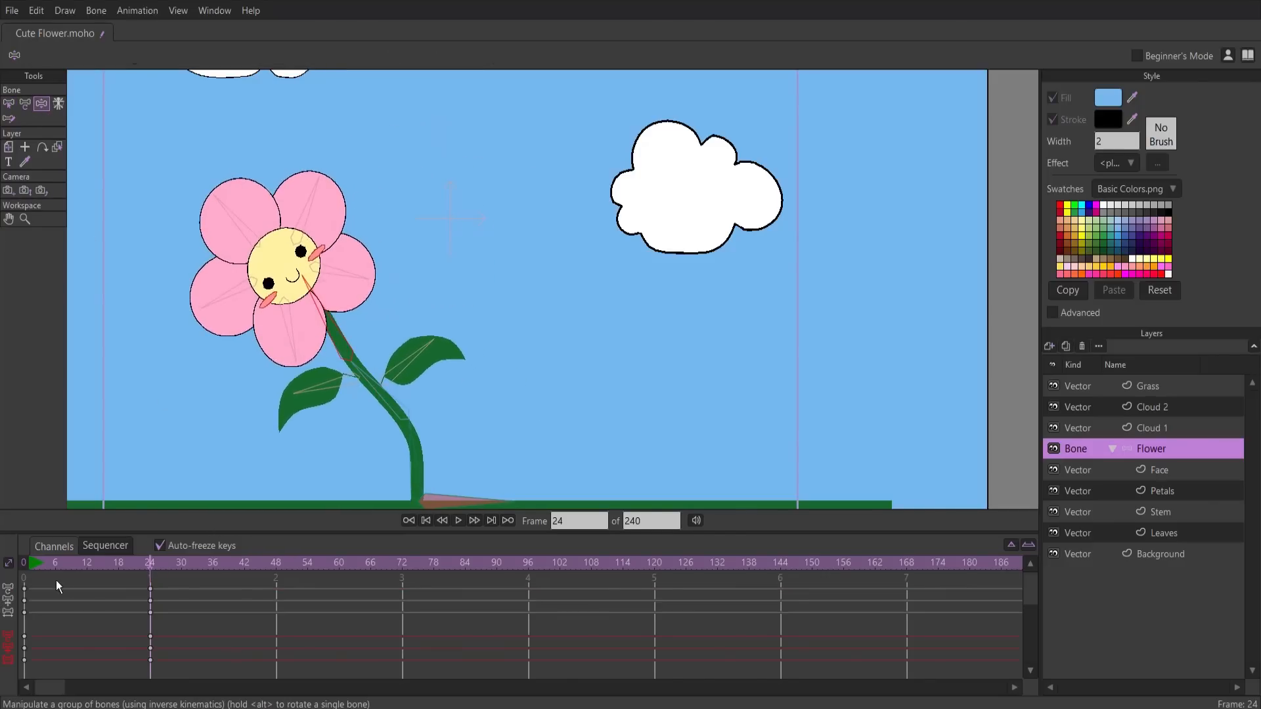
At frame 48, bend the flower's stem over to the right with Manipulate Bones
left_click_drag(34, 564, 150, 624)
left_click_drag(175, 570, 278, 567)
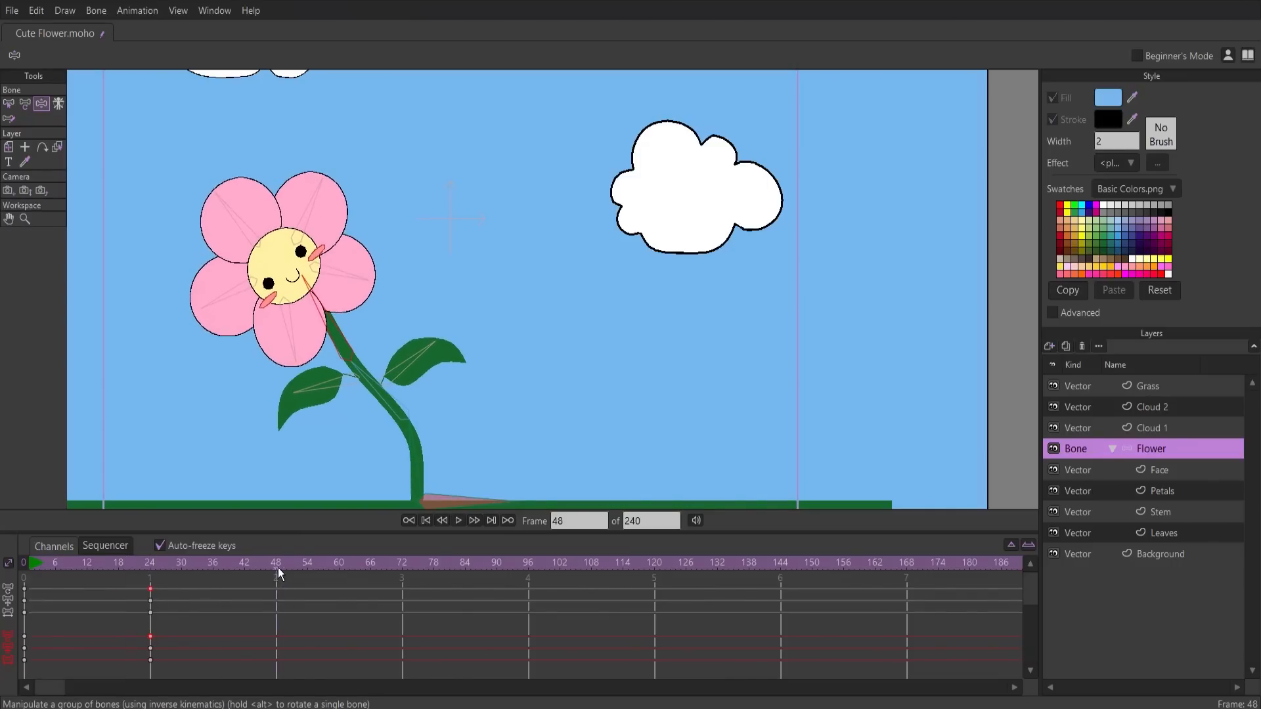
left_click_drag(384, 429, 462, 381)
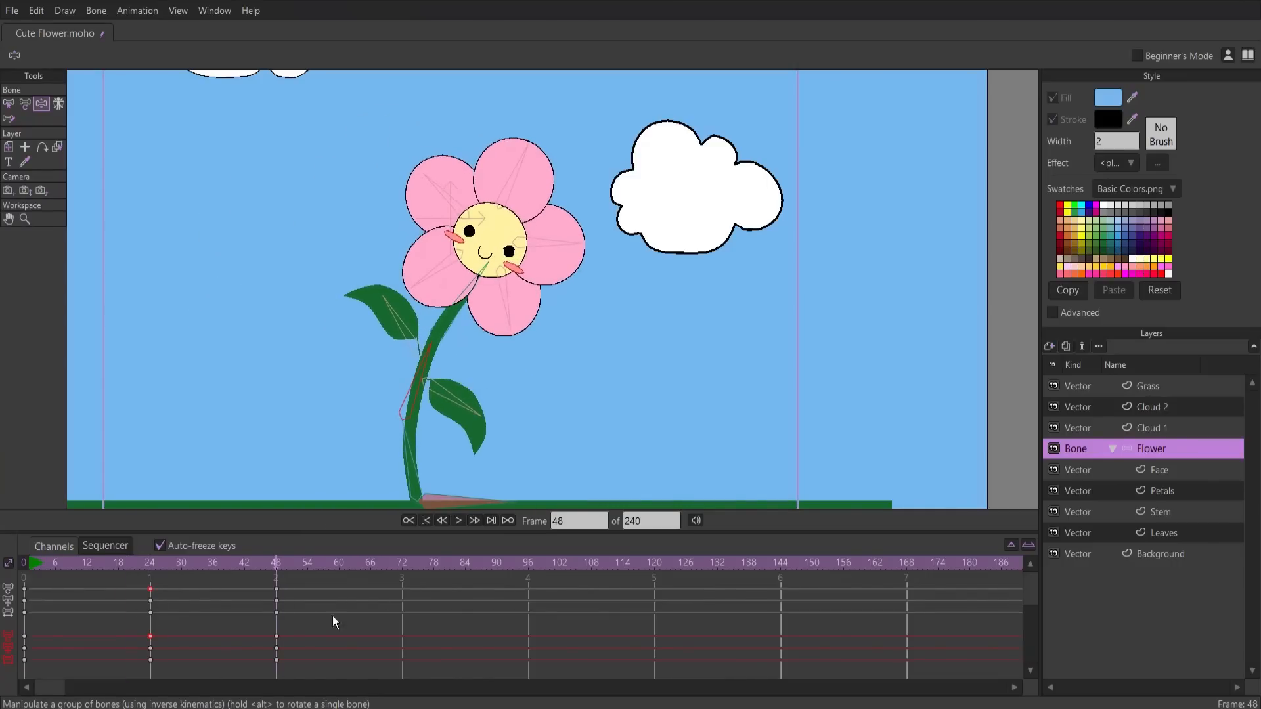
Play the stem sway animation twice from frame 1 to examine the motion of the petals and leaves
left_click(32, 562)
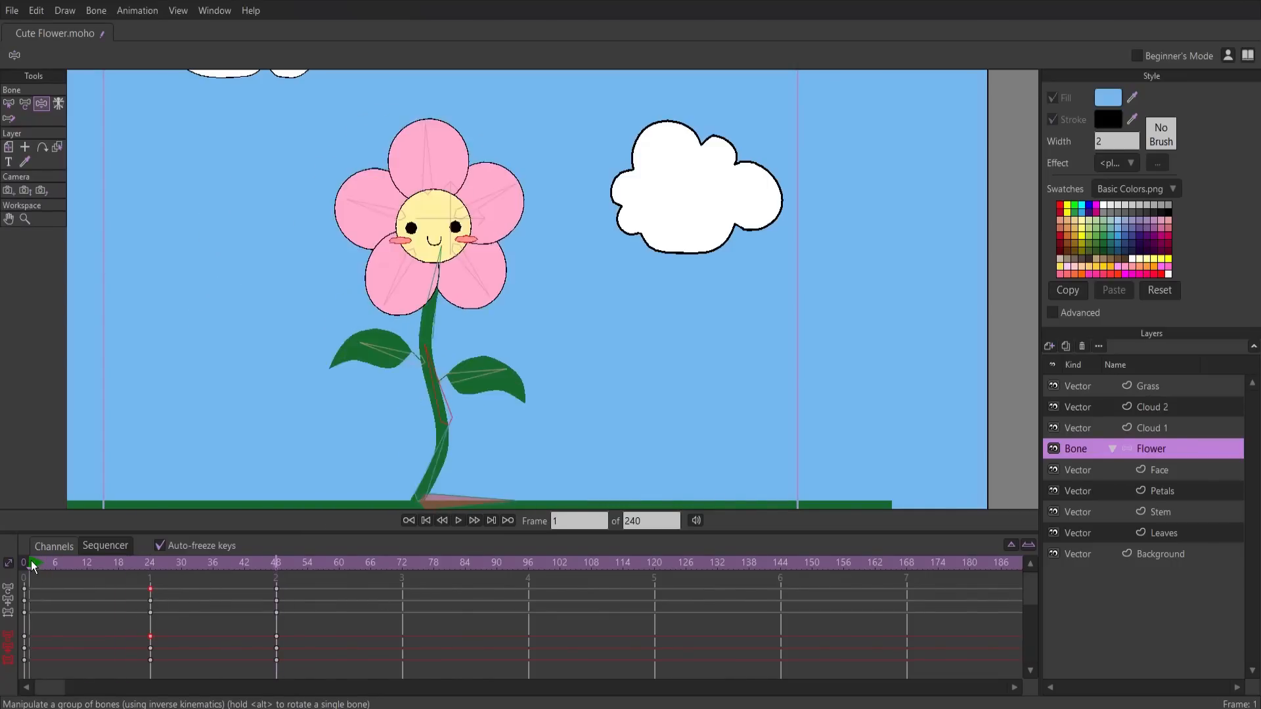
left_click(459, 521)
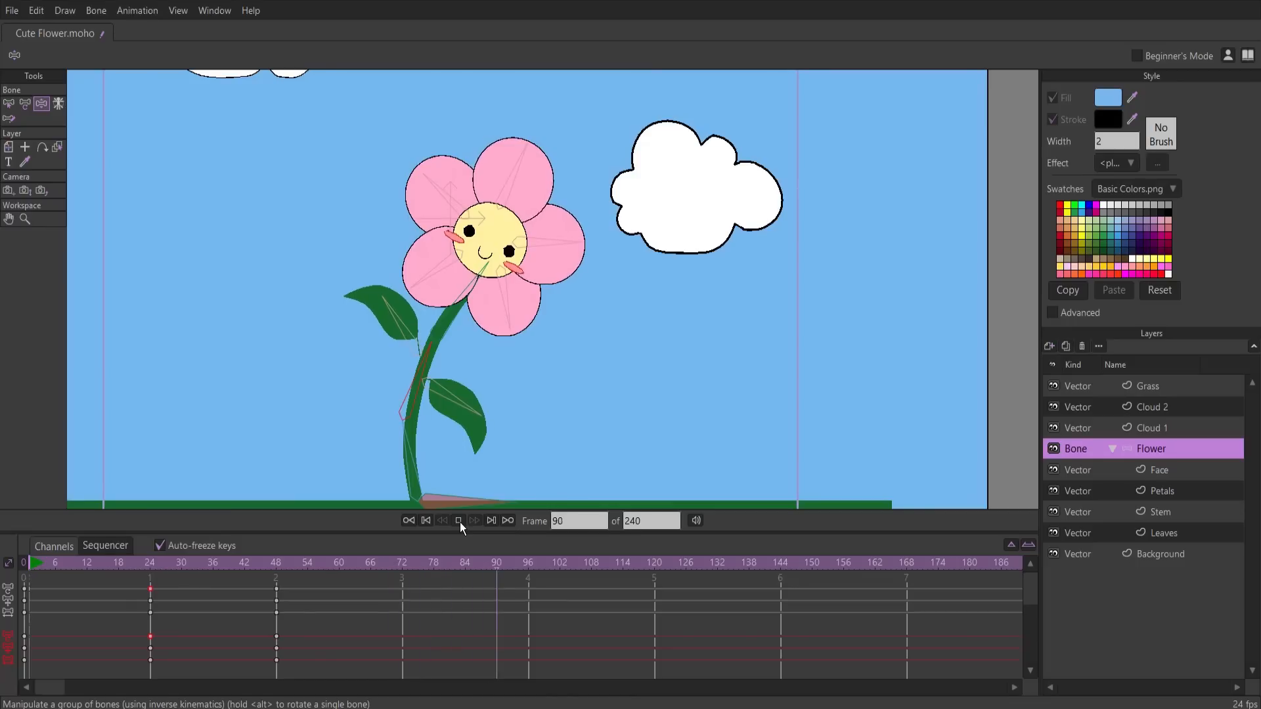
left_click(459, 521)
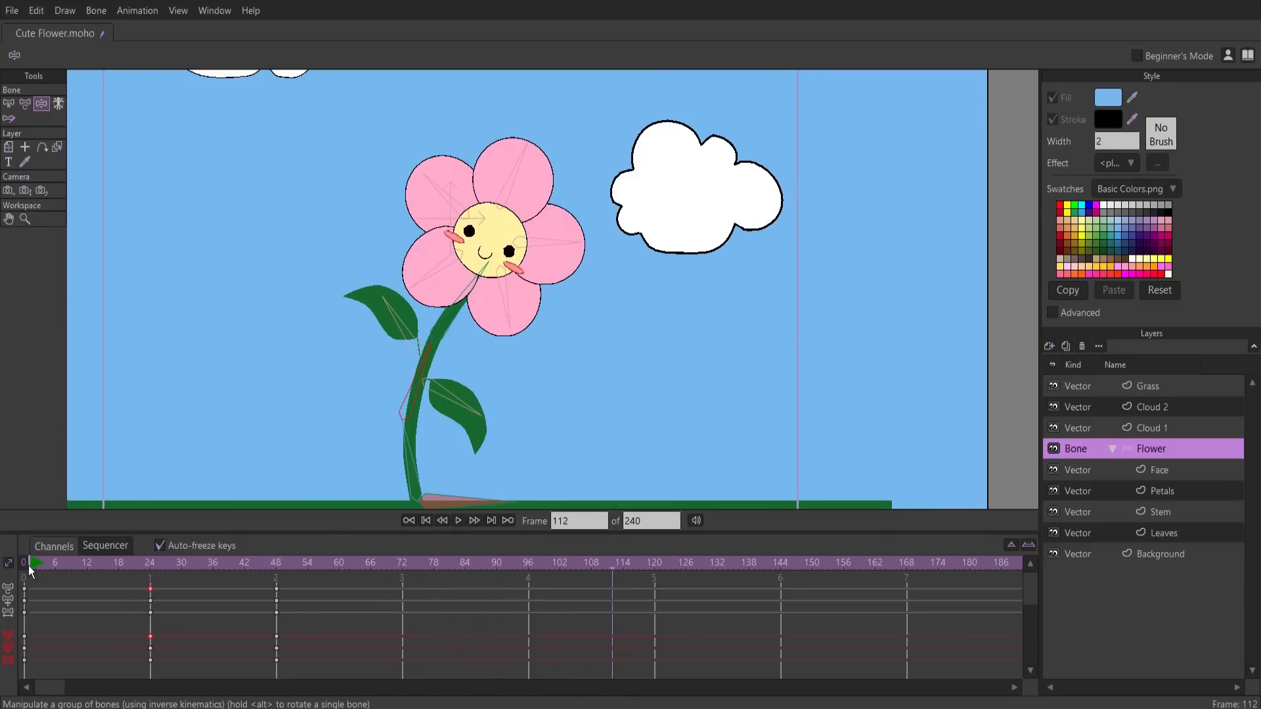
left_click(29, 565)
left_click(457, 520)
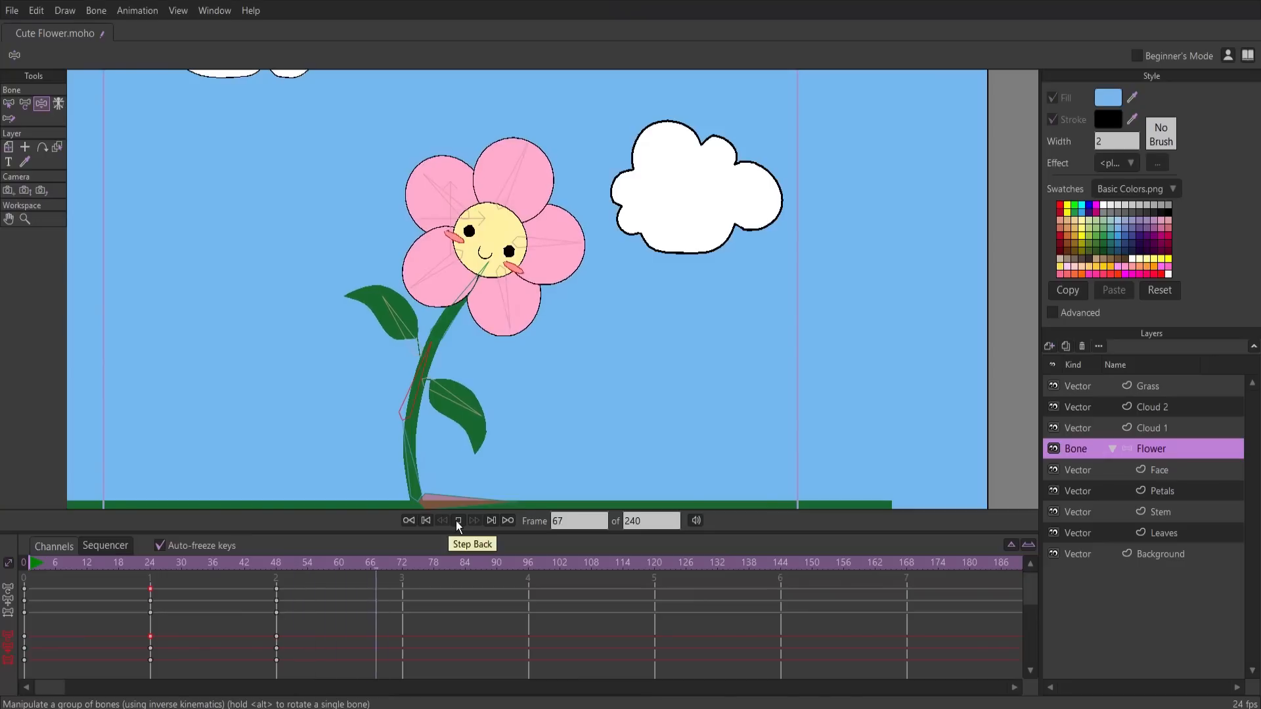
left_click(458, 521)
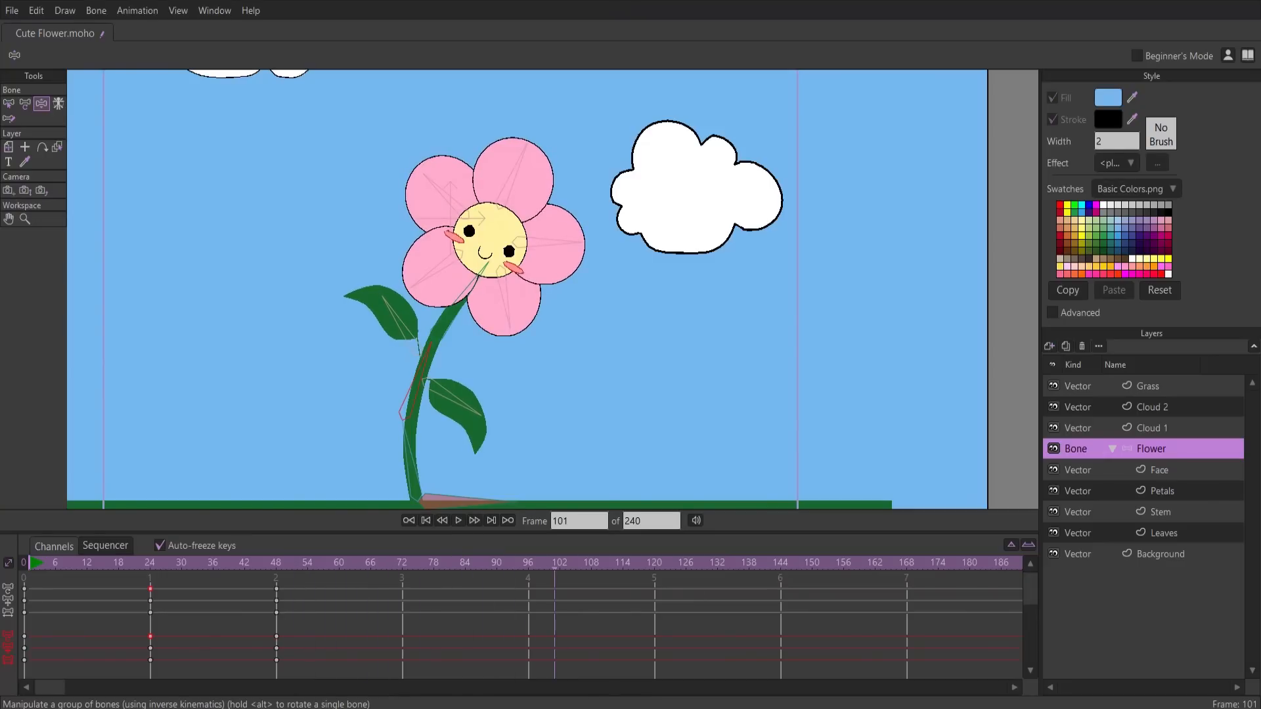